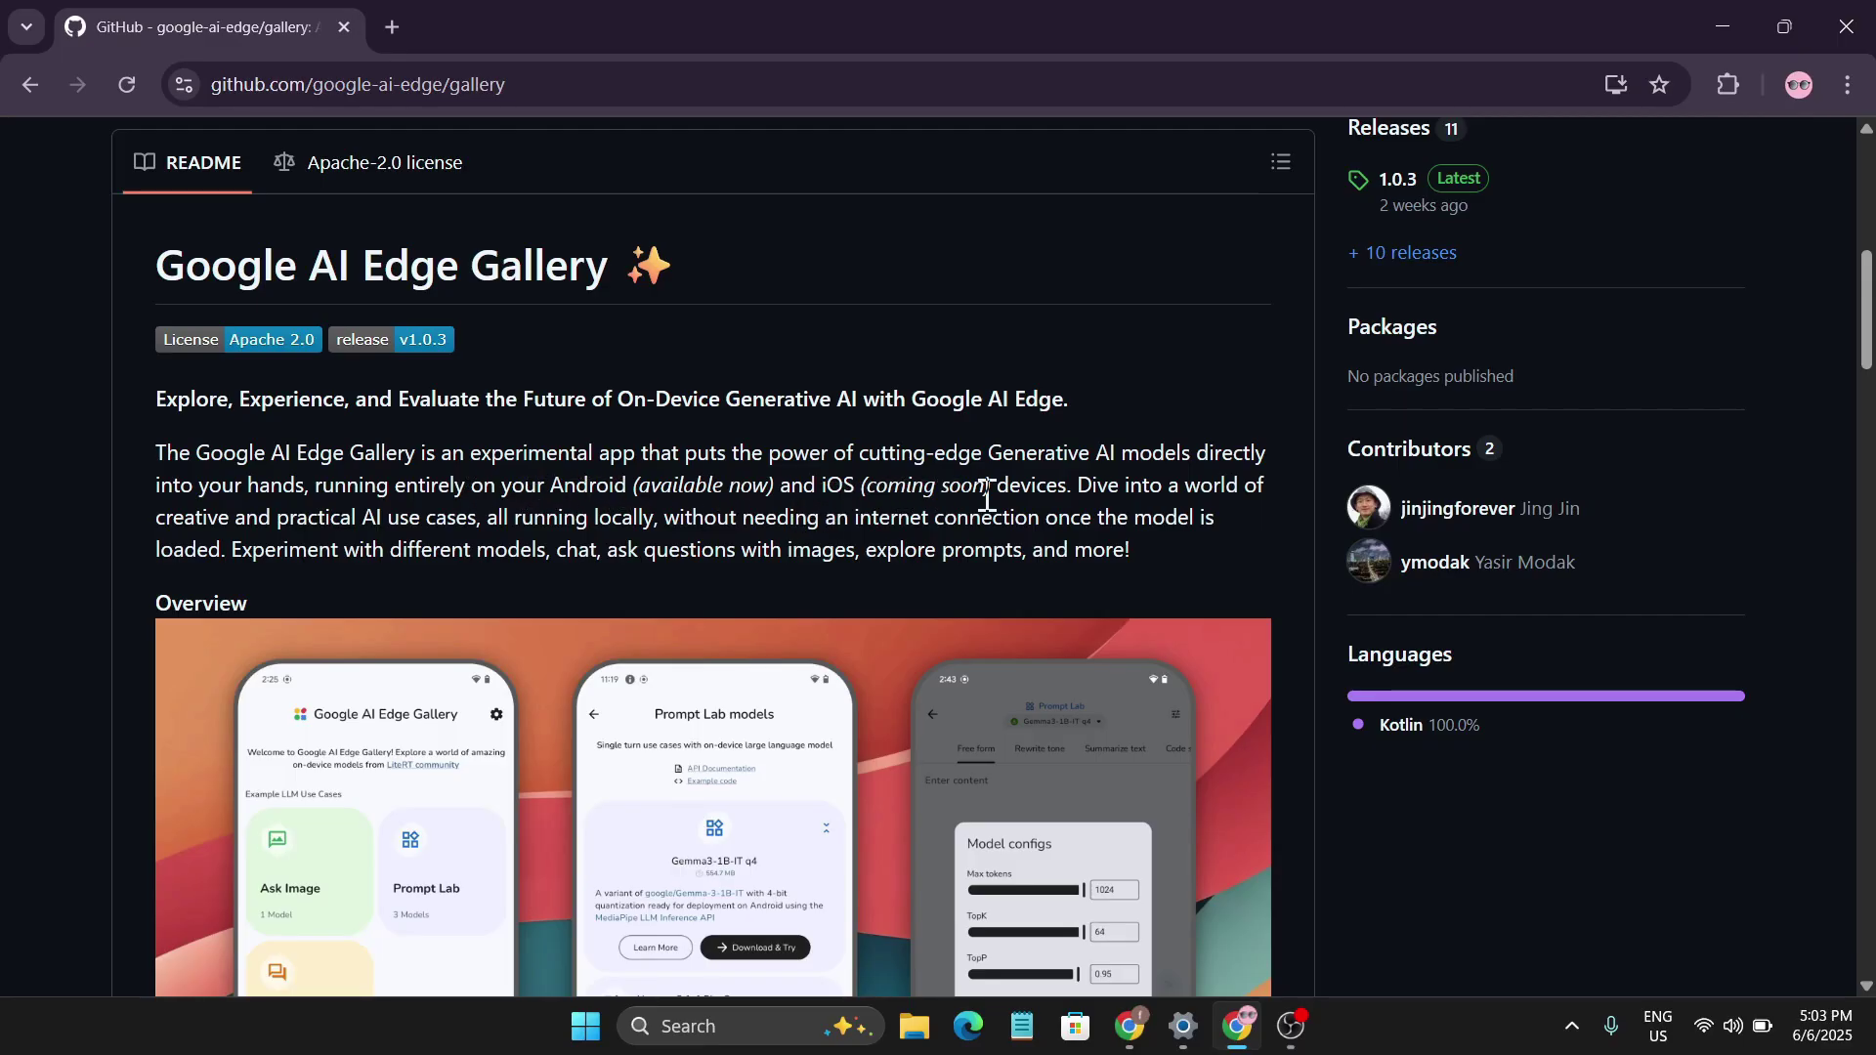
scroll(836, 649, down, 1)
scroll(838, 649, down, 1)
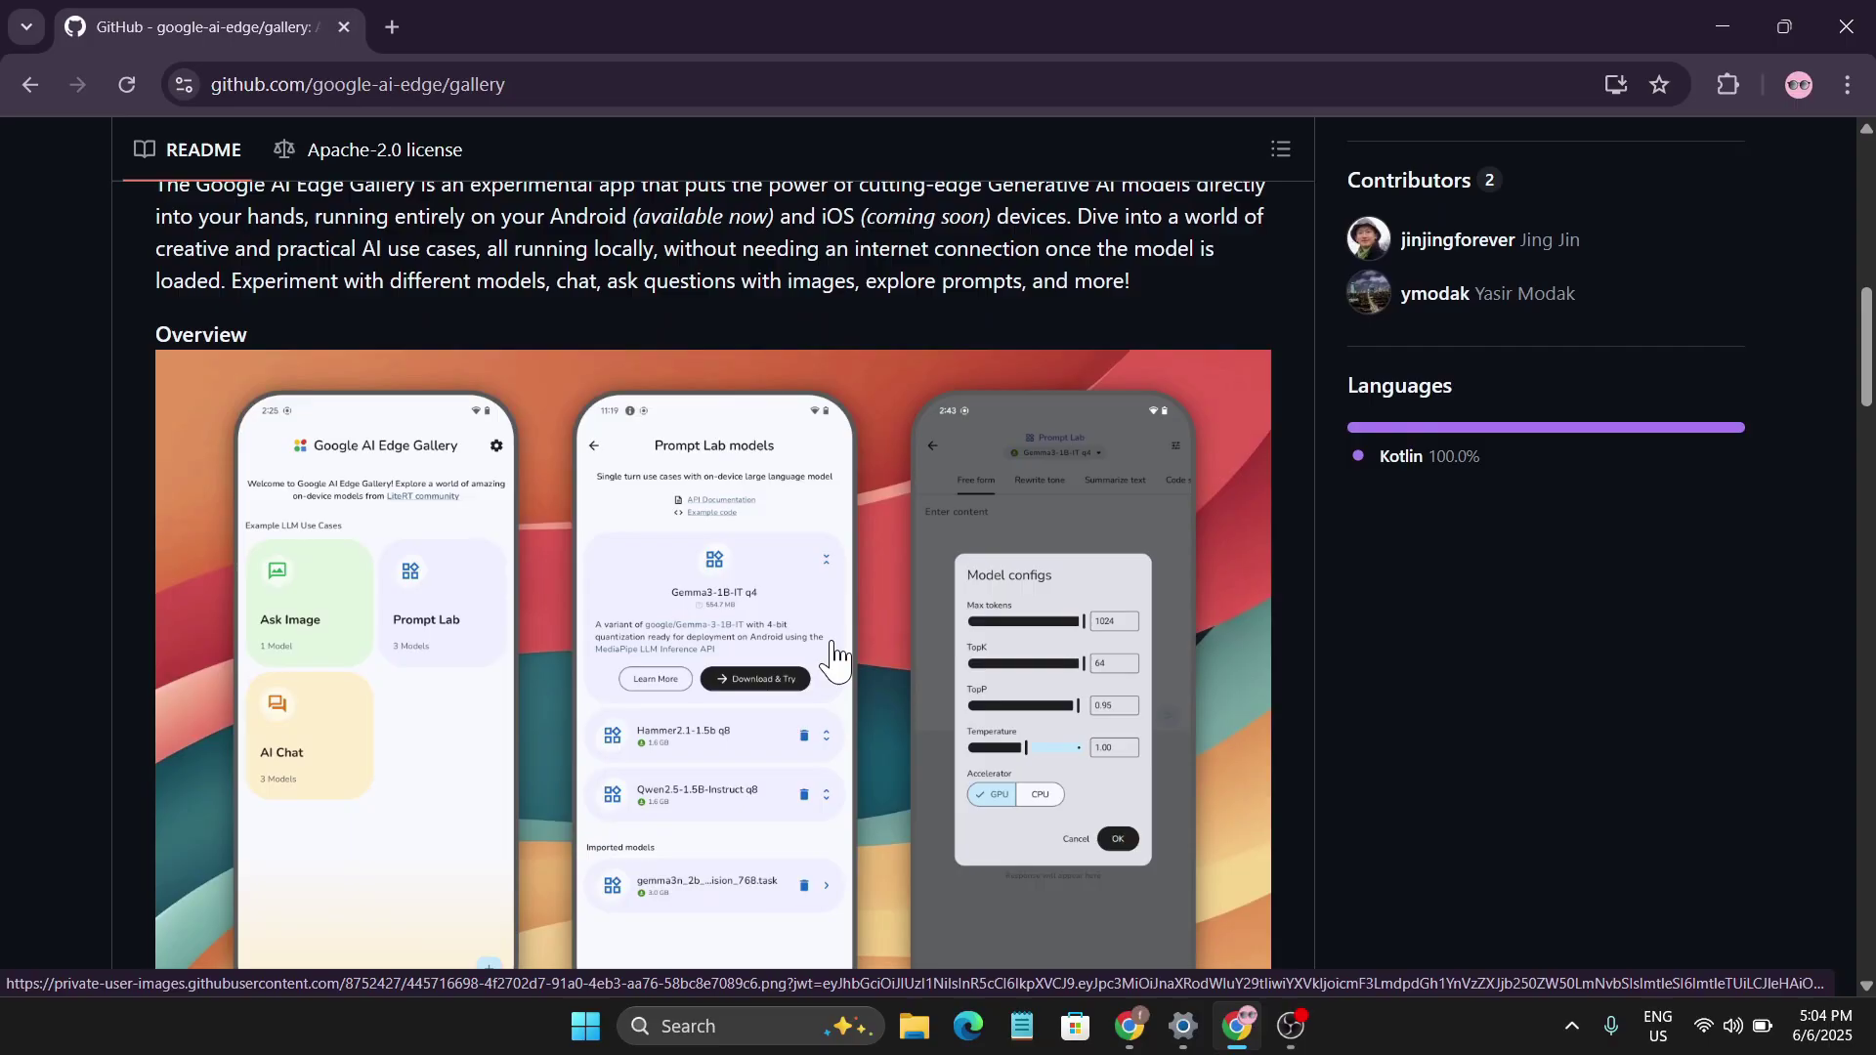
scroll(832, 654, up, 1)
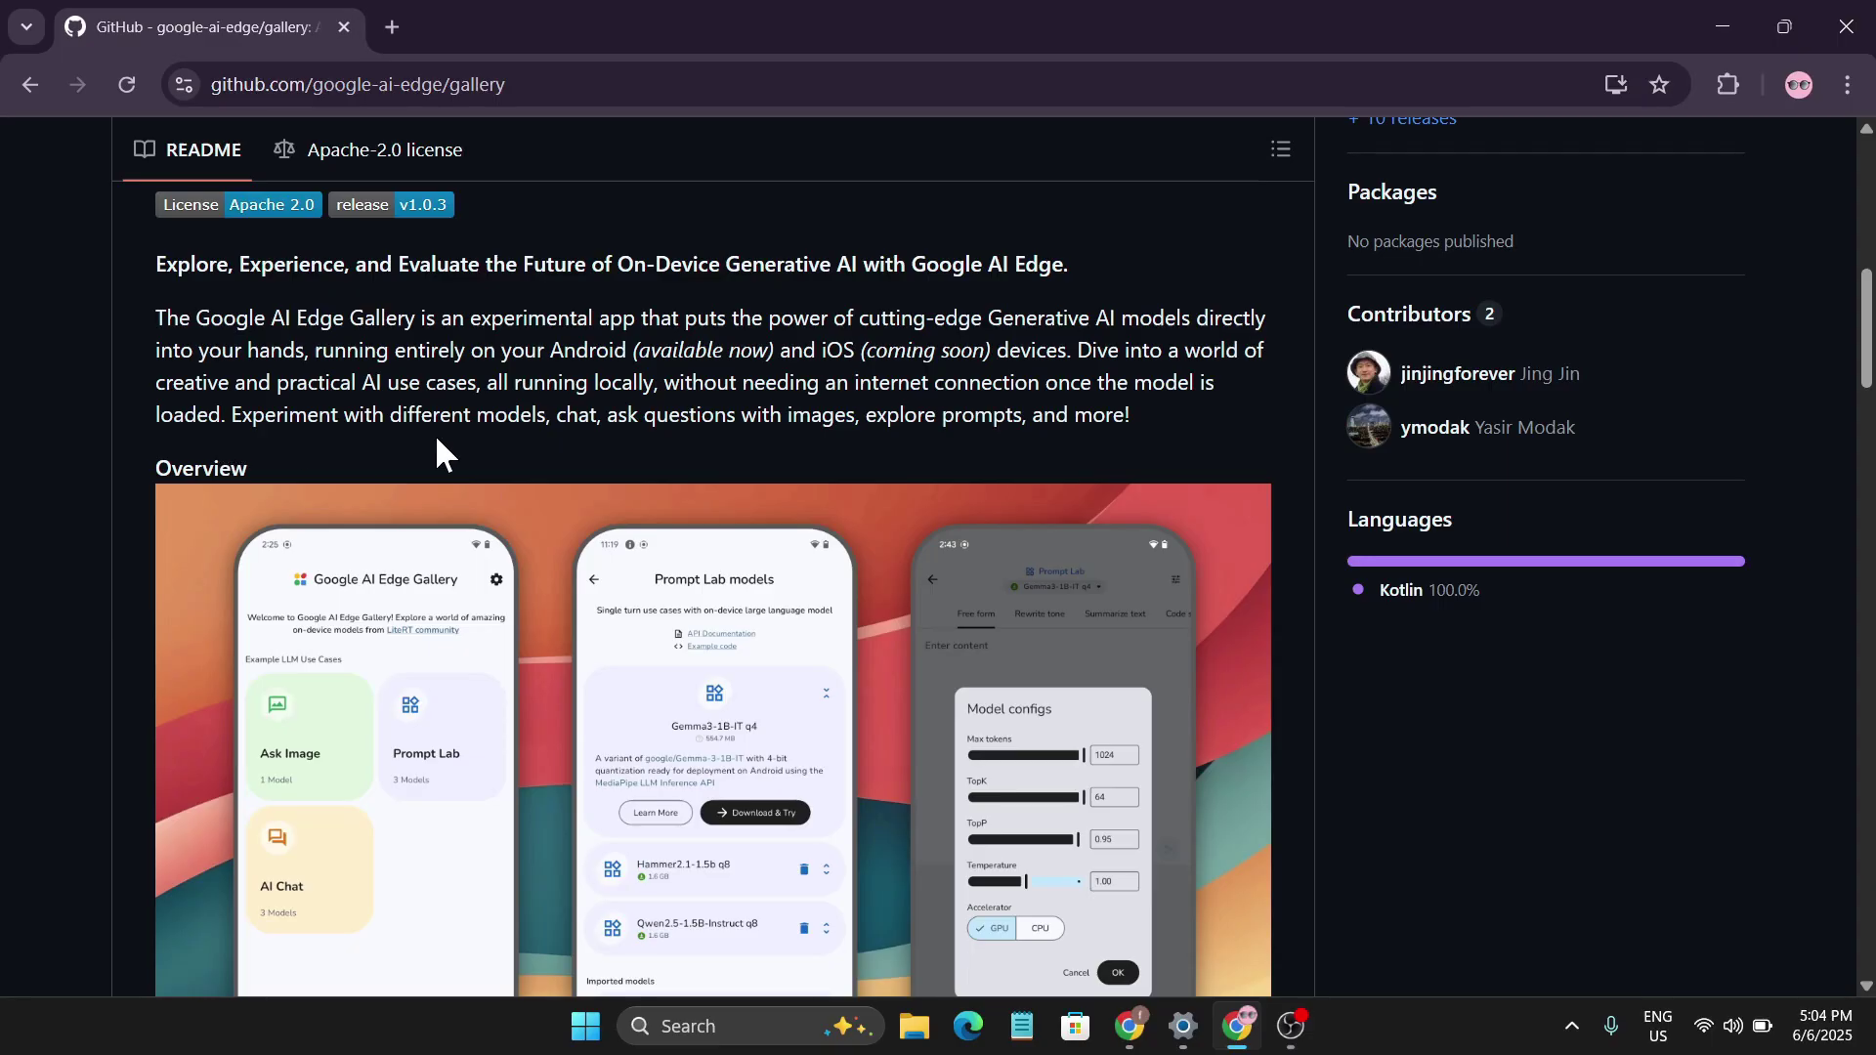
scroll(660, 667, down, 2)
scroll(659, 660, up, 2)
scroll(821, 653, down, 2)
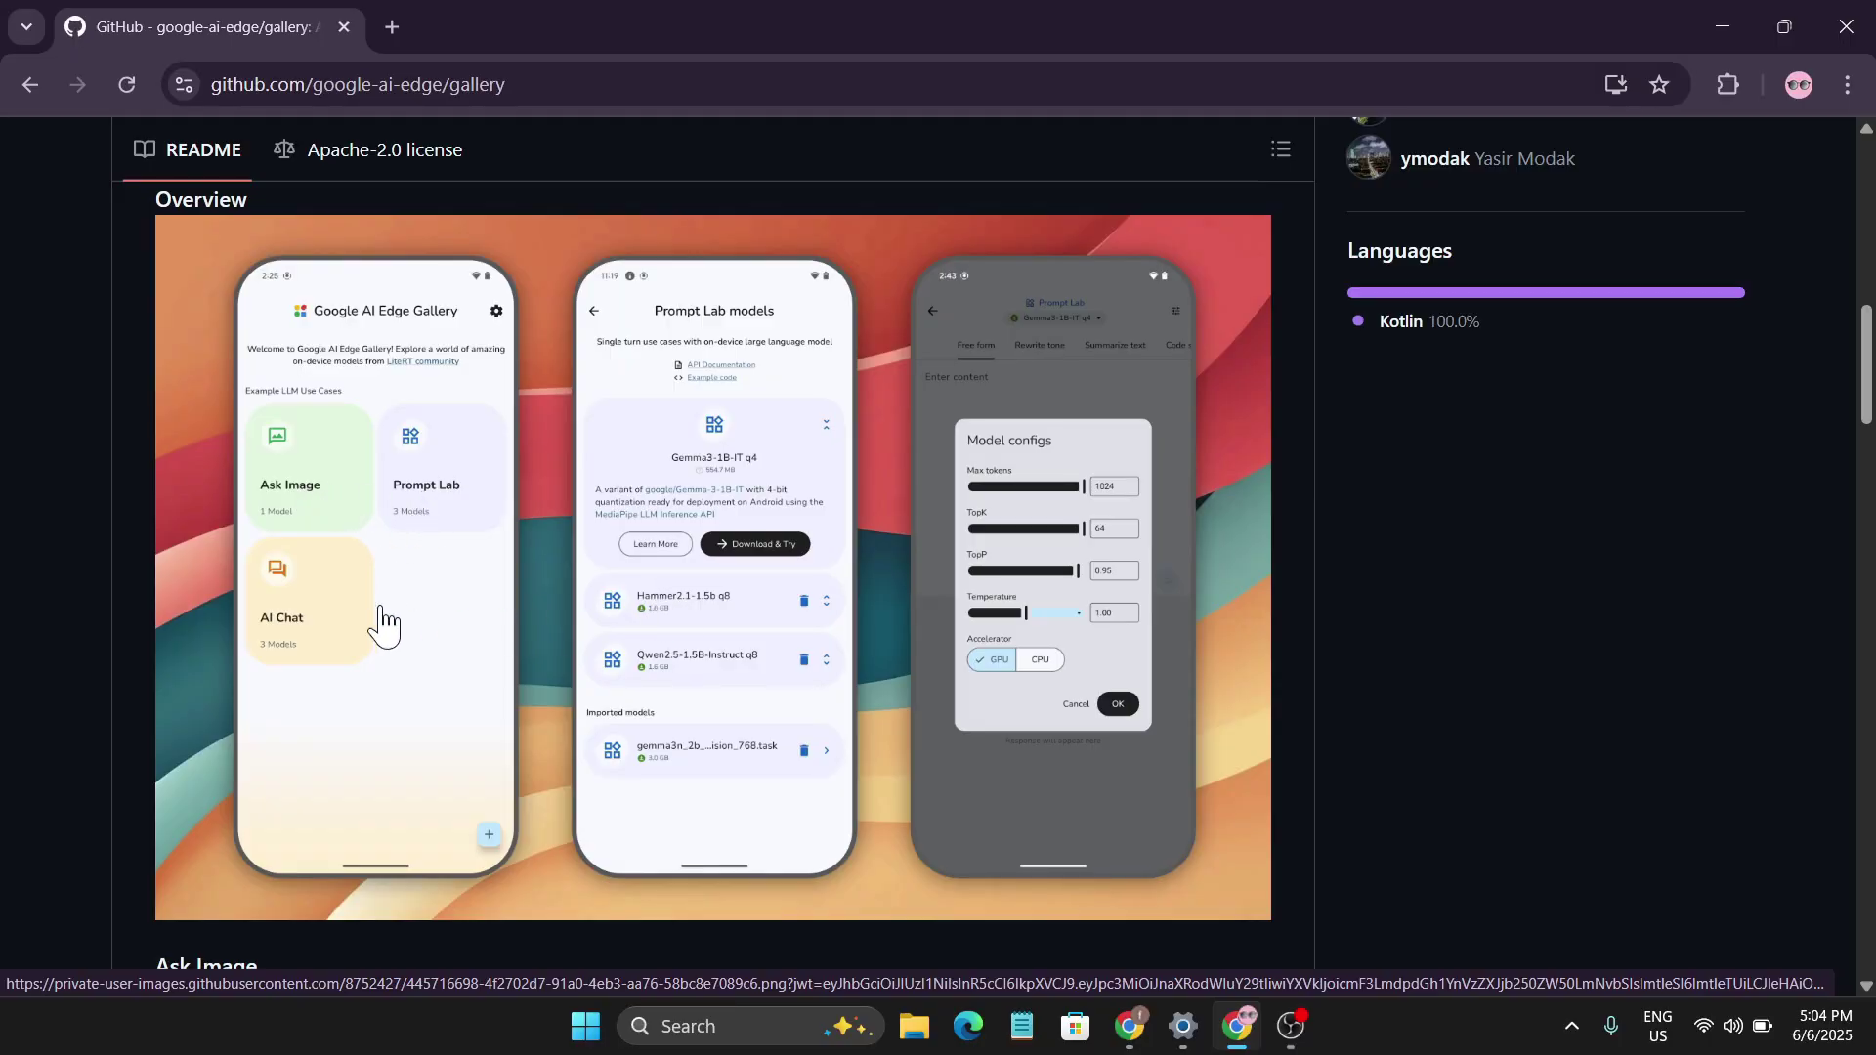
scroll(865, 717, down, 5)
scroll(868, 718, down, 3)
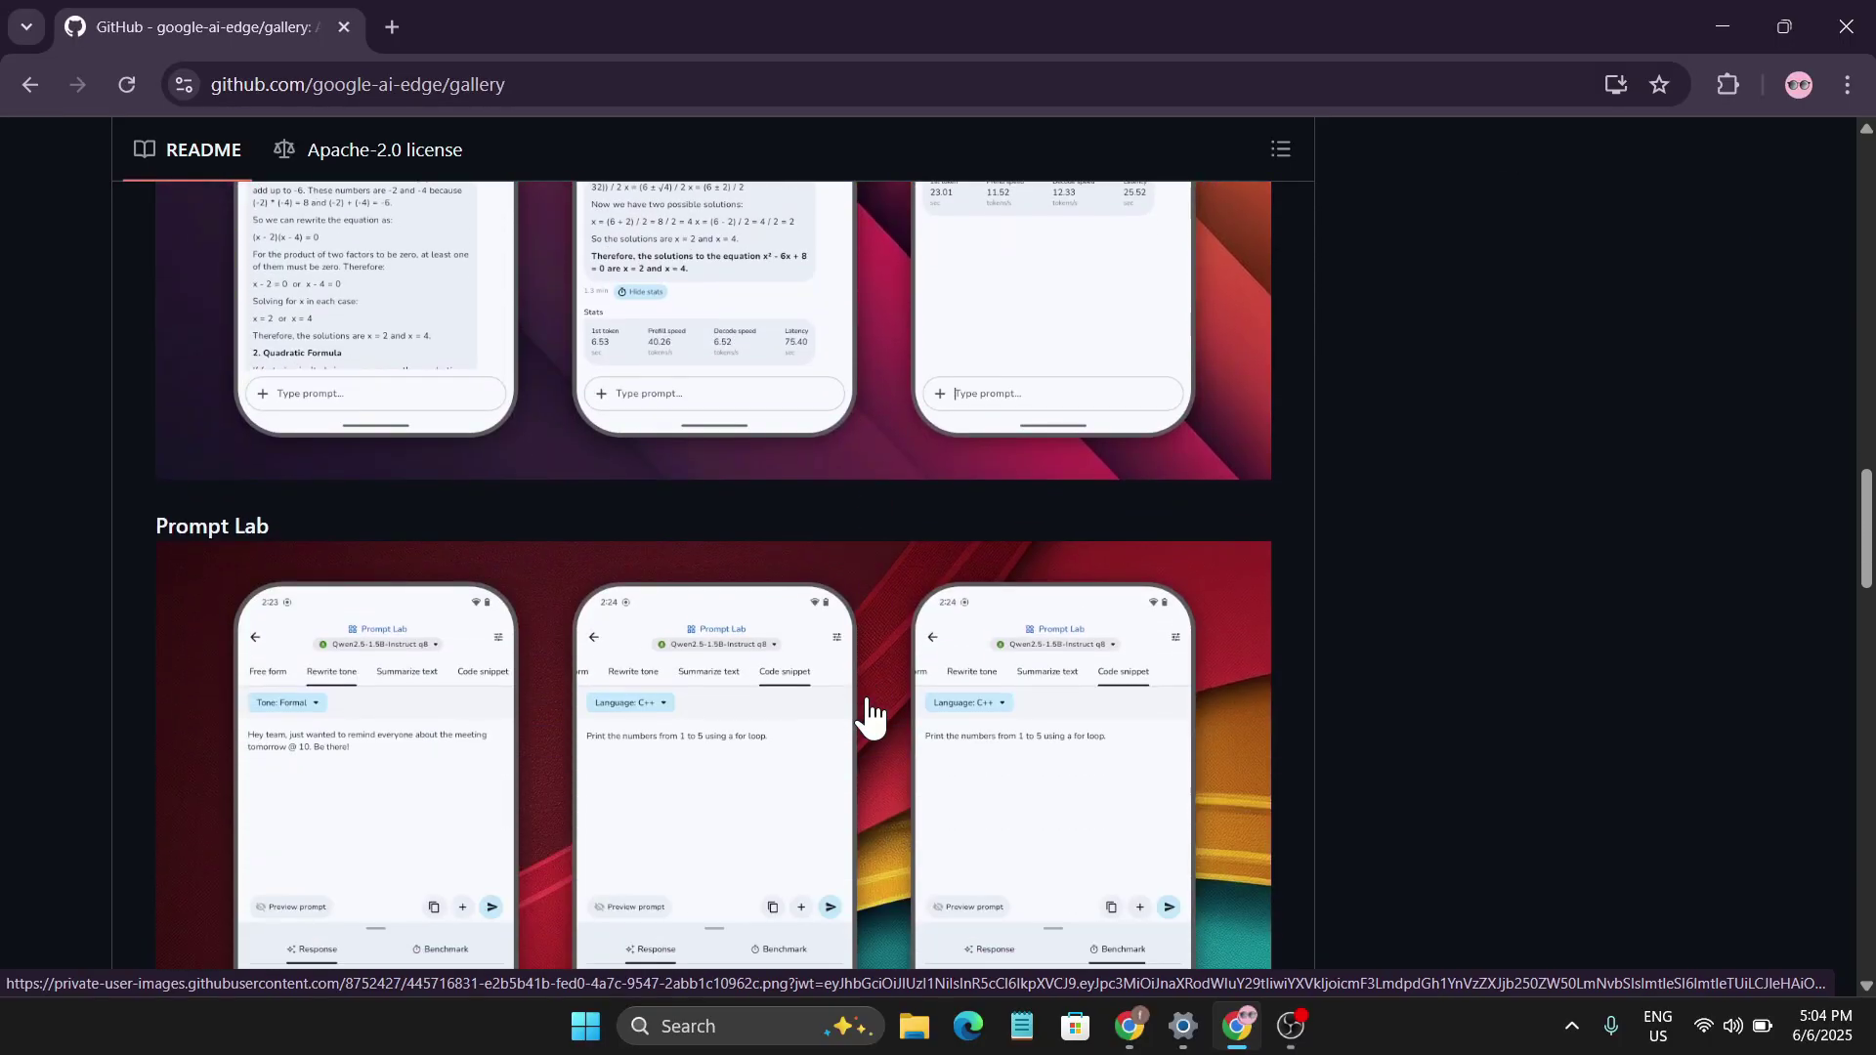
scroll(868, 718, down, 2)
scroll(867, 717, up, 2)
scroll(866, 716, up, 2)
scroll(867, 717, up, 1)
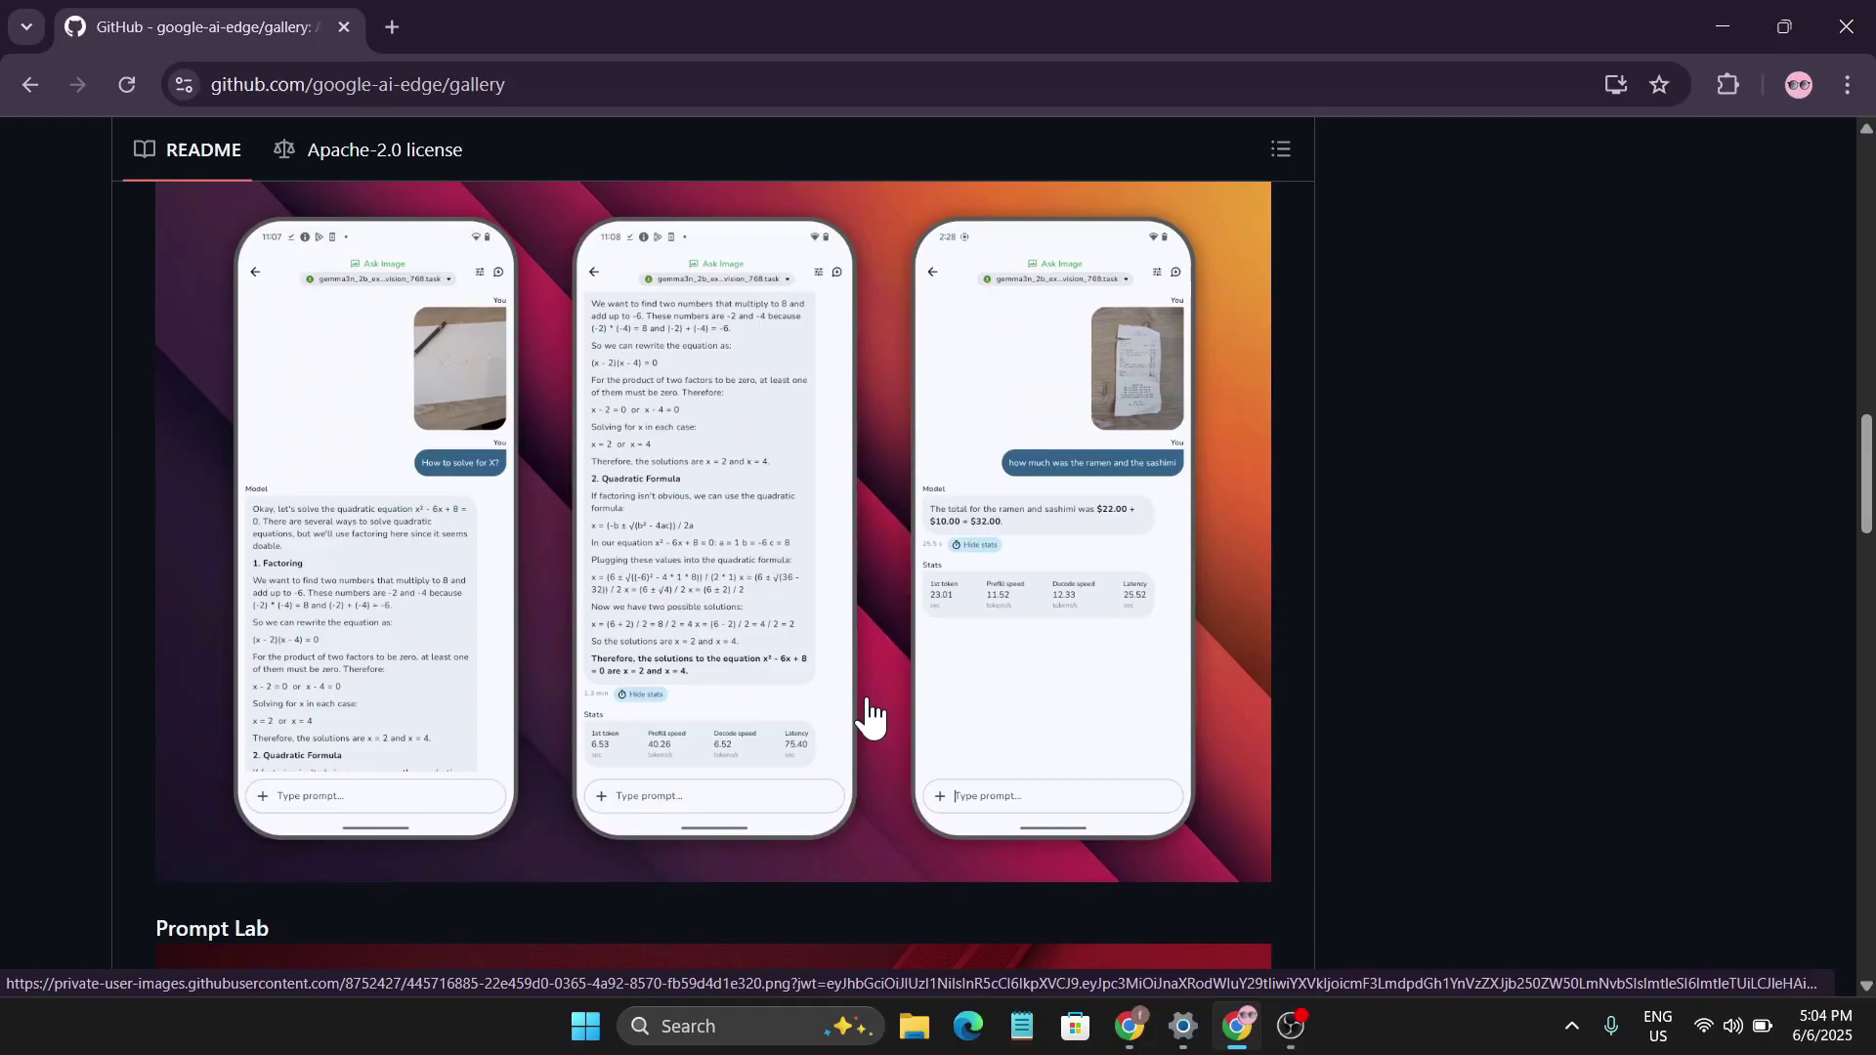
scroll(867, 717, up, 2)
scroll(866, 717, up, 2)
scroll(867, 717, up, 2)
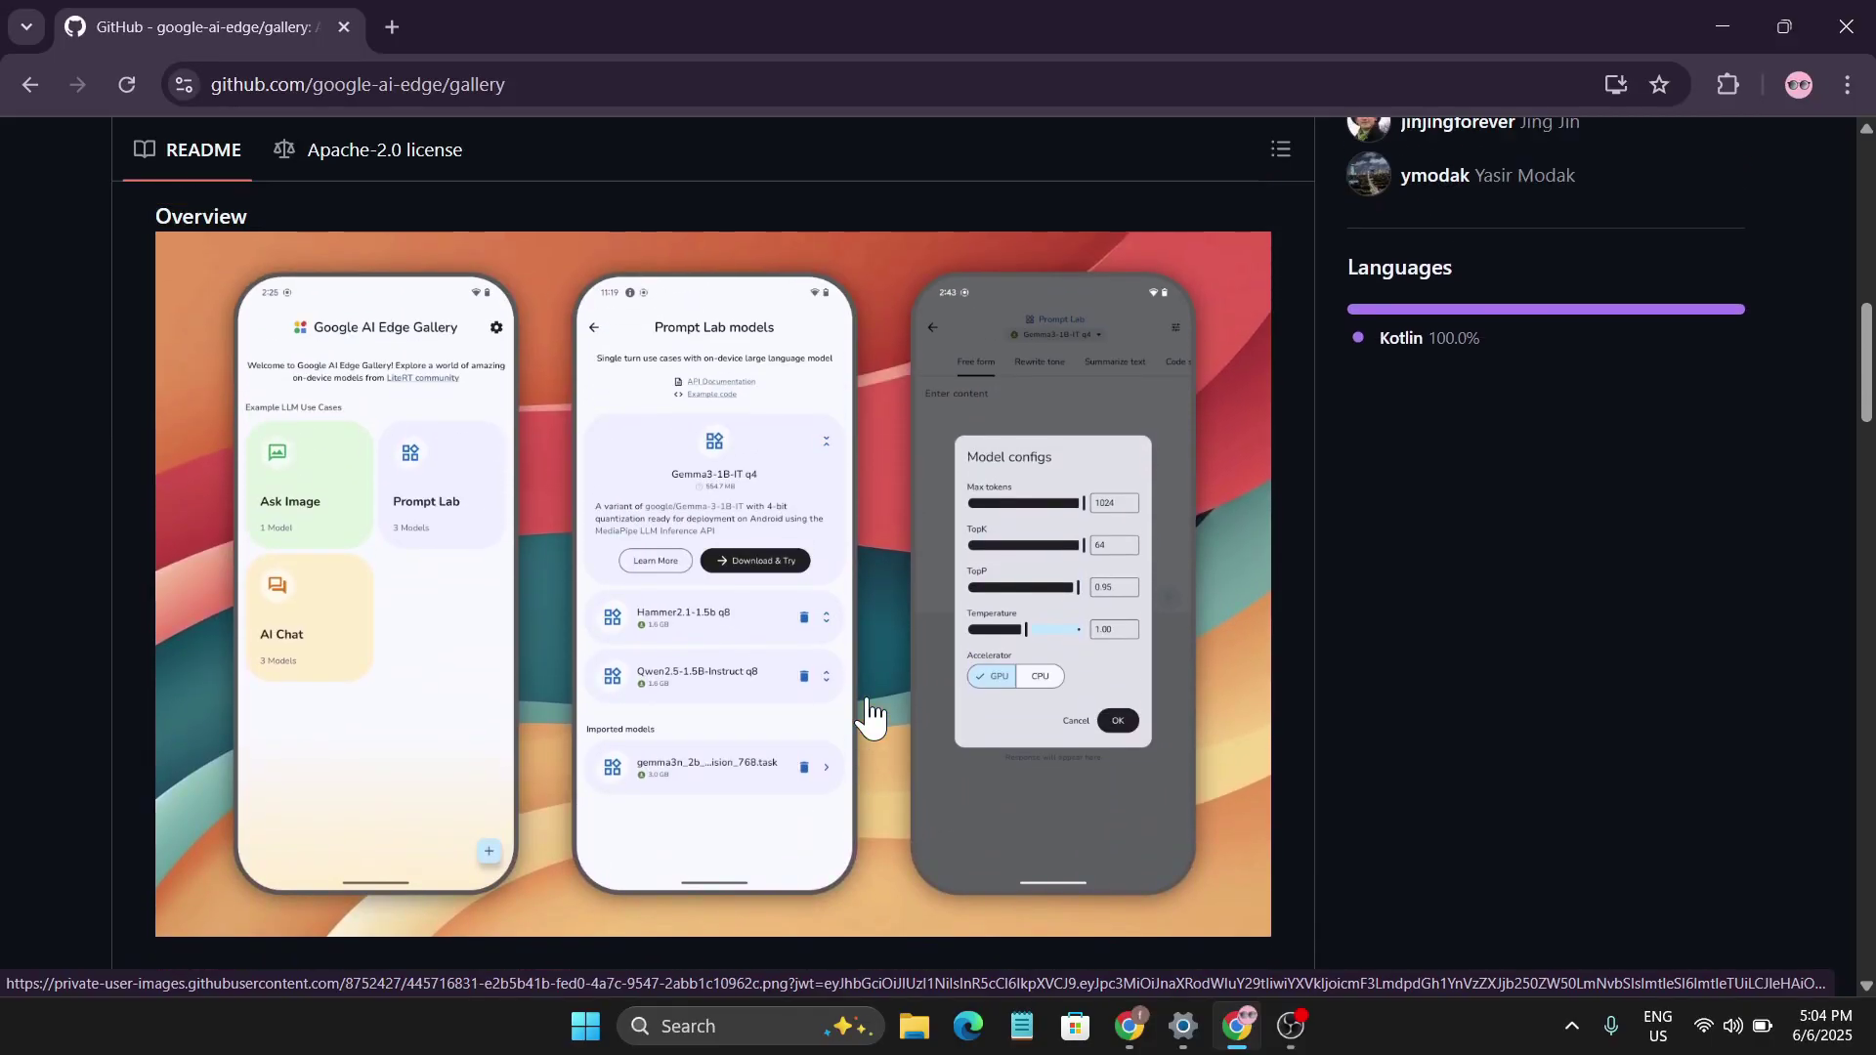
scroll(867, 717, up, 3)
scroll(866, 716, up, 2)
scroll(713, 705, down, 1)
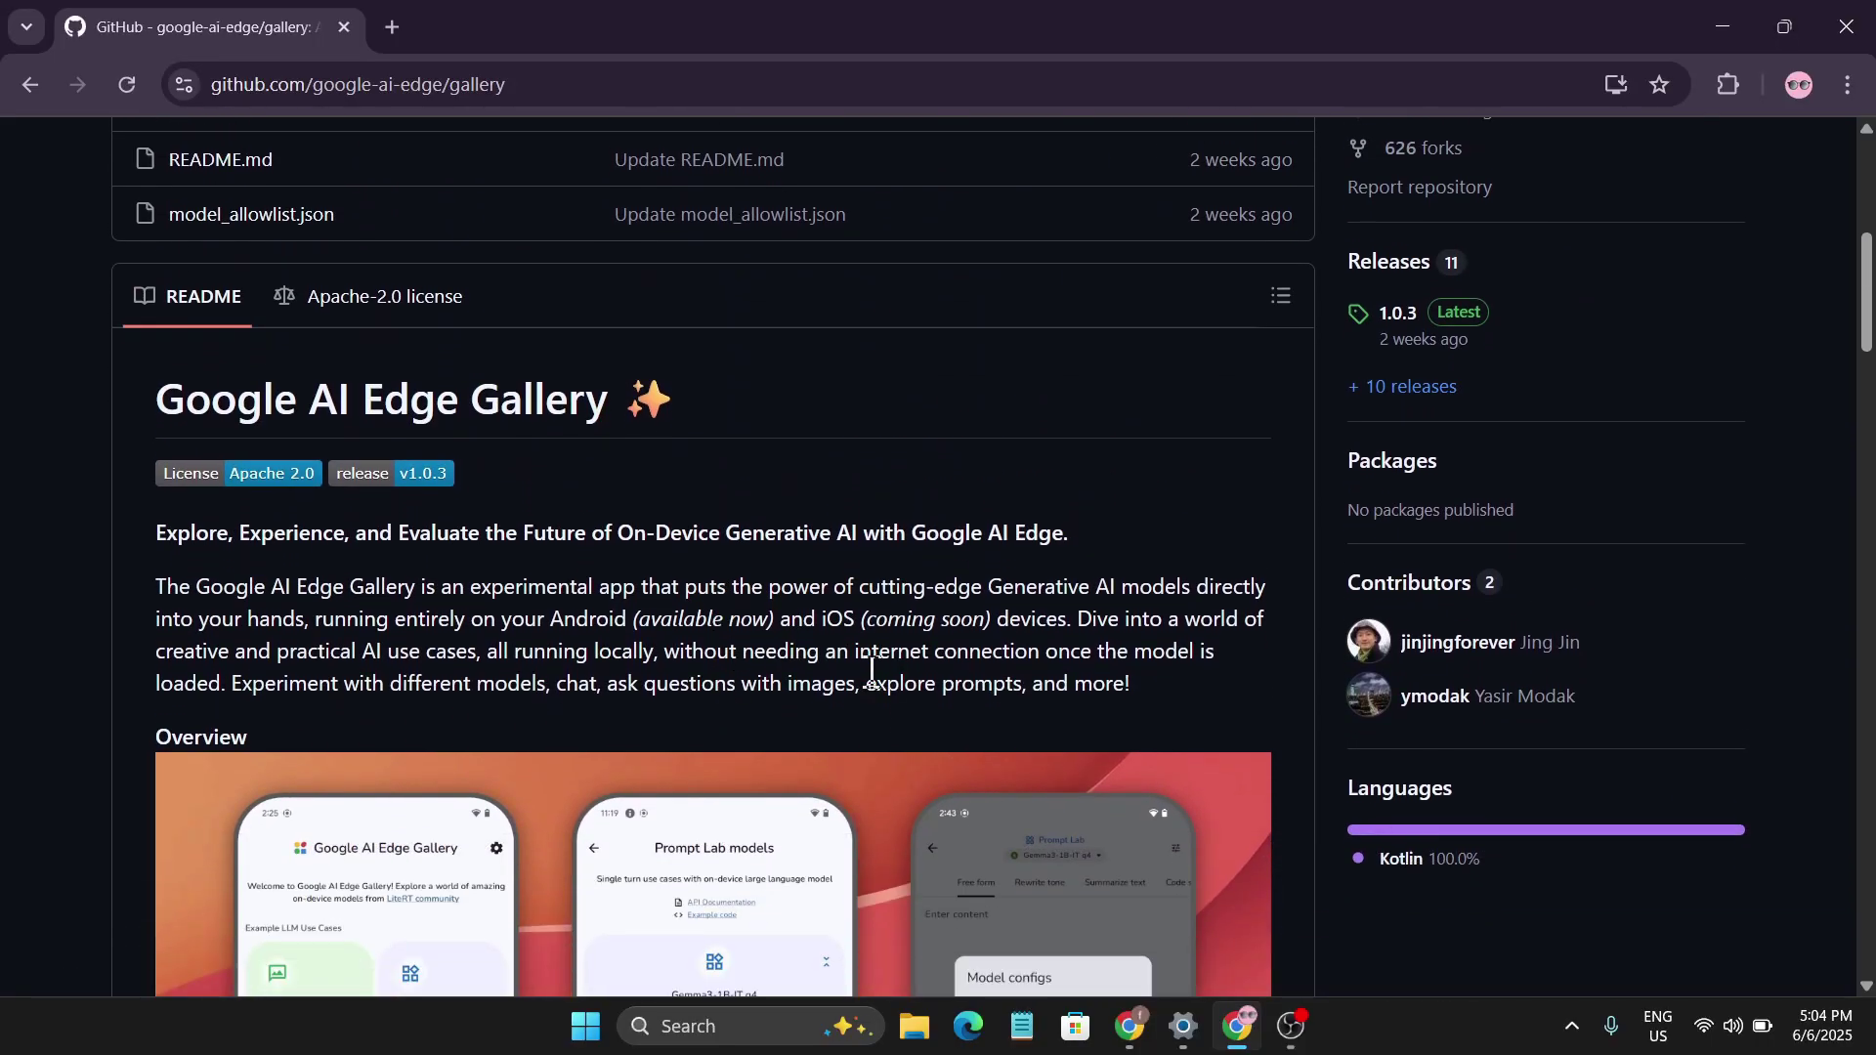
scroll(856, 702, down, 1)
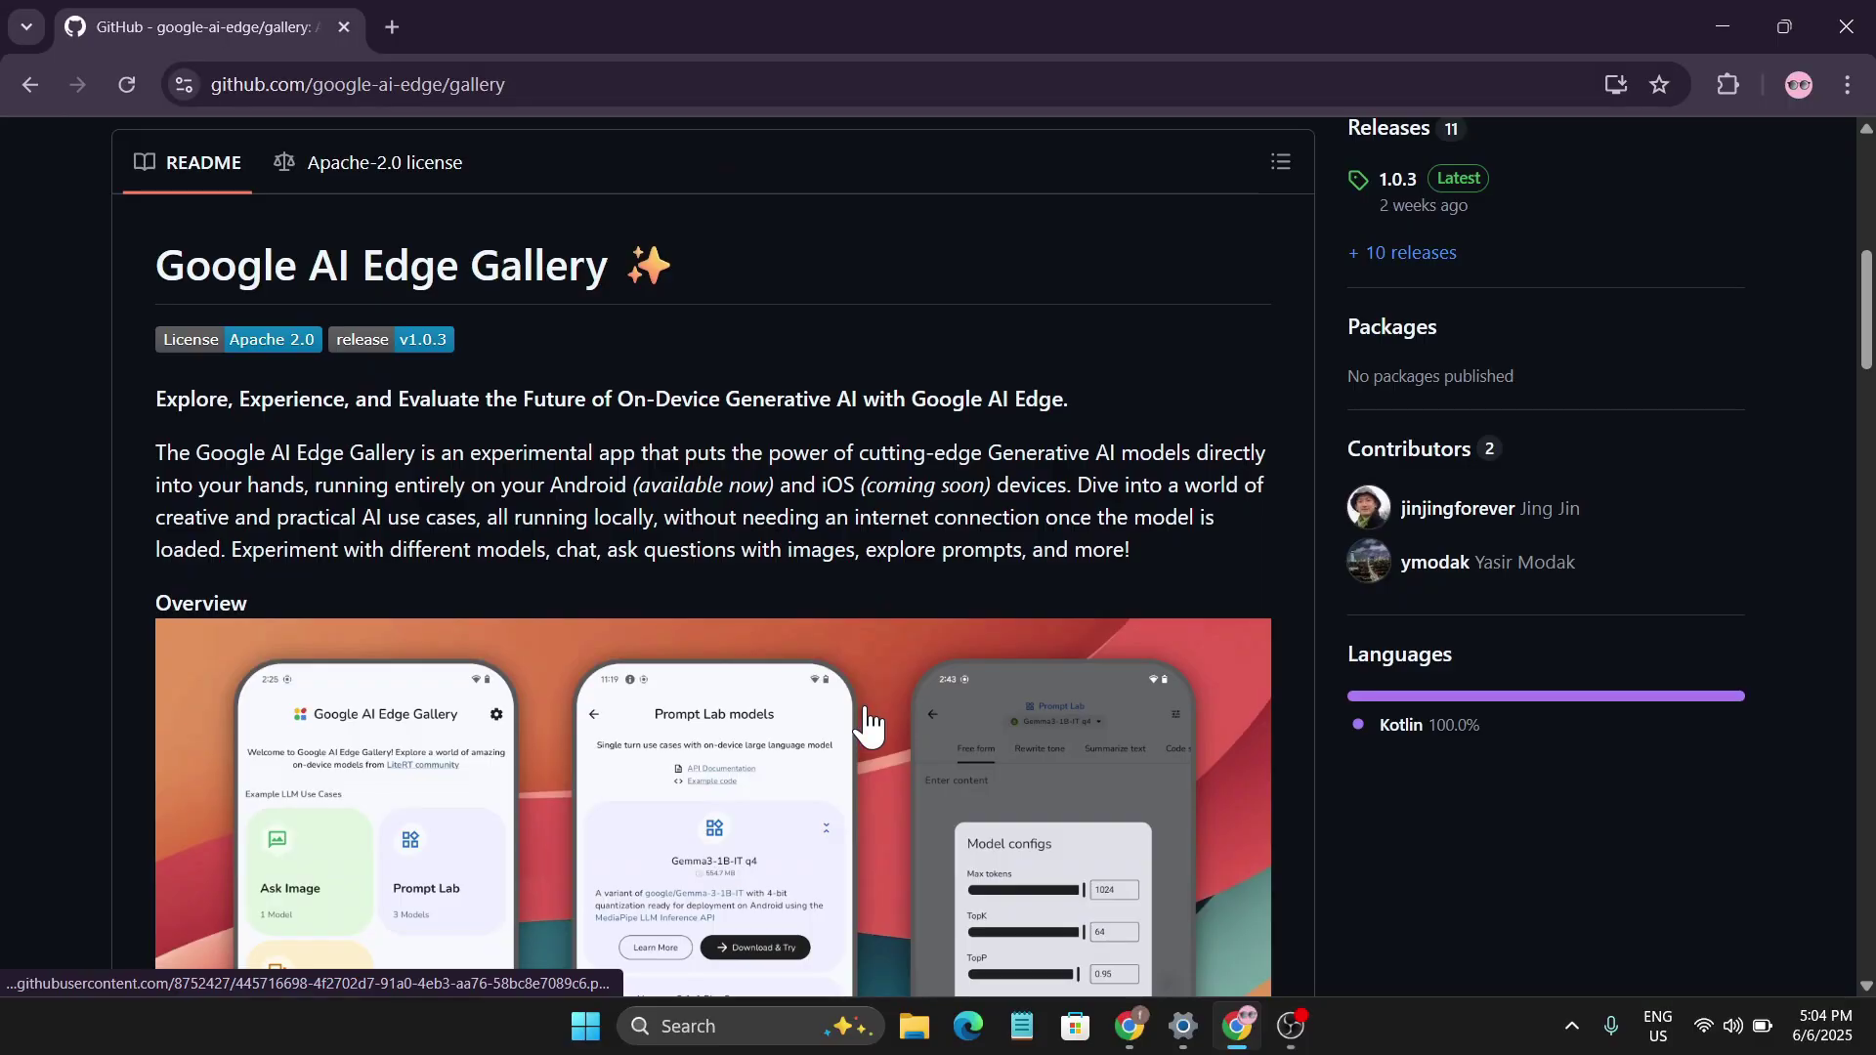
scroll(865, 692, down, 4)
scroll(864, 702, down, 1)
scroll(865, 702, down, 2)
scroll(865, 701, down, 2)
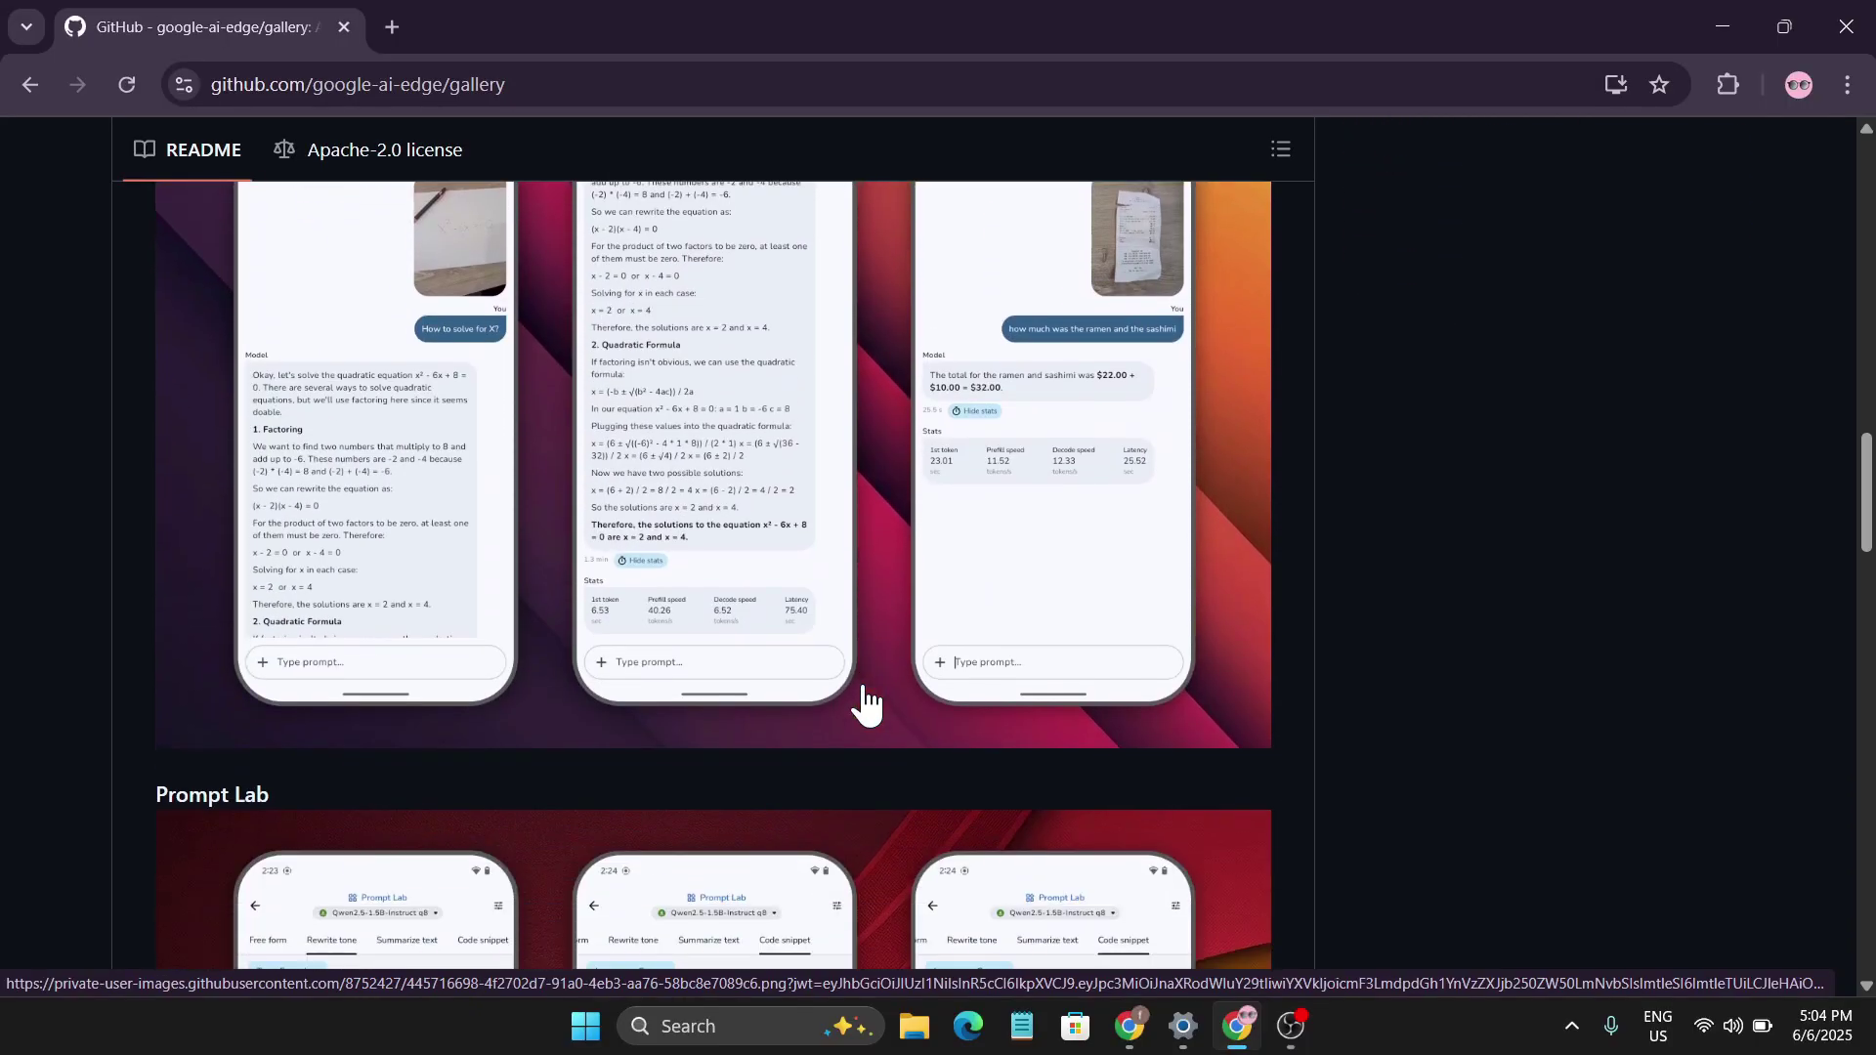
scroll(867, 705, up, 1)
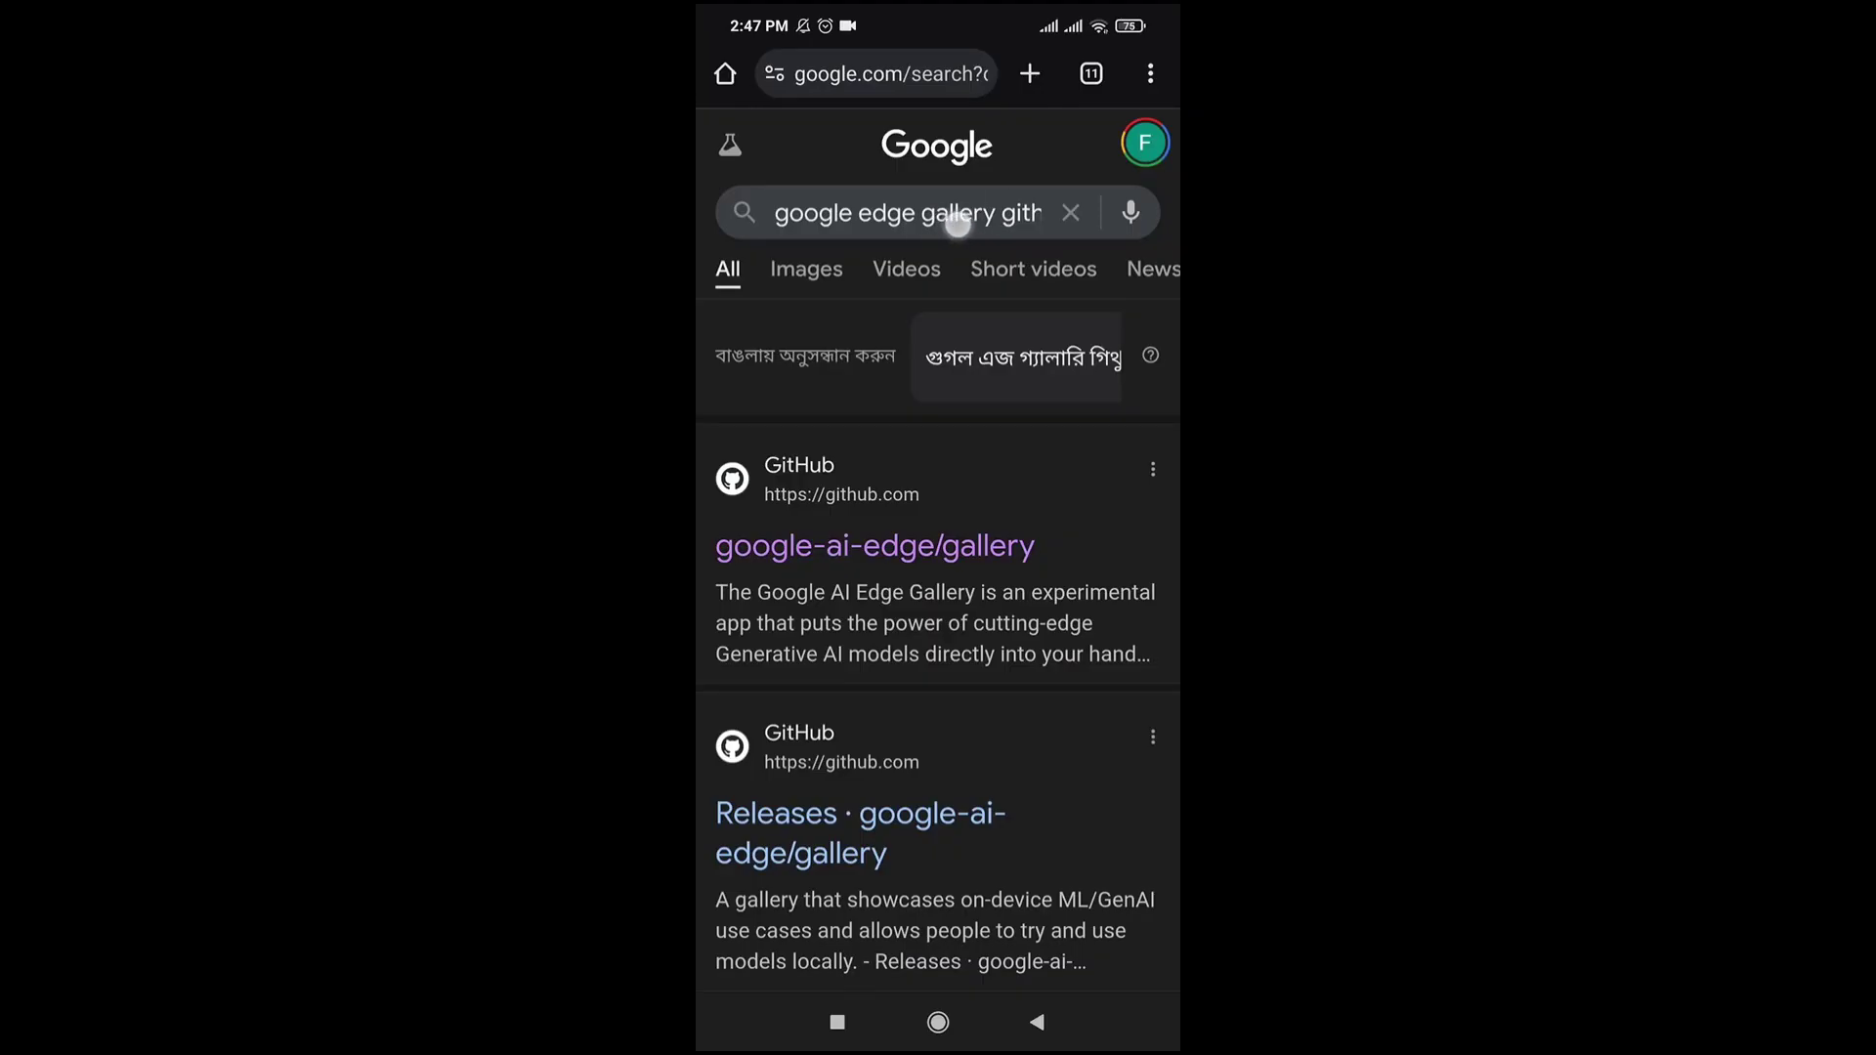
scroll(900, 539, down, 1)
scroll(894, 556, down, 1)
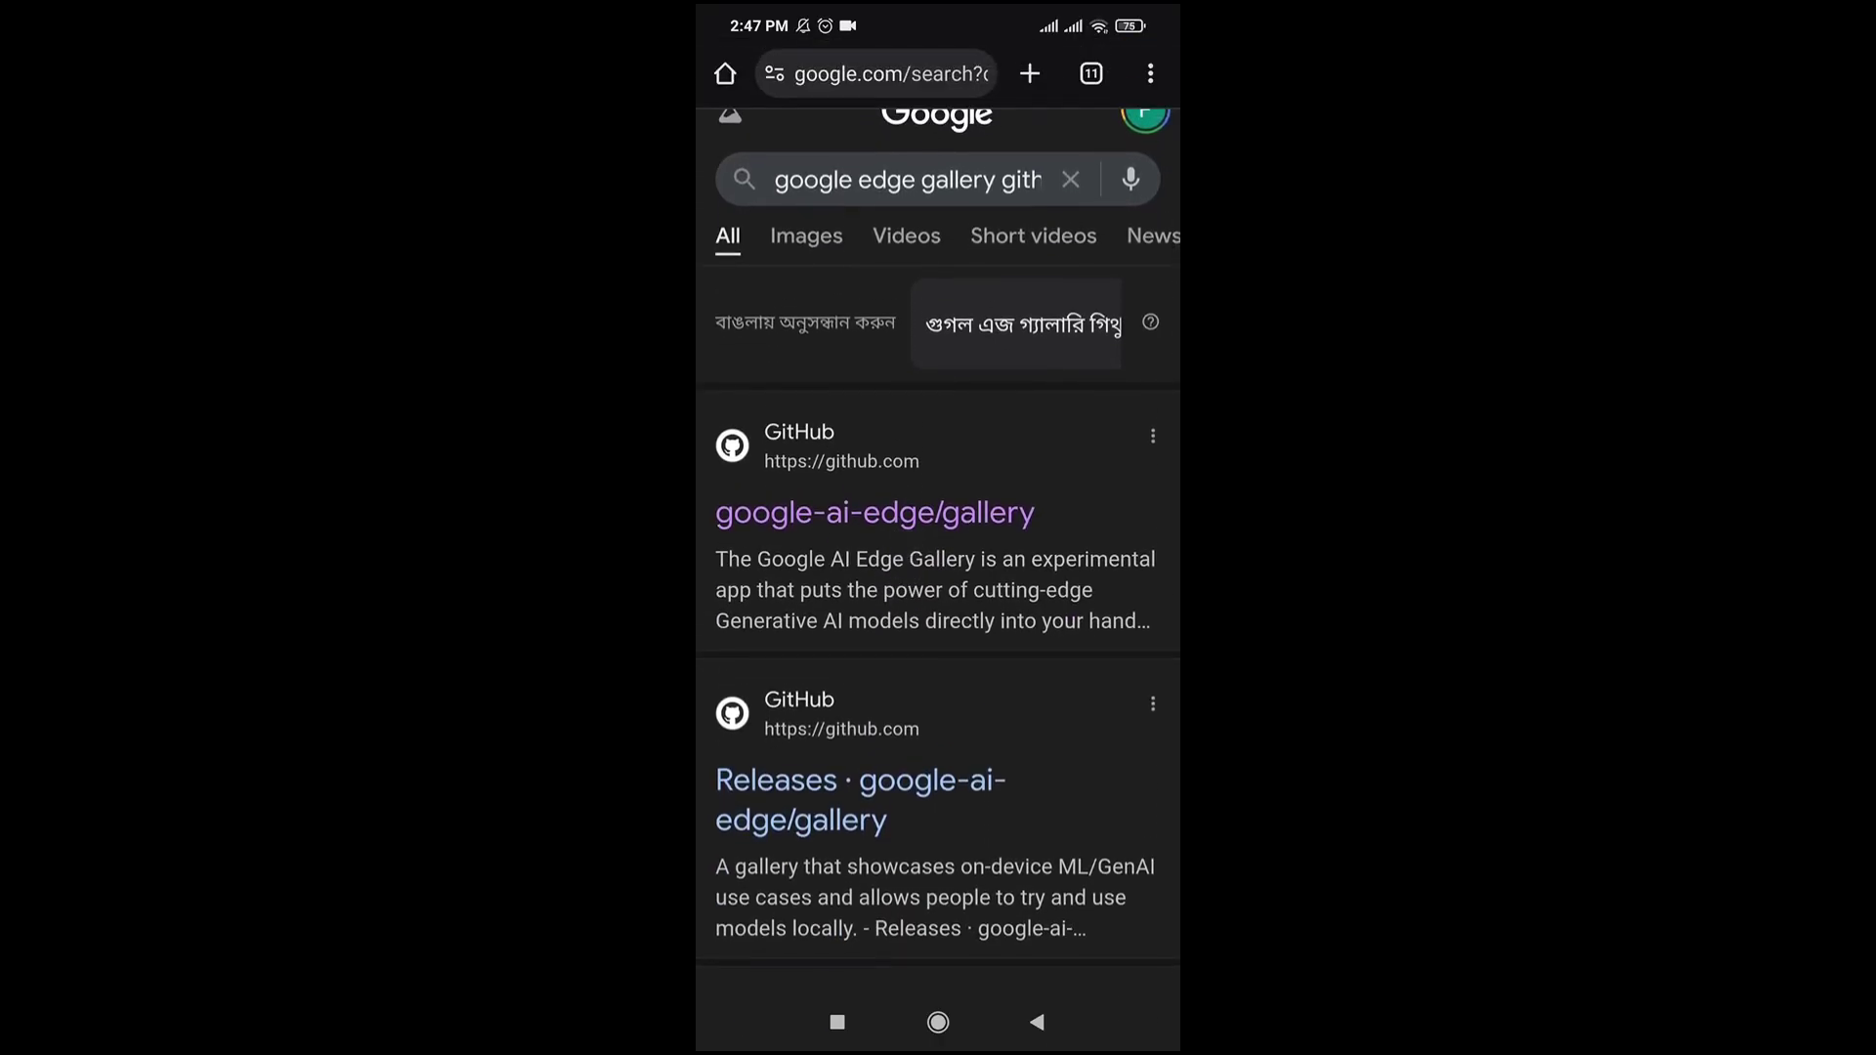
Step: Open the google-ai-edge/gallery repository from the GitHub search results
click(910, 510)
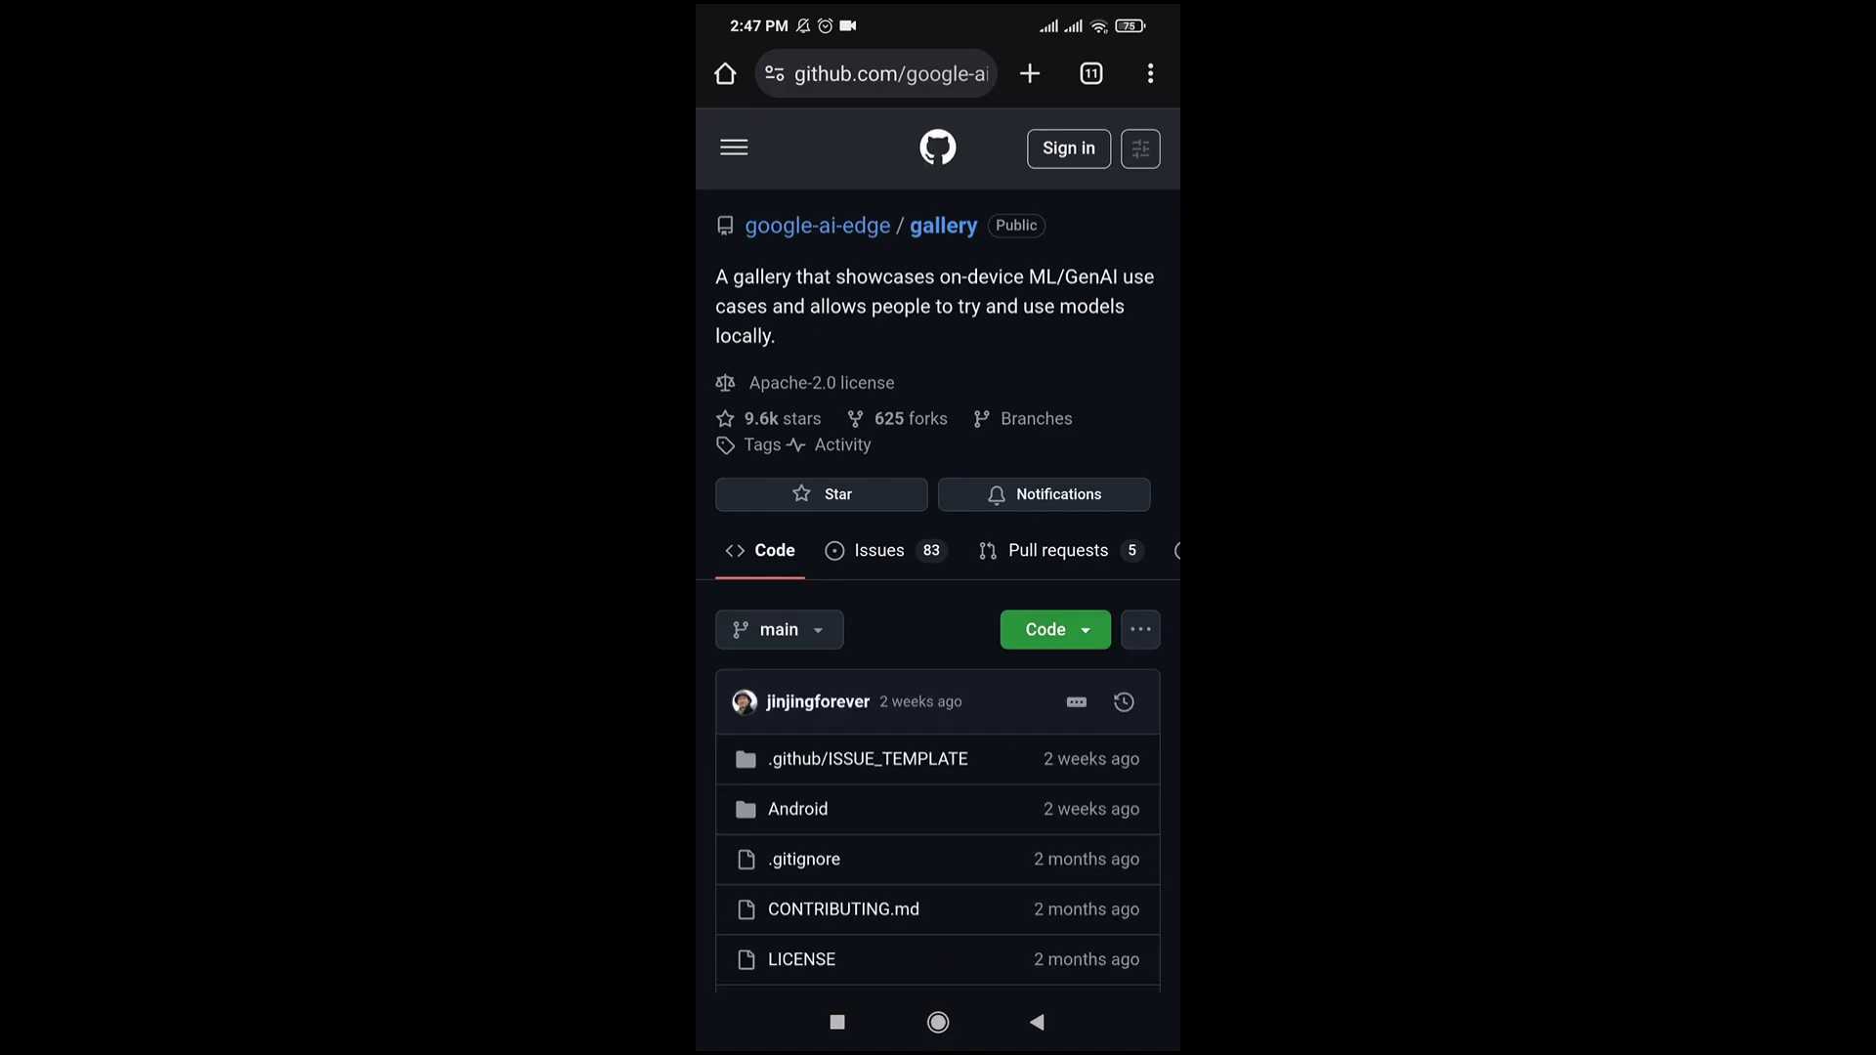
scroll(1038, 313, down, 3)
scroll(959, 683, down, 3)
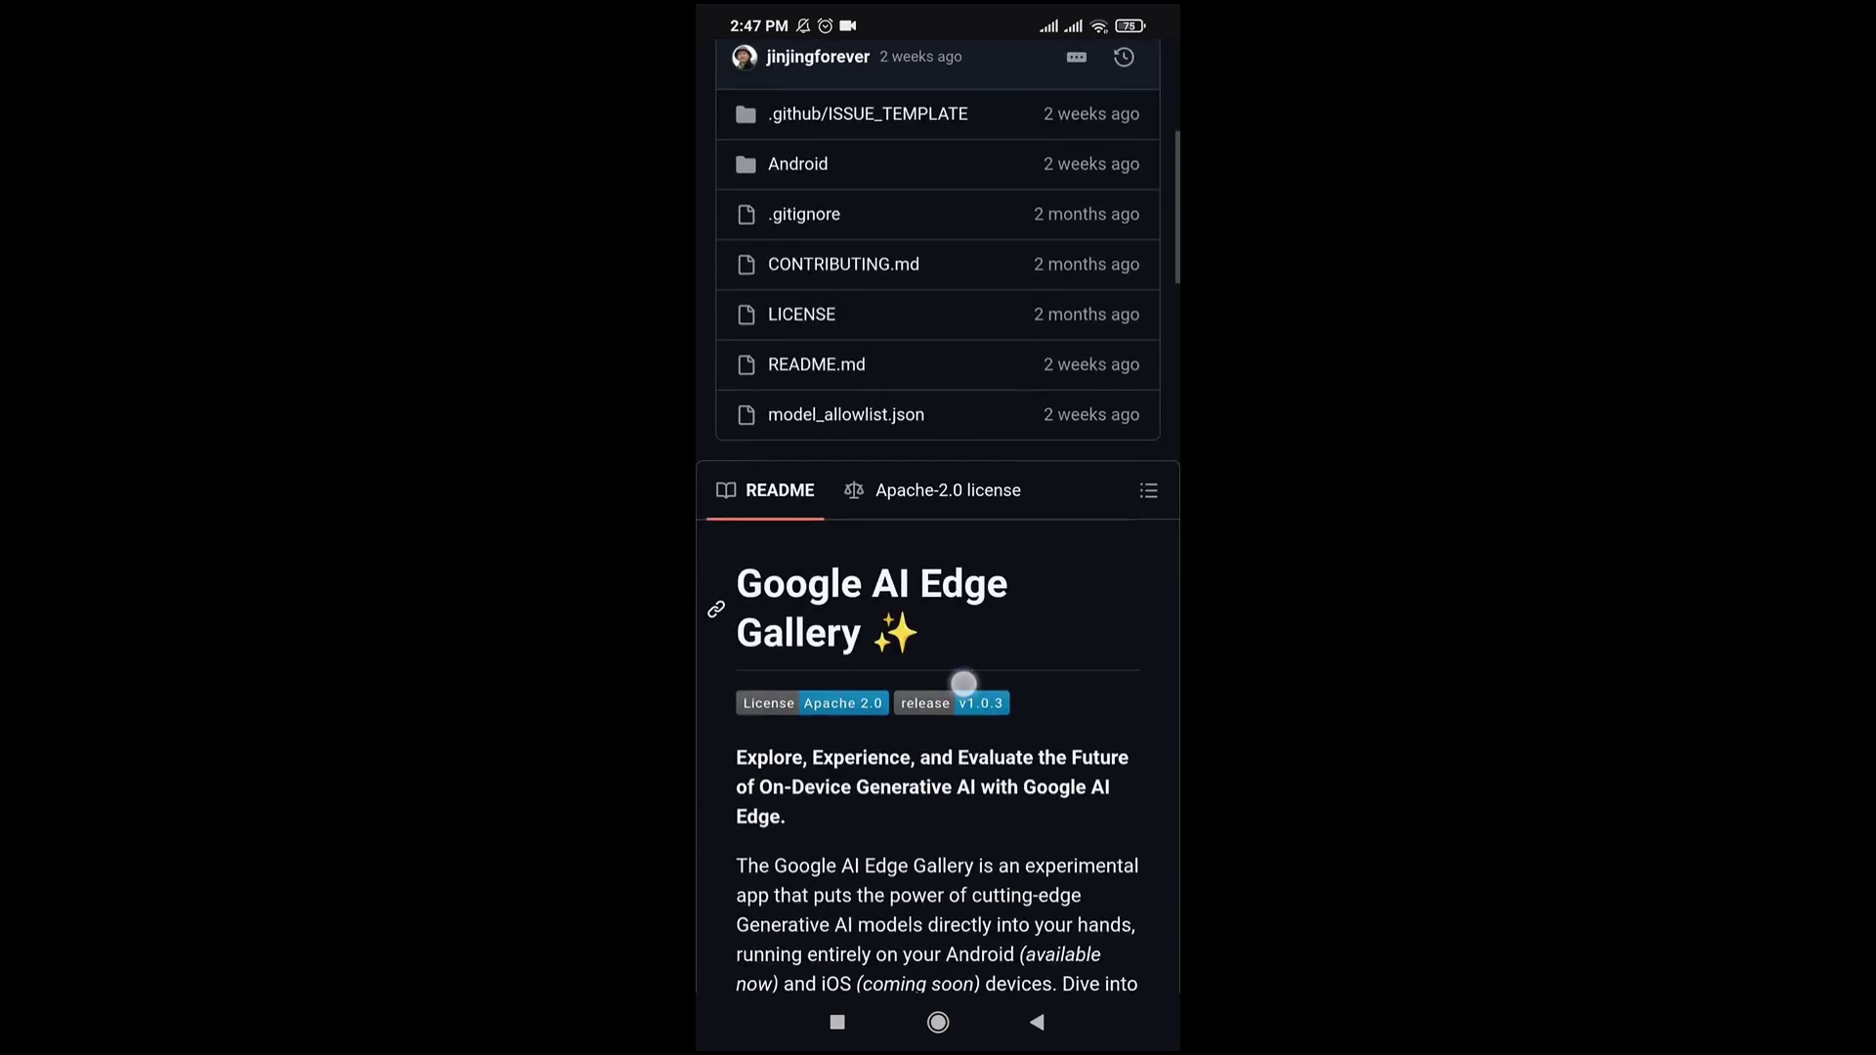
scroll(1049, 298, down, 5)
scroll(1049, 296, down, 3)
scroll(1033, 406, down, 5)
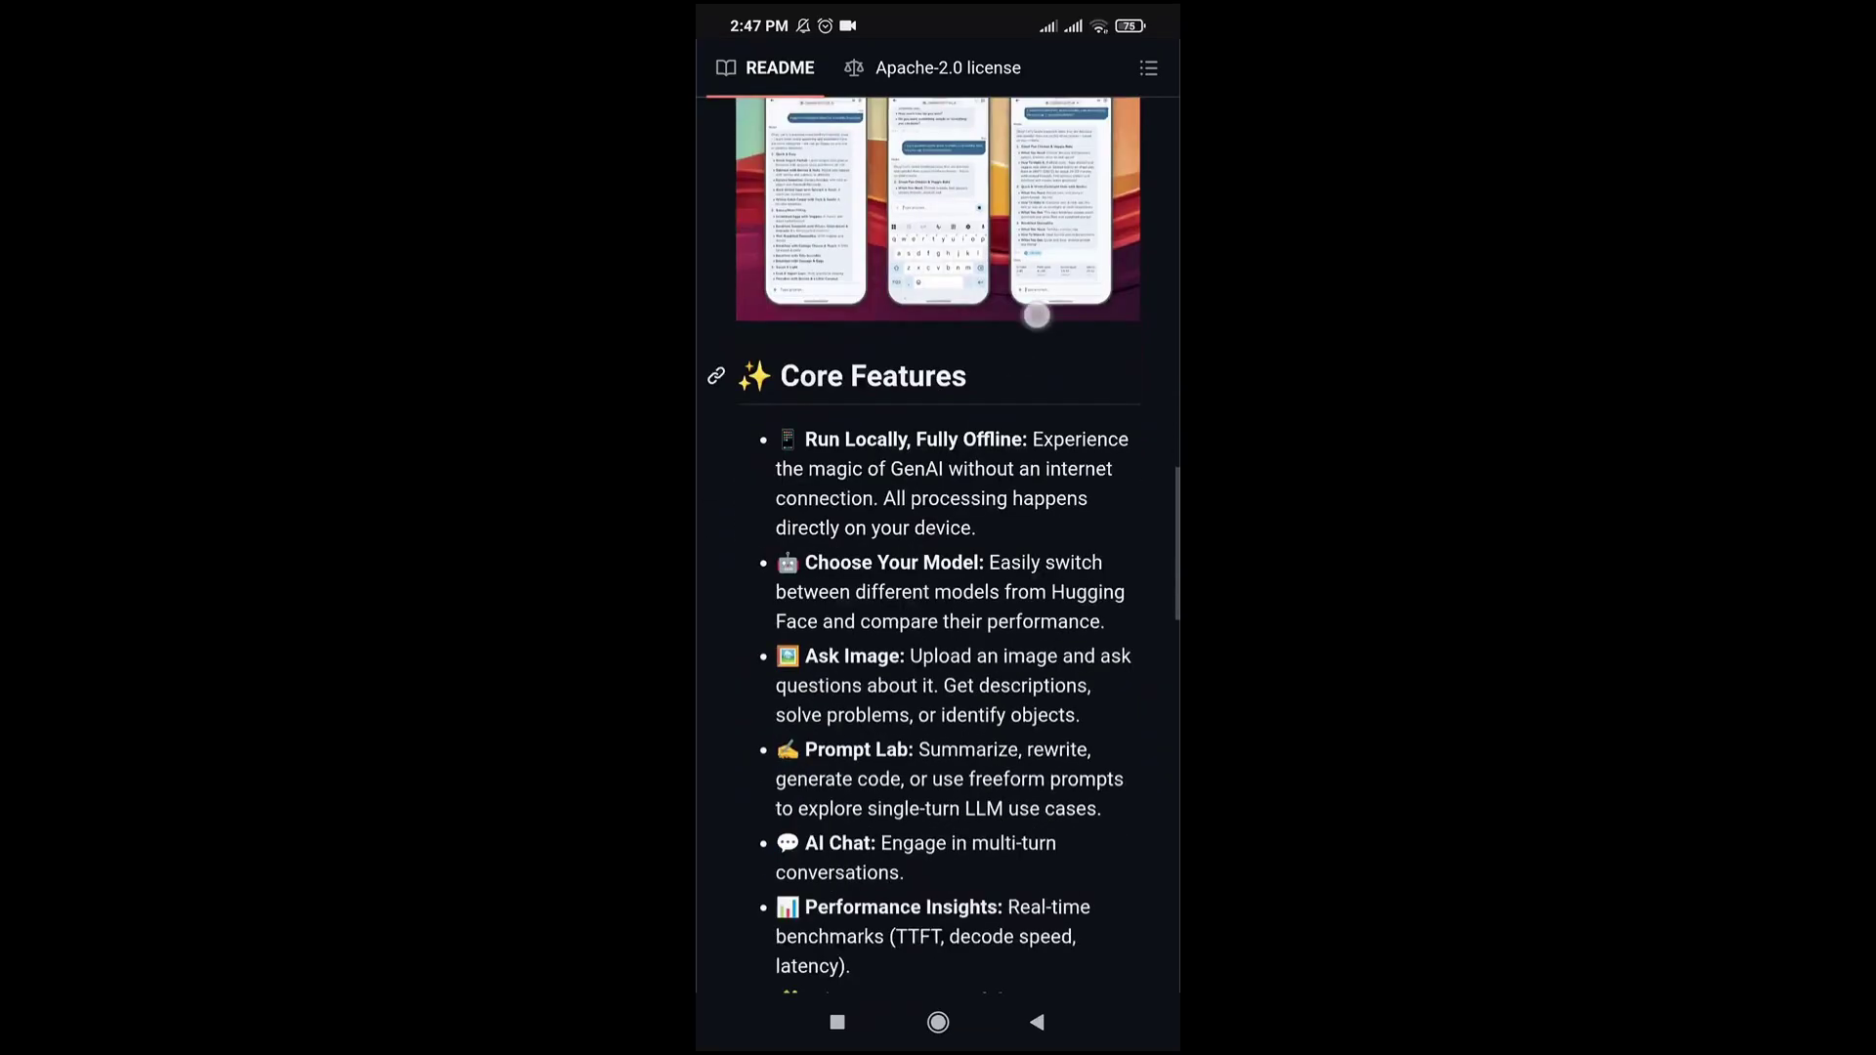
scroll(1033, 305, down, 3)
scroll(965, 539, down, 3)
scroll(829, 367, down, 10)
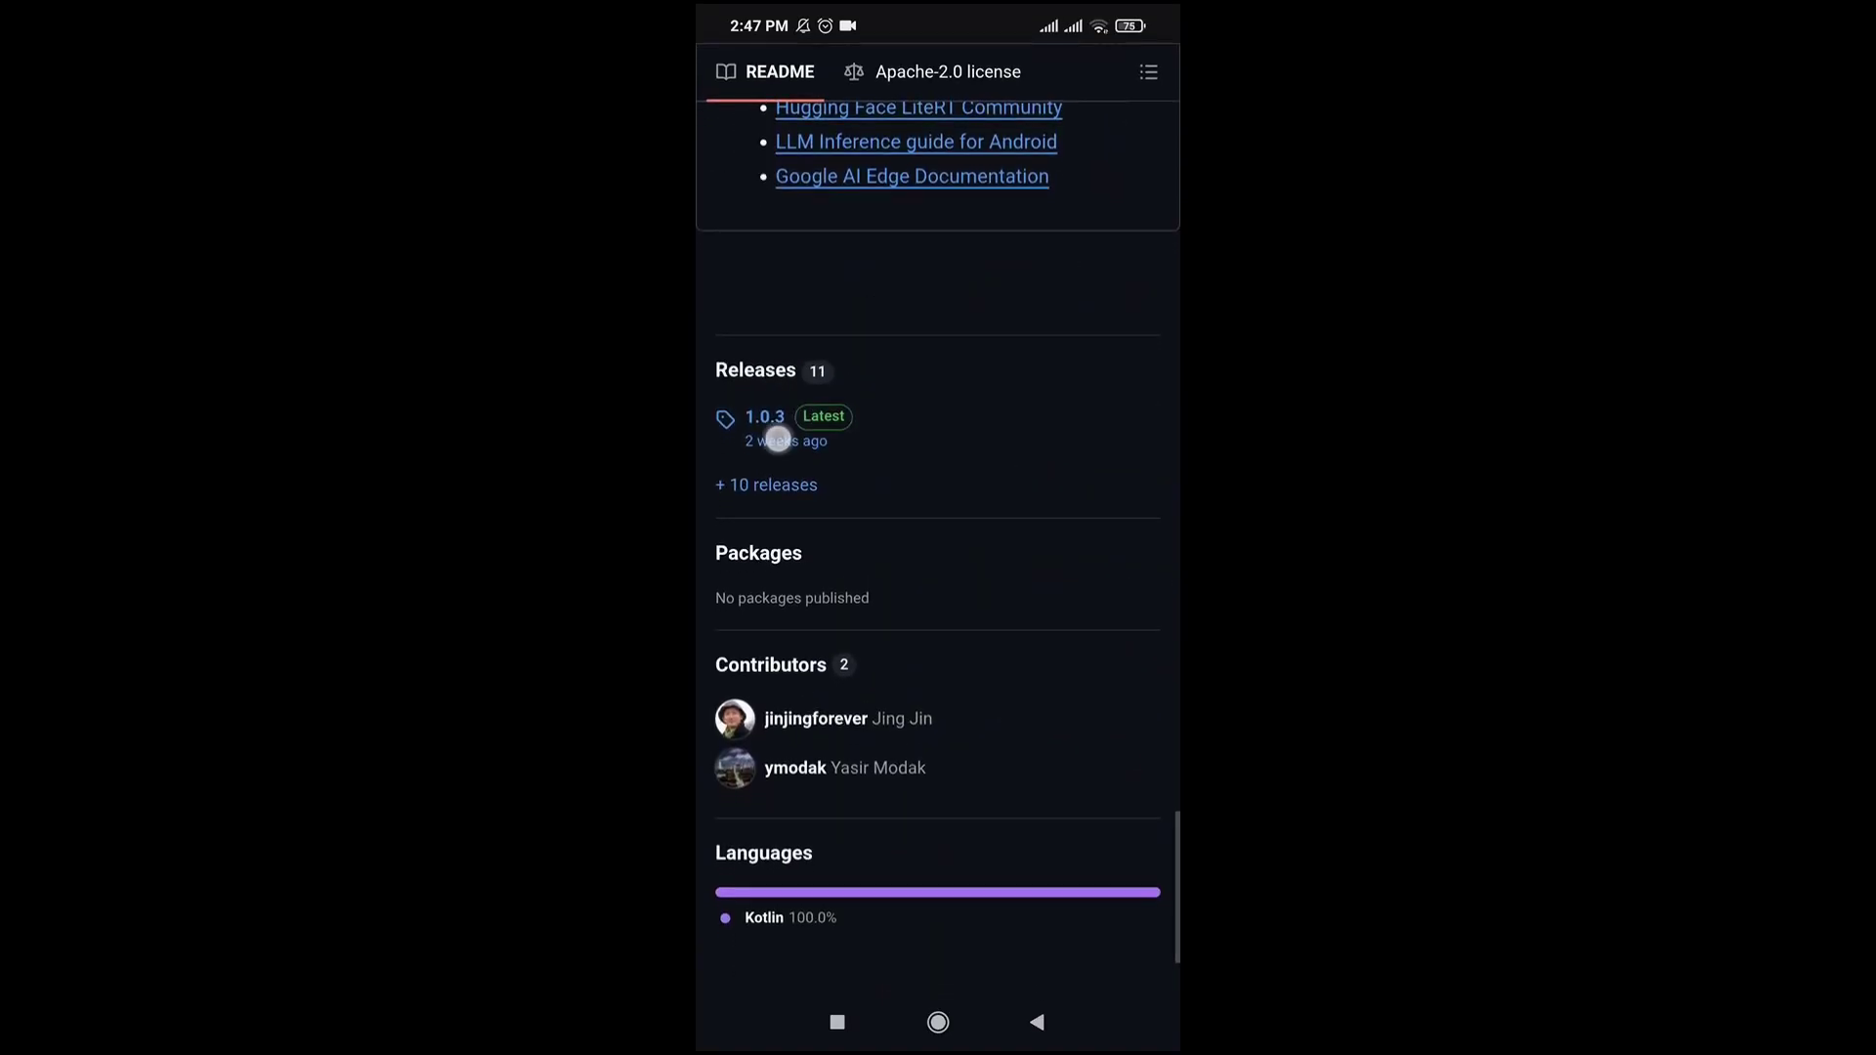
Step: Download the 115 MB ai-edge-gallery.apk from release 1.0.3, confirming Download anyway
click(807, 495)
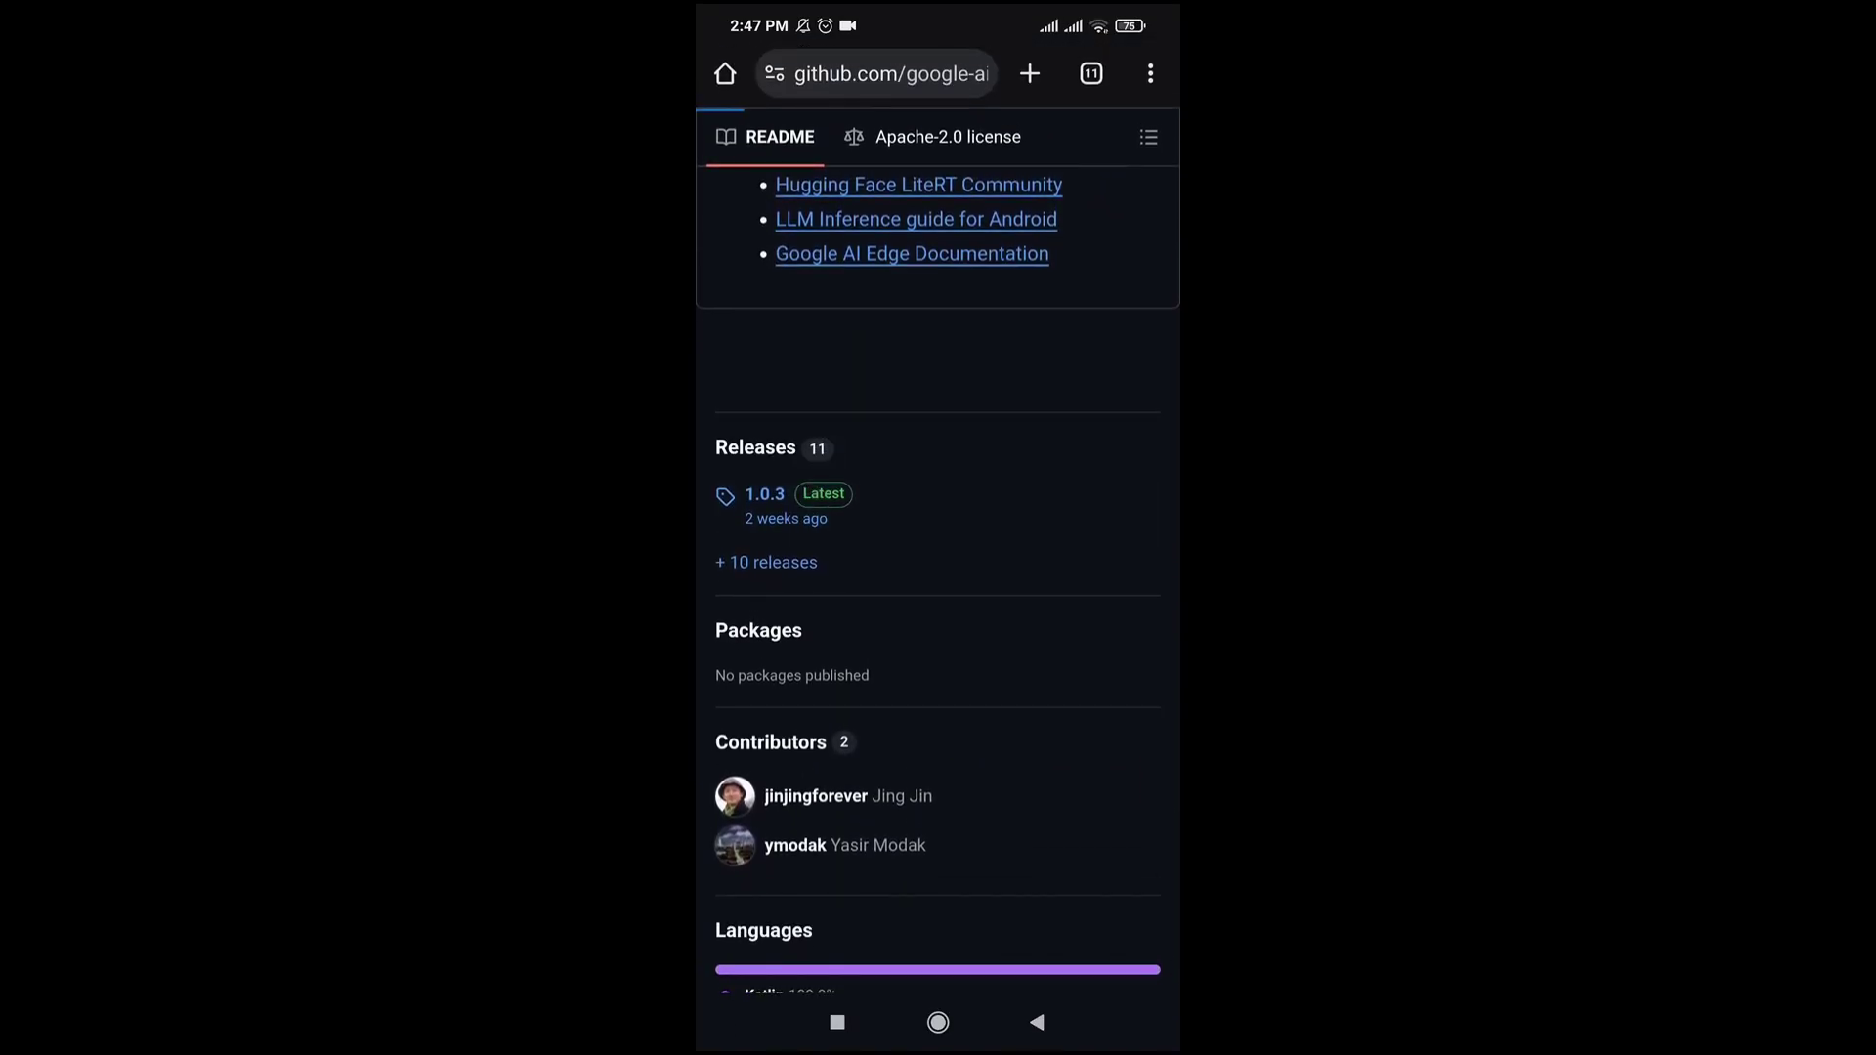
scroll(1017, 336, down, 3)
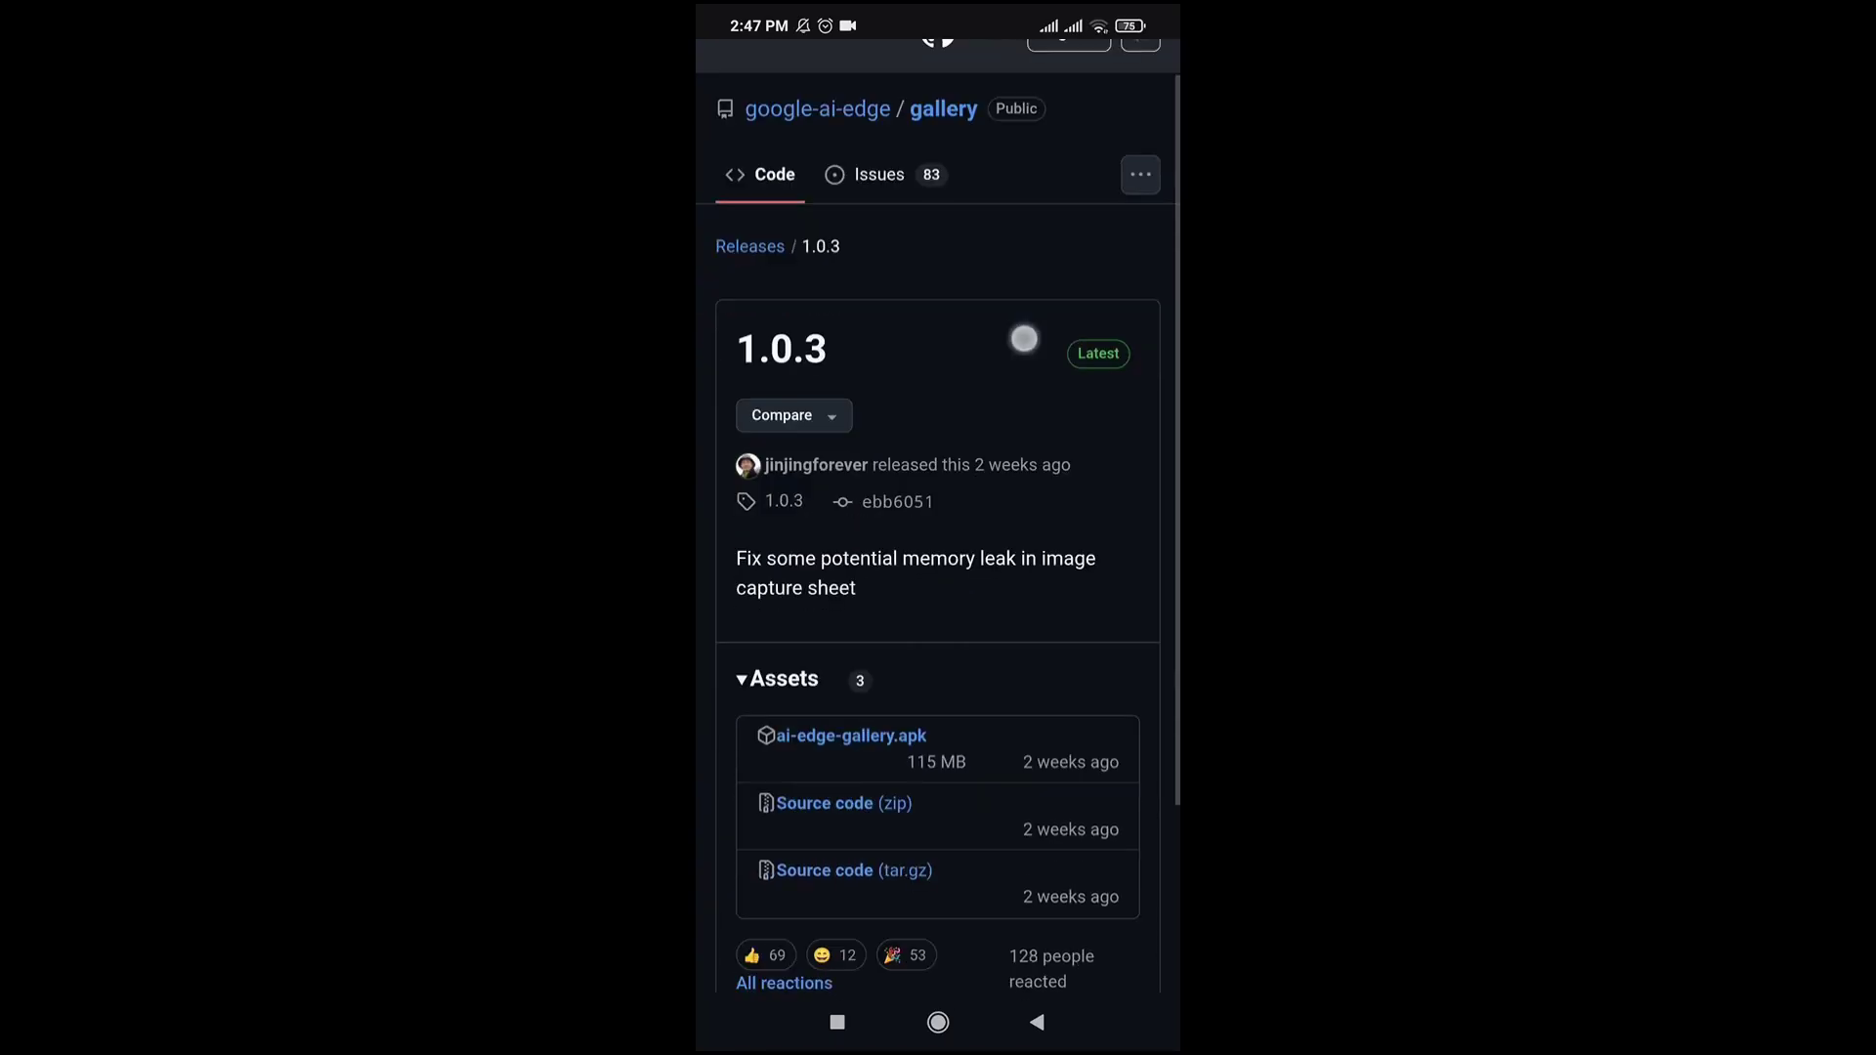
click(885, 505)
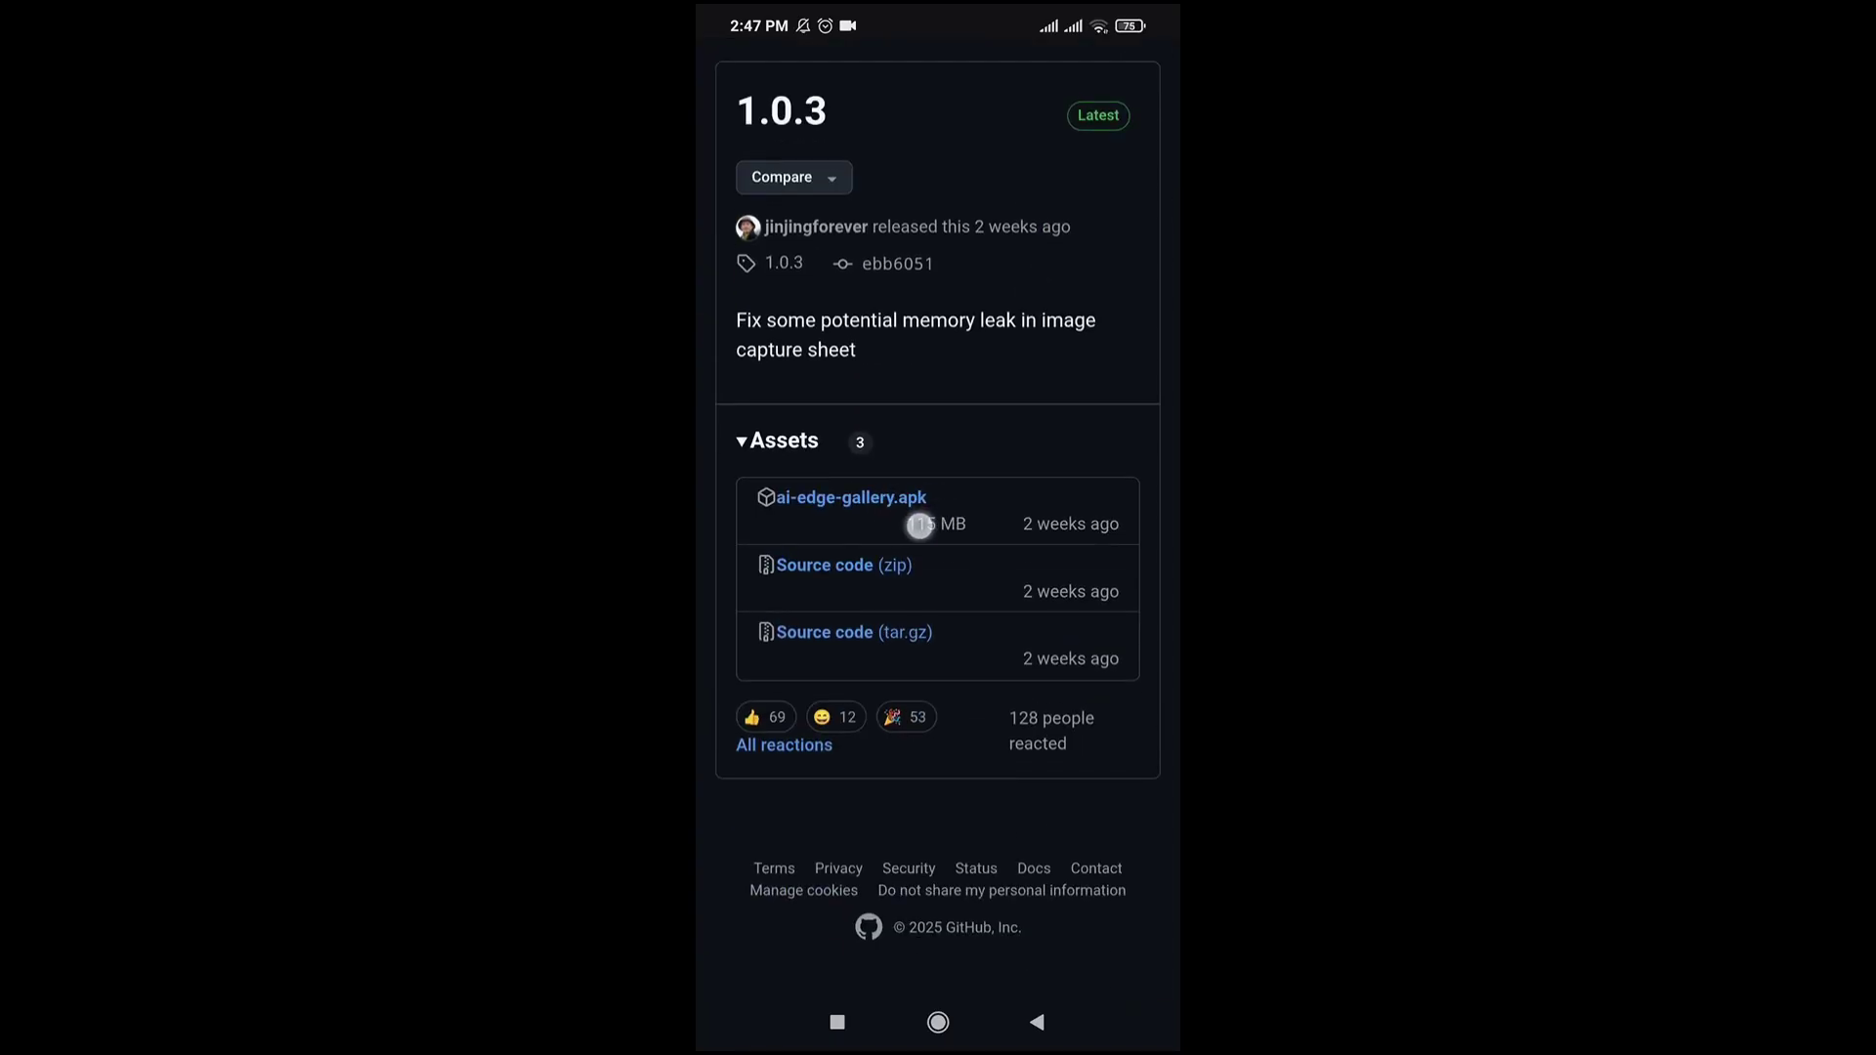
scroll(973, 549, up, 1)
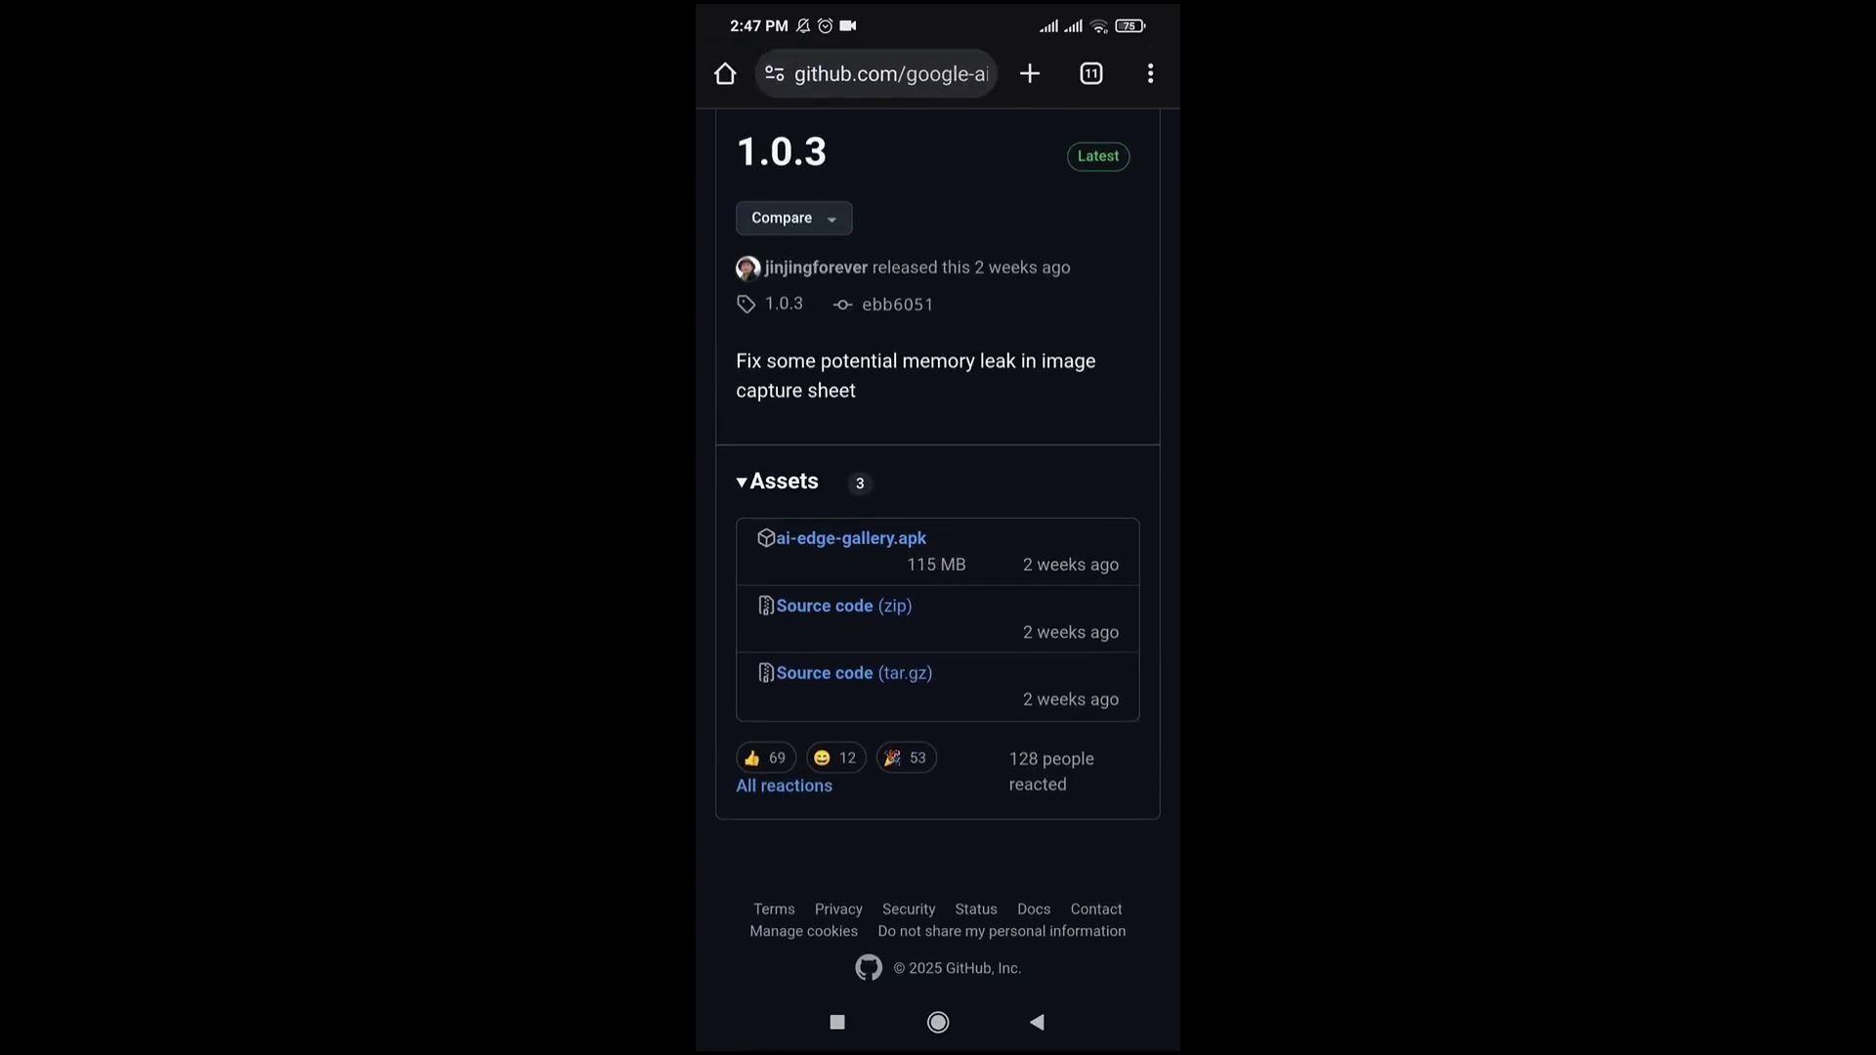
click(850, 537)
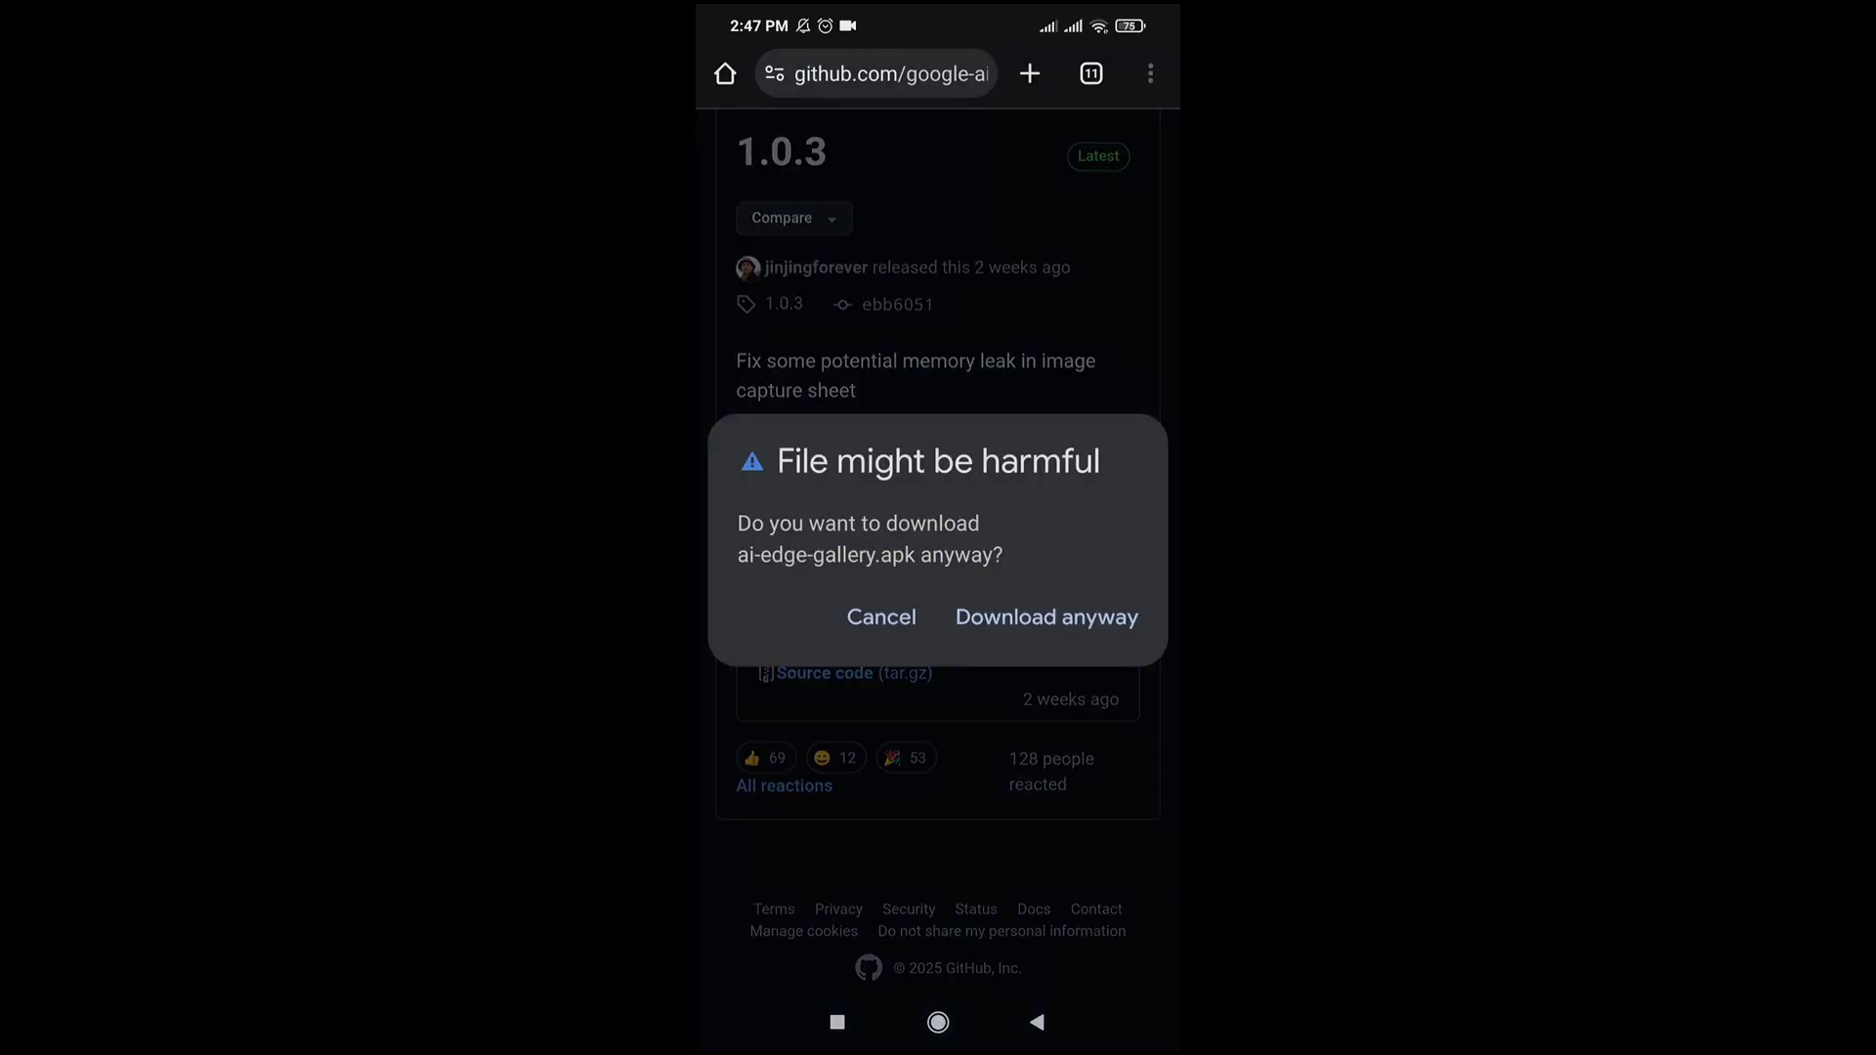
click(1032, 623)
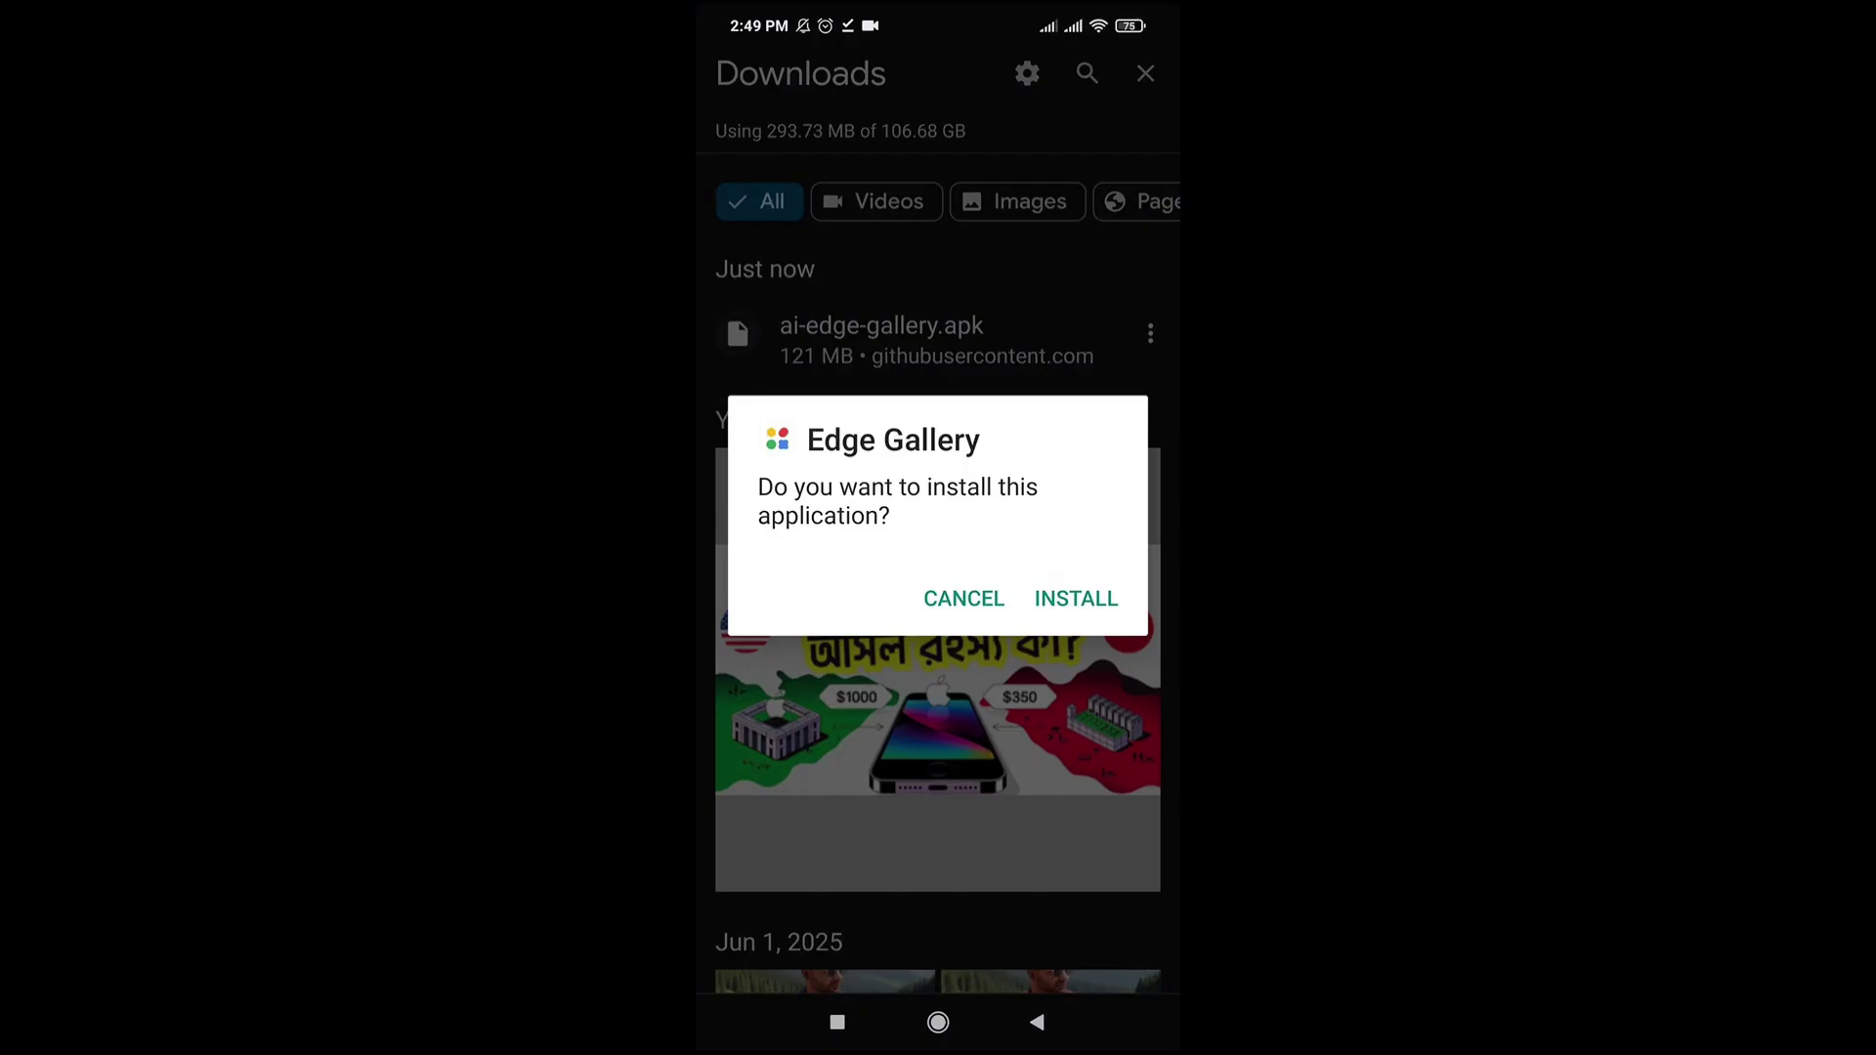
Step: Install Edge Gallery from the Package Installer prompt
click(1082, 598)
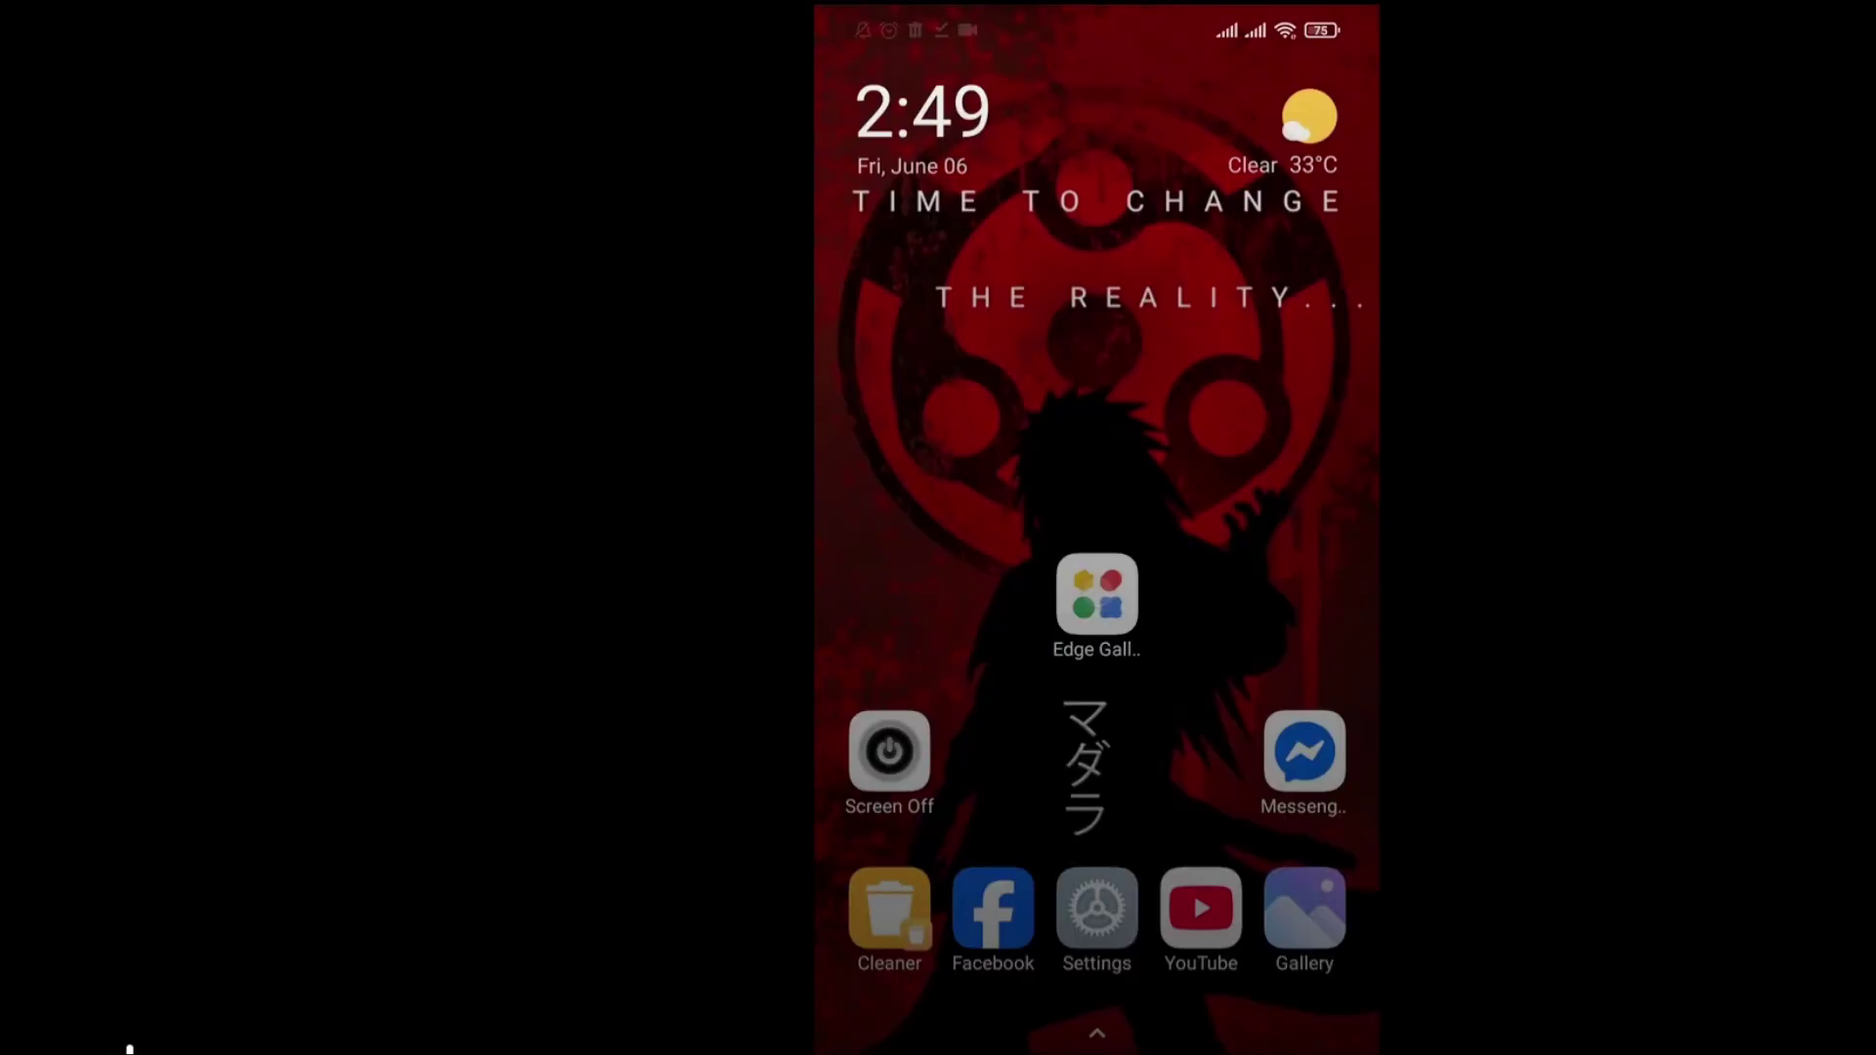
Step: Launch Edge Gallery, browse the Ask Image models, then return to the home screen
click(1097, 593)
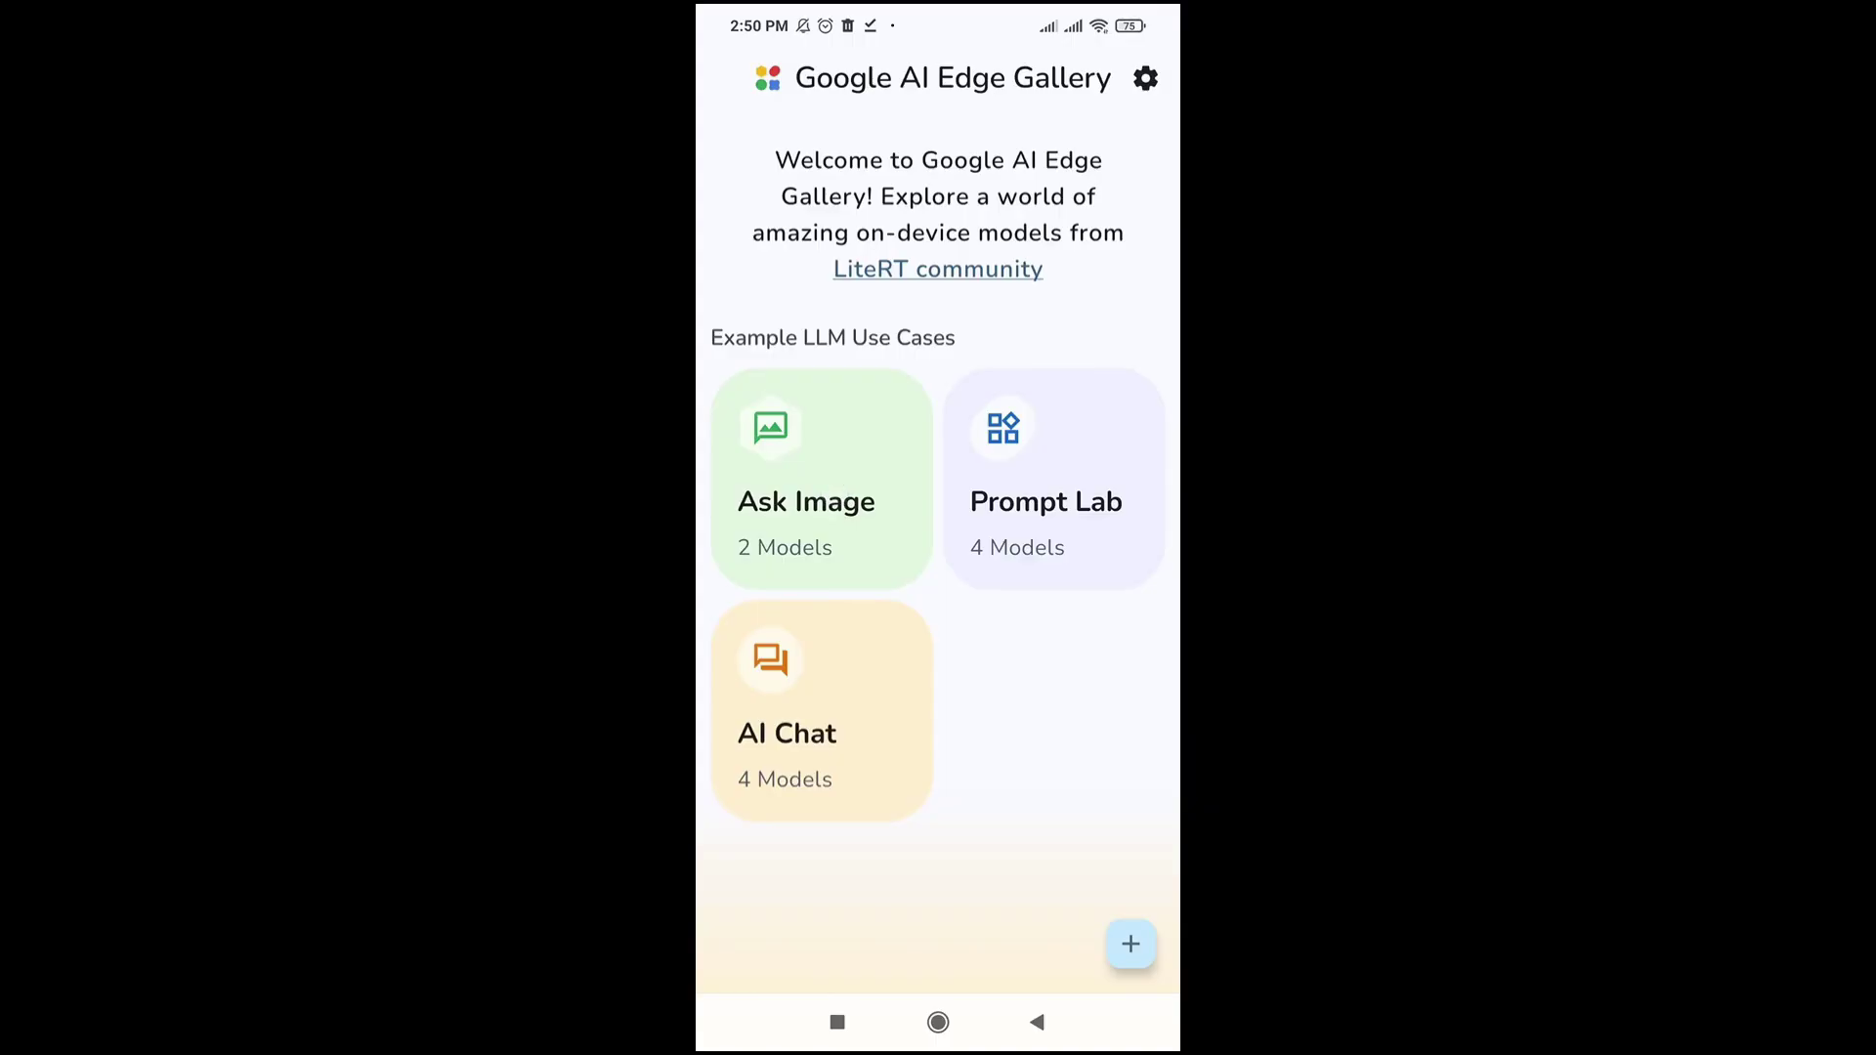
click(821, 476)
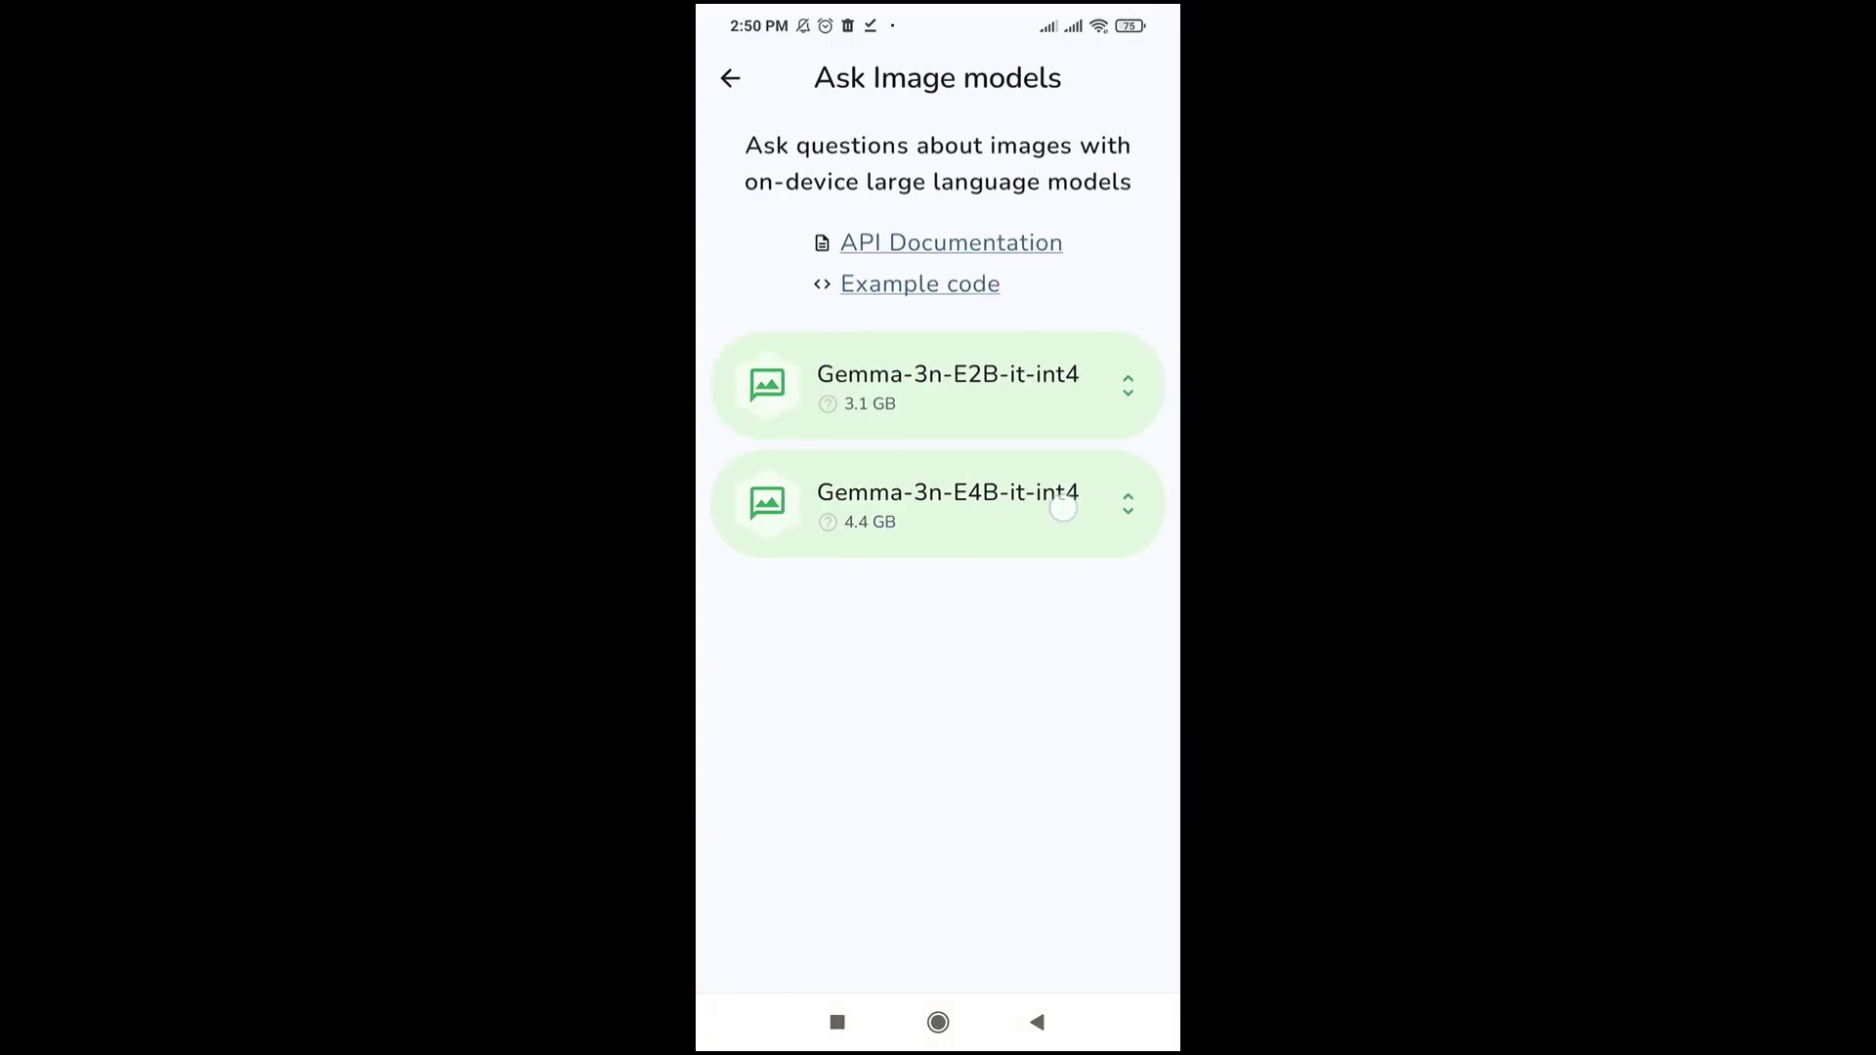
click(1028, 399)
click(731, 91)
Step: List the Prompt Lab models and expand the Gemma3-1B-IT q4 details
click(1049, 484)
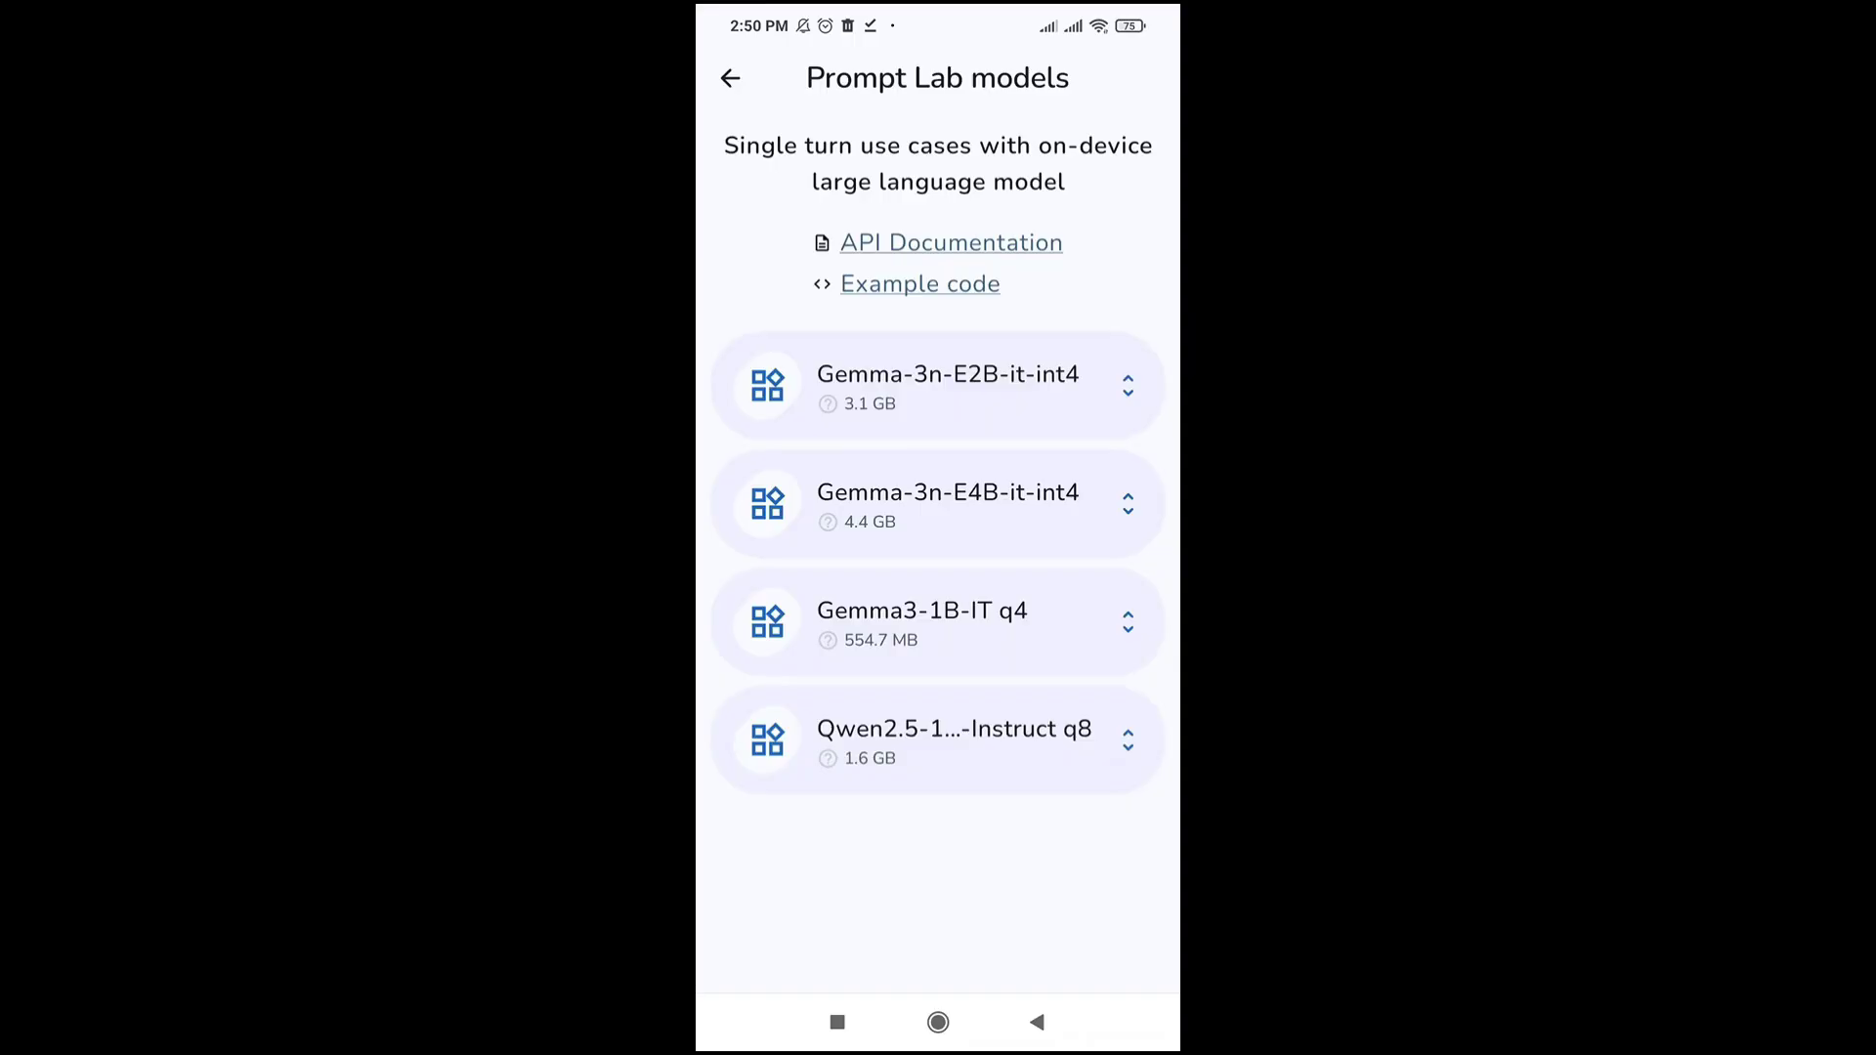
click(971, 634)
click(953, 618)
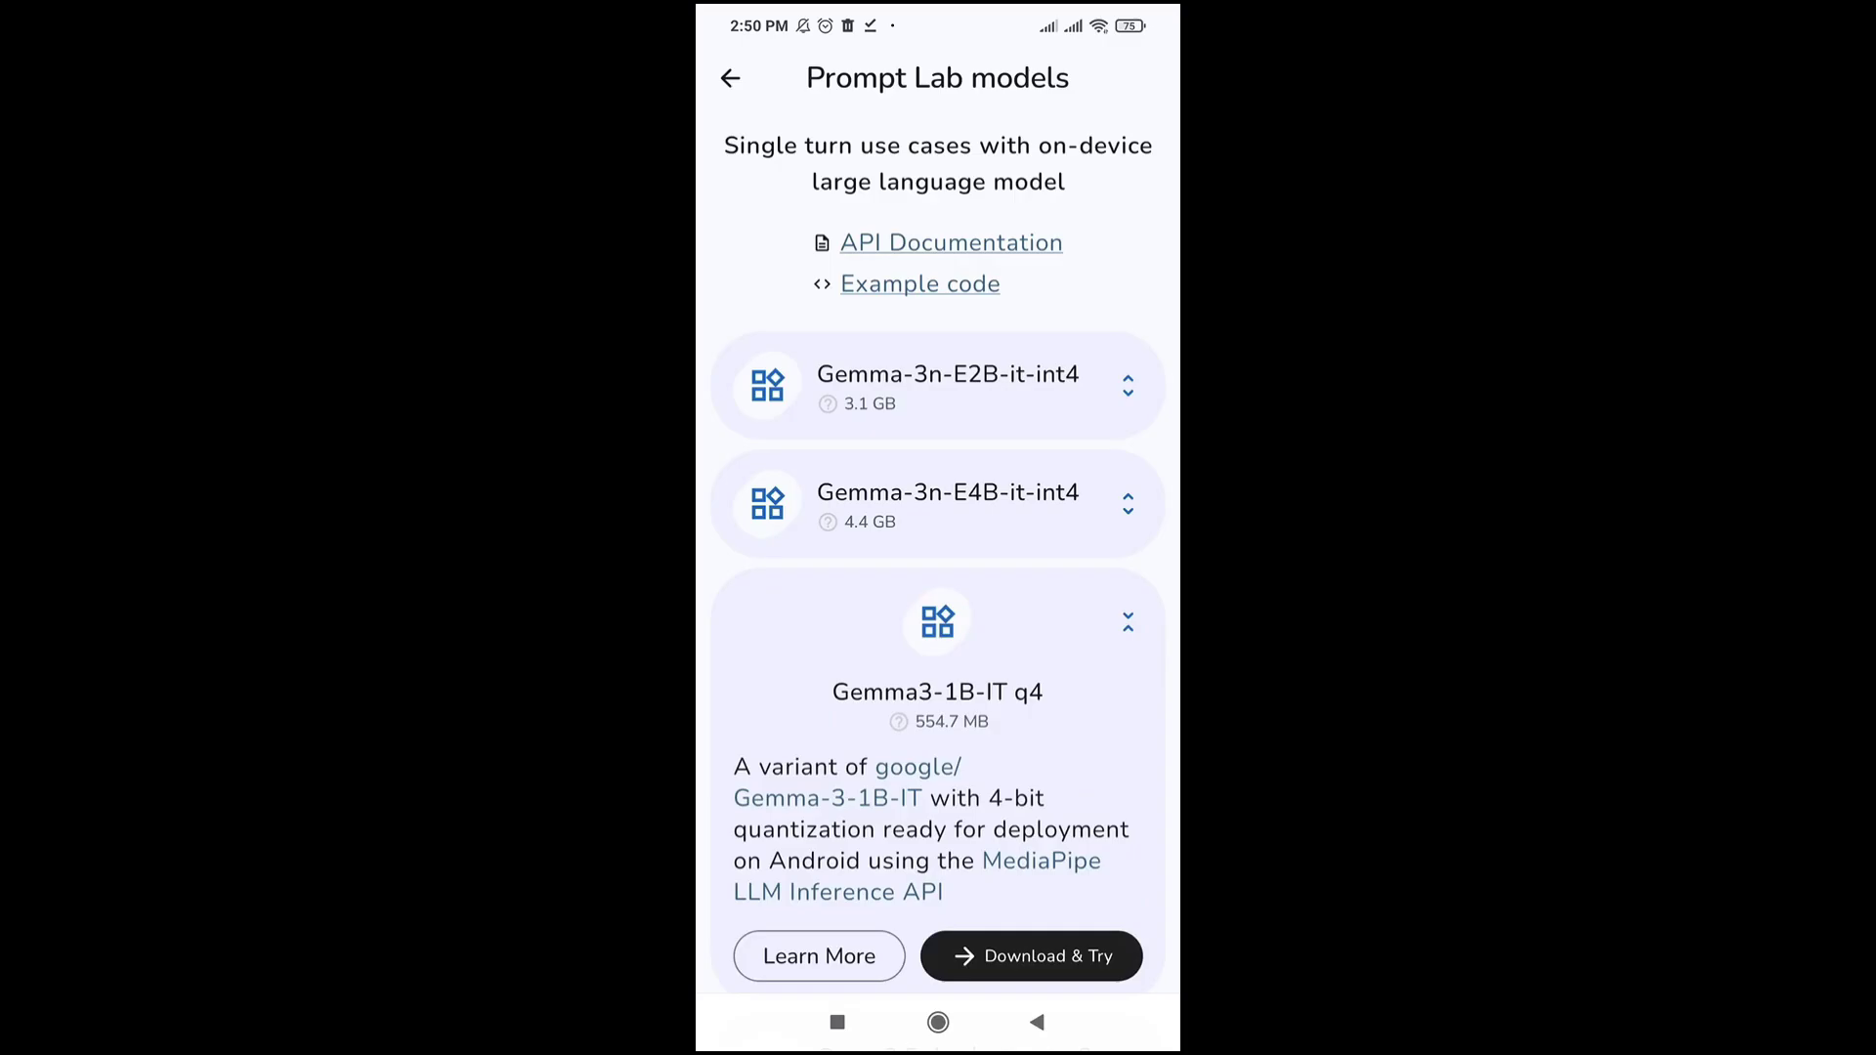
drag(1039, 961, 1040, 942)
Step: Start the Gemma3-1B-IT q4 download and sign in to Hugging Face with the saved account
click(1031, 938)
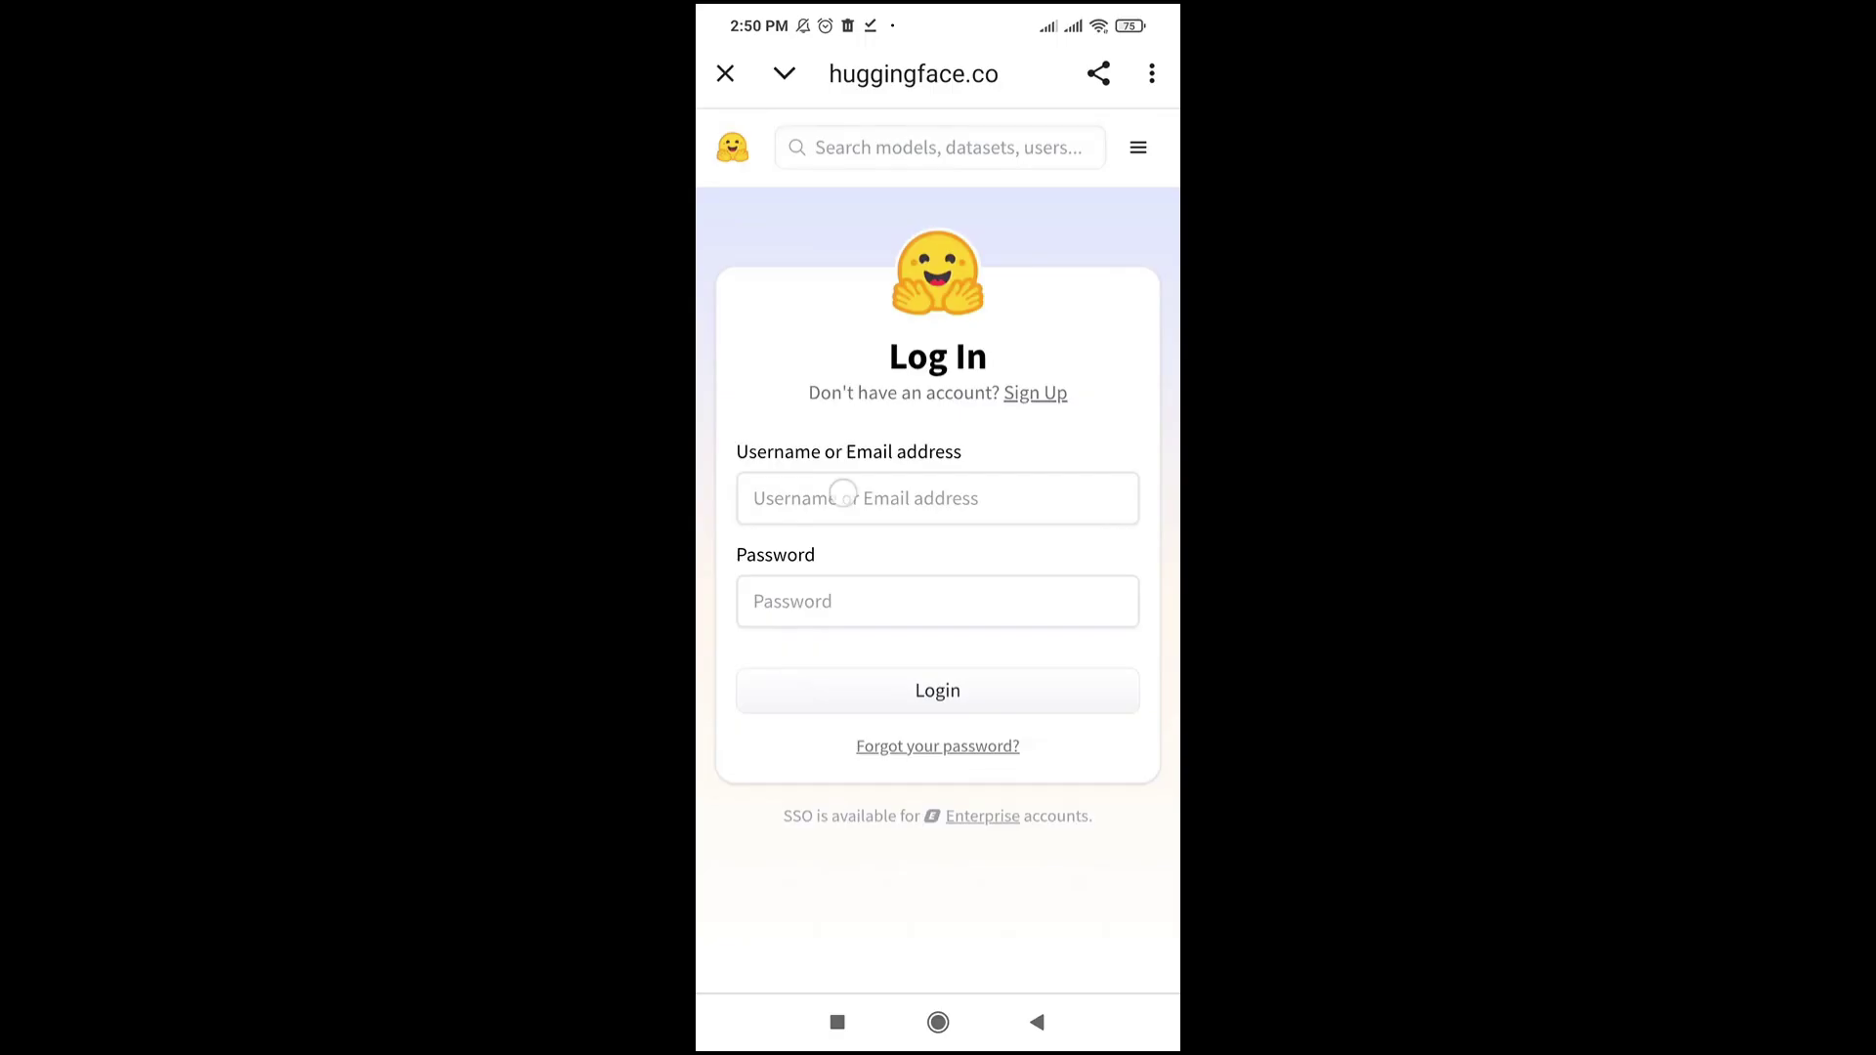
click(843, 496)
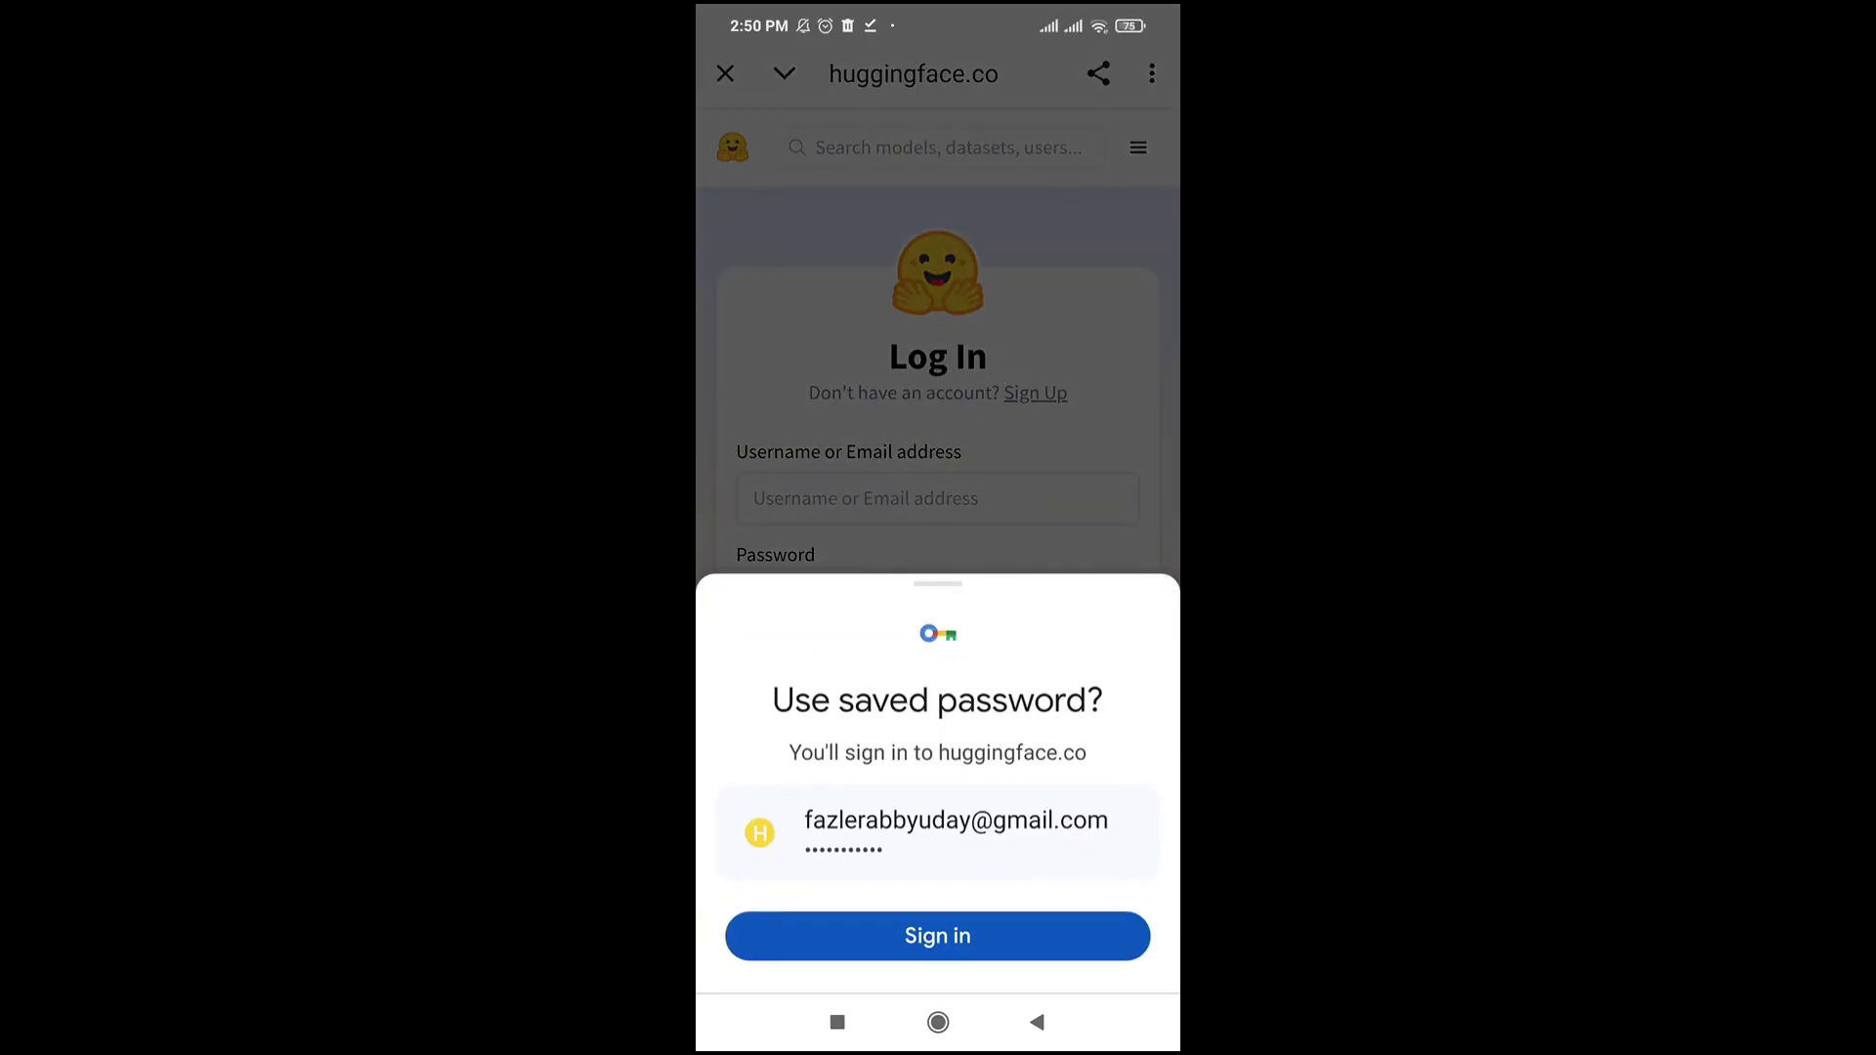
click(983, 938)
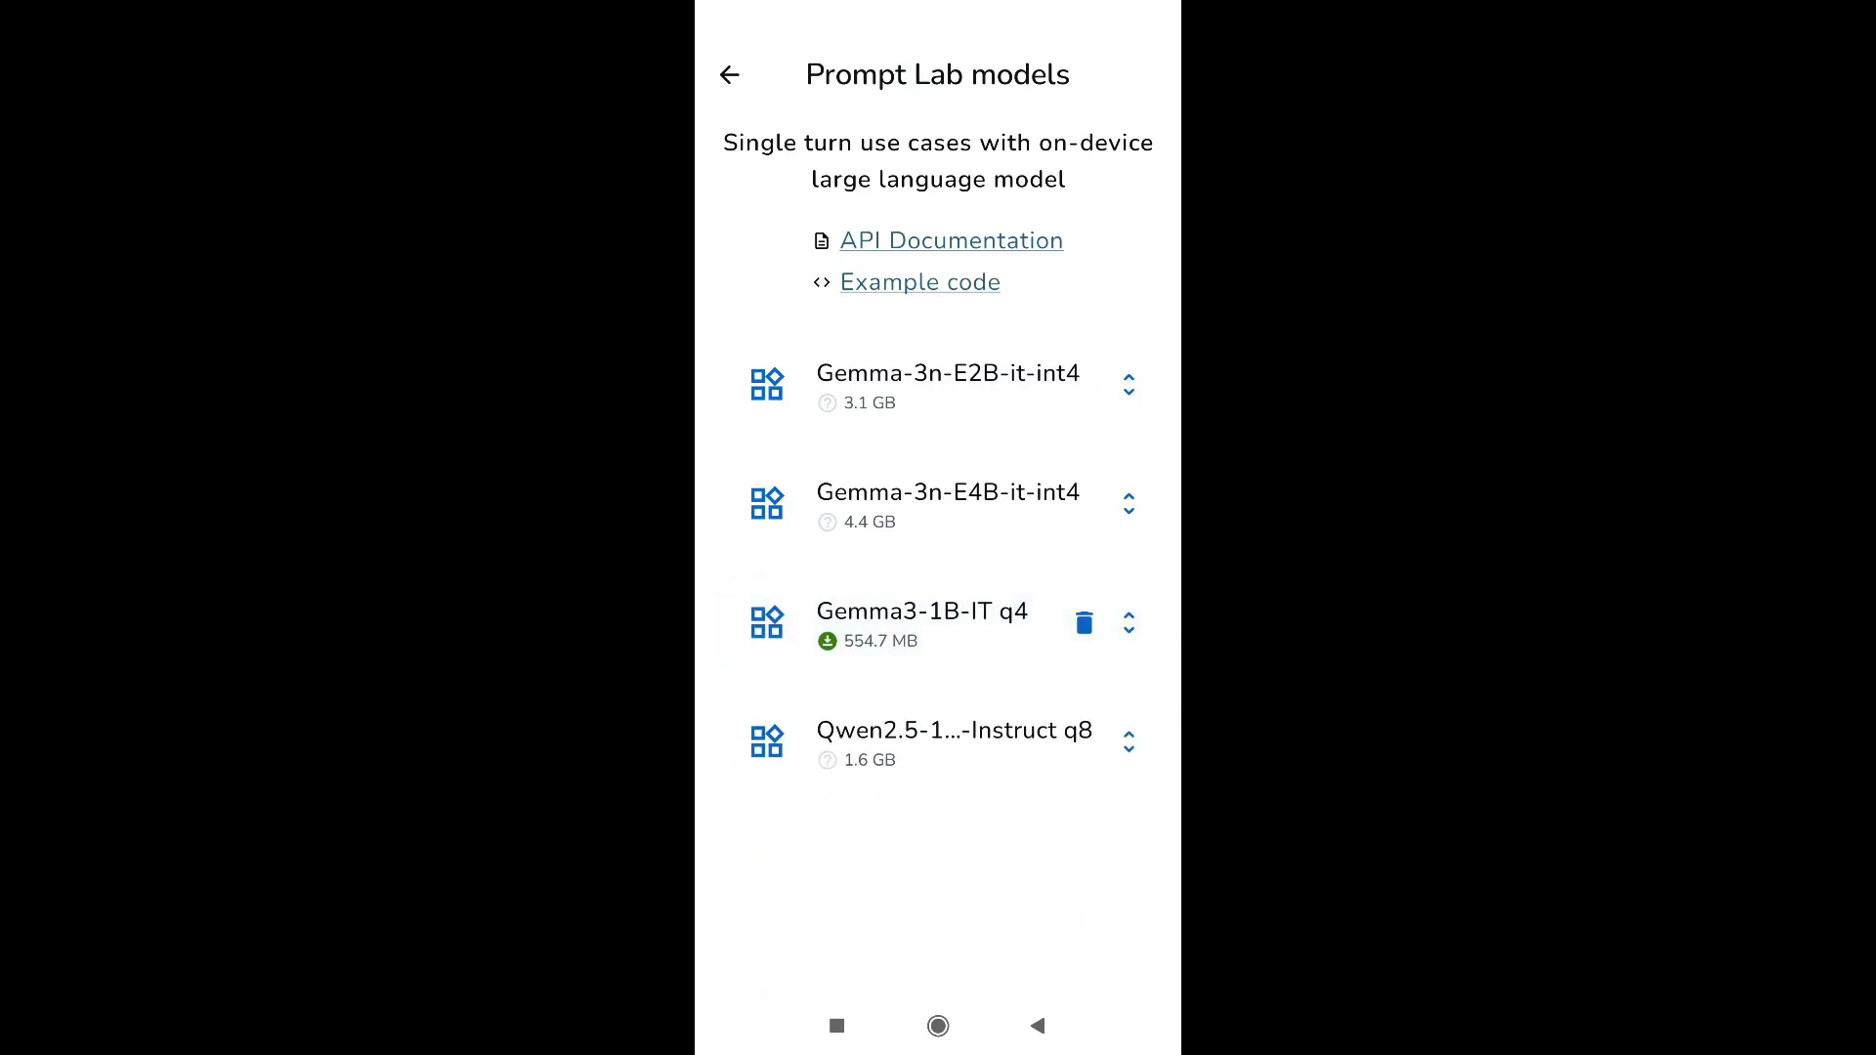
Step: Start Prompt Lab with Gemma3-1B-IT q4 and enter the prompt 'Hi'
click(922, 623)
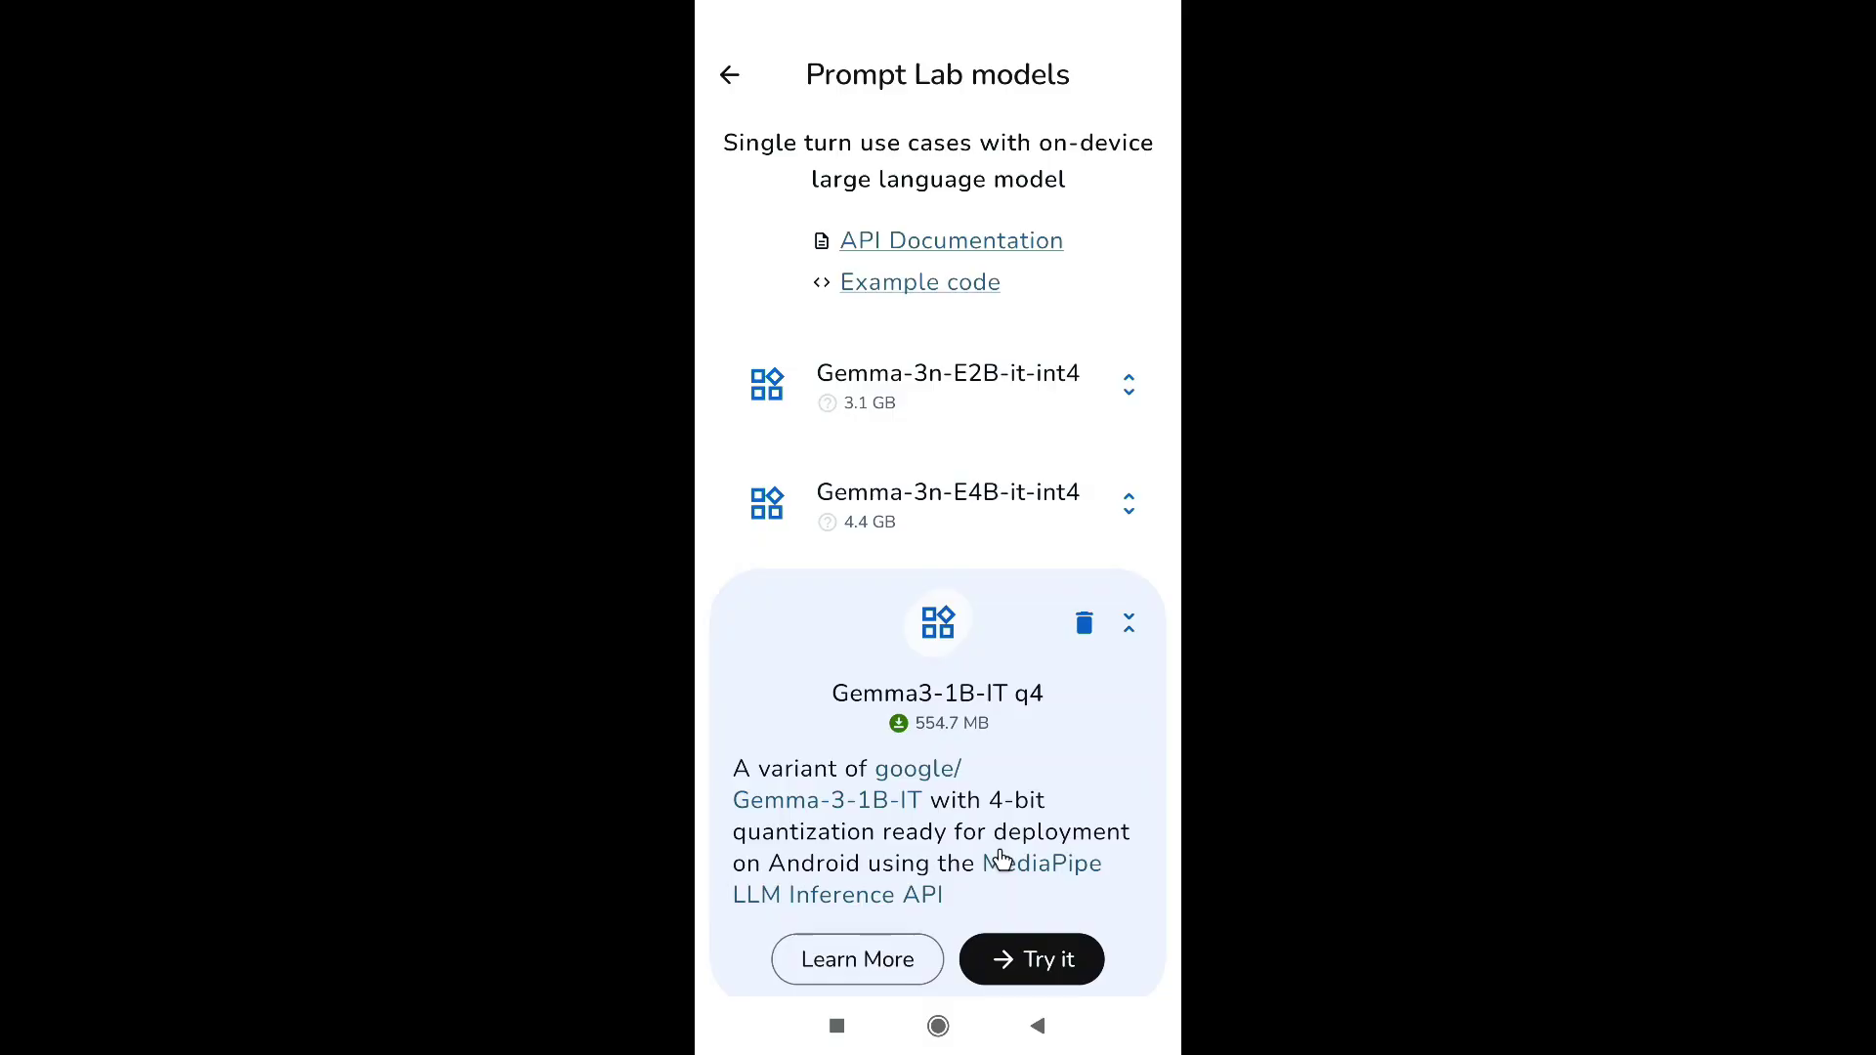
click(1031, 962)
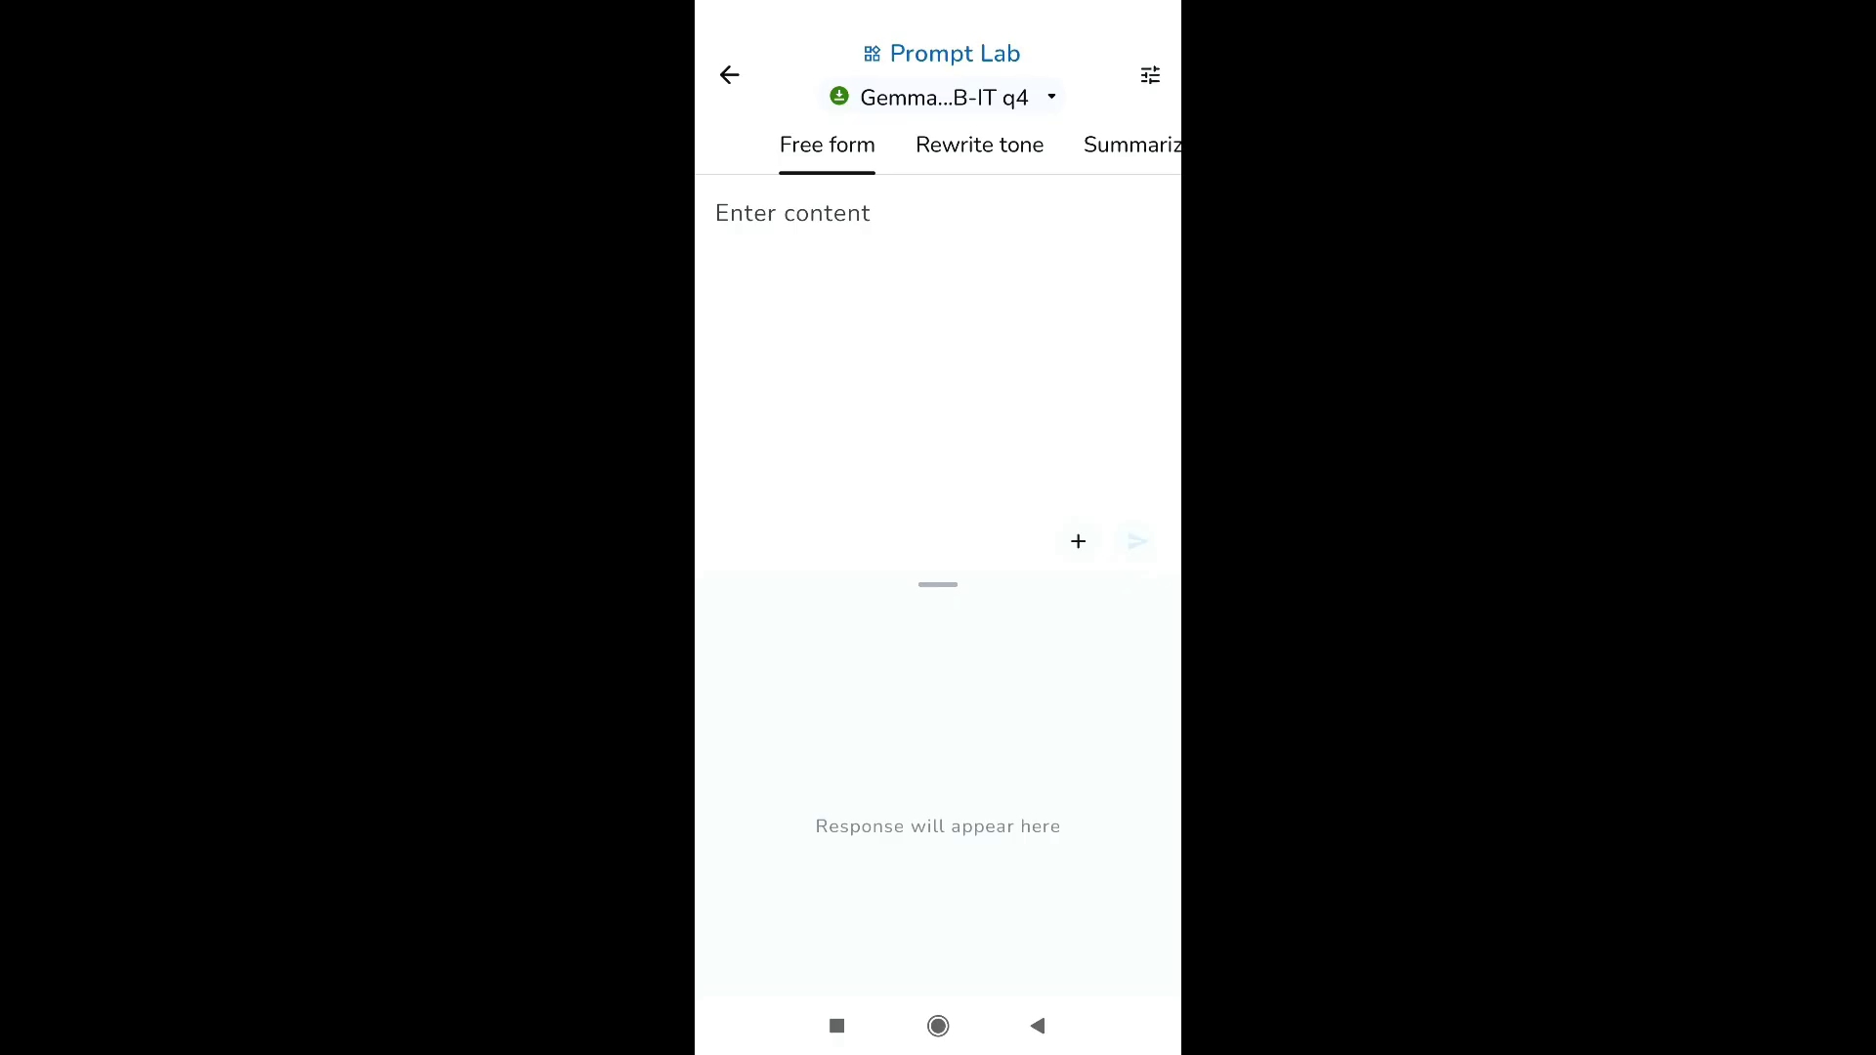
click(792, 212)
text(Hi)
click(1137, 540)
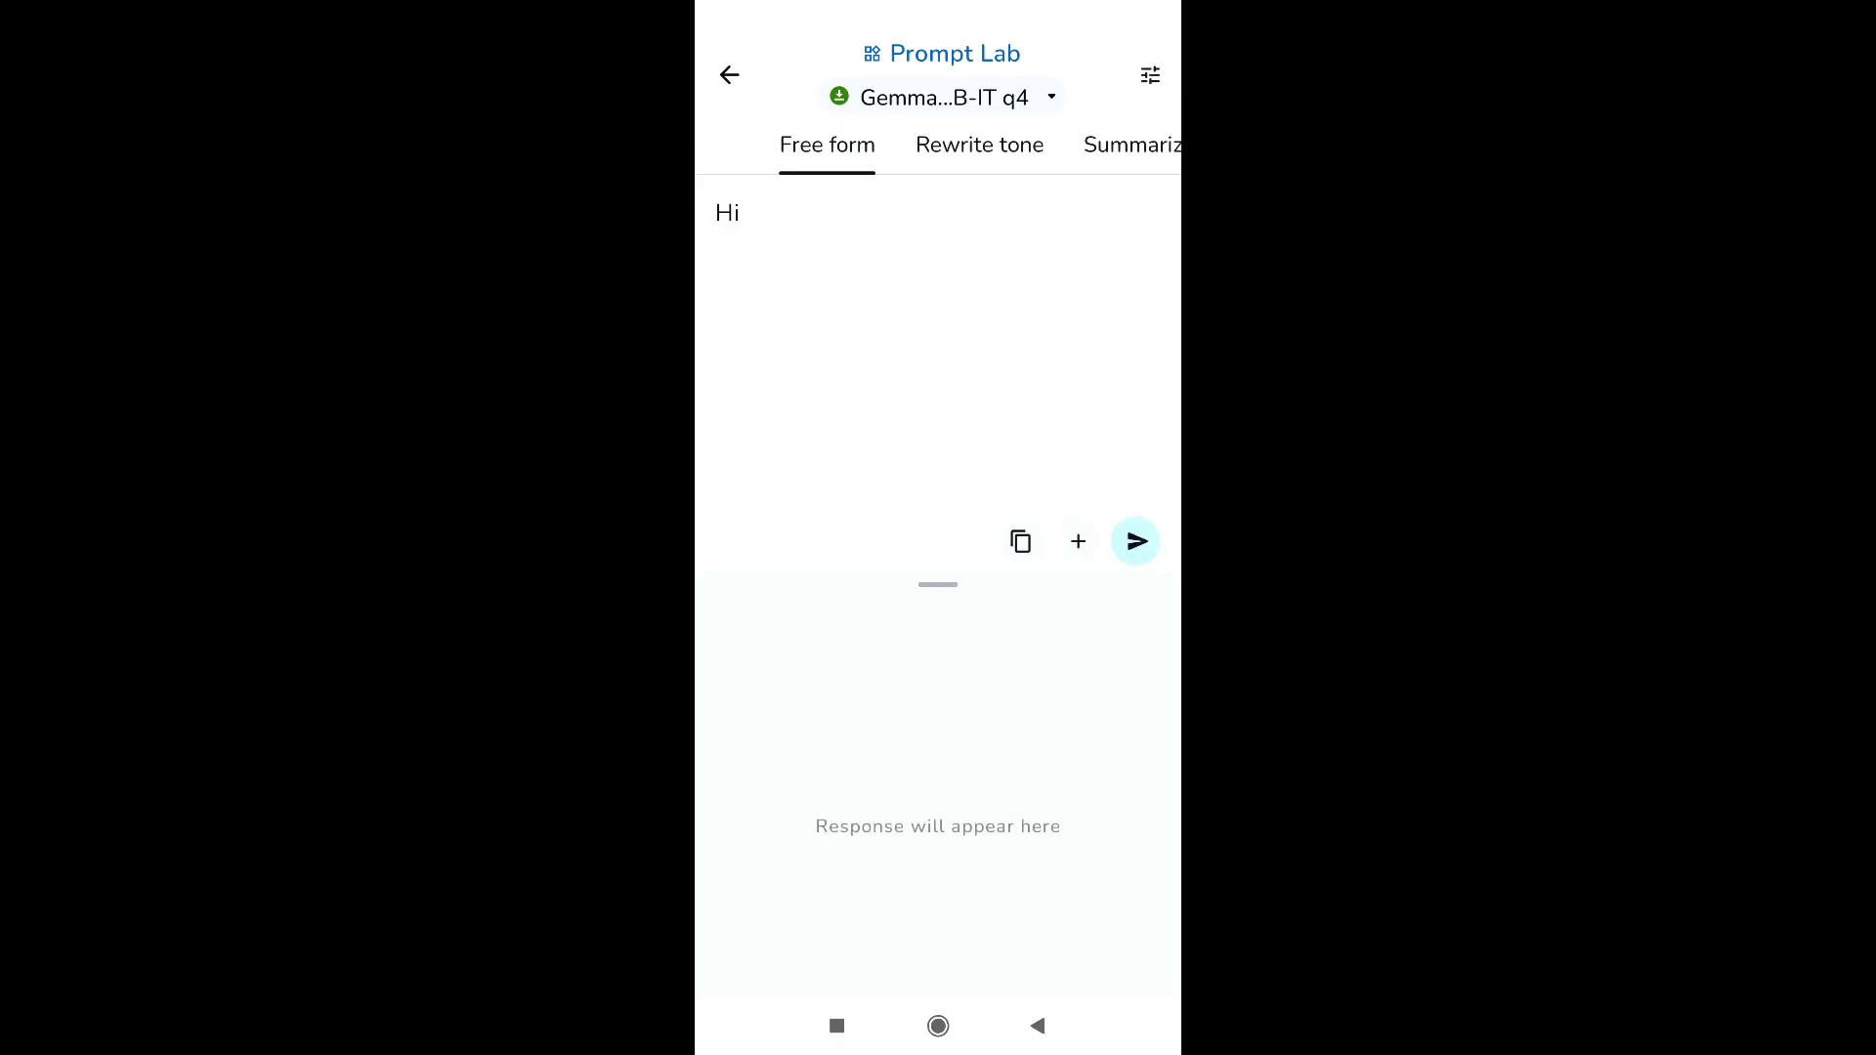
Step: Switch the Gemma3-1B-IT accelerator from GPU to CPU and confirm it in Model configs
click(1152, 74)
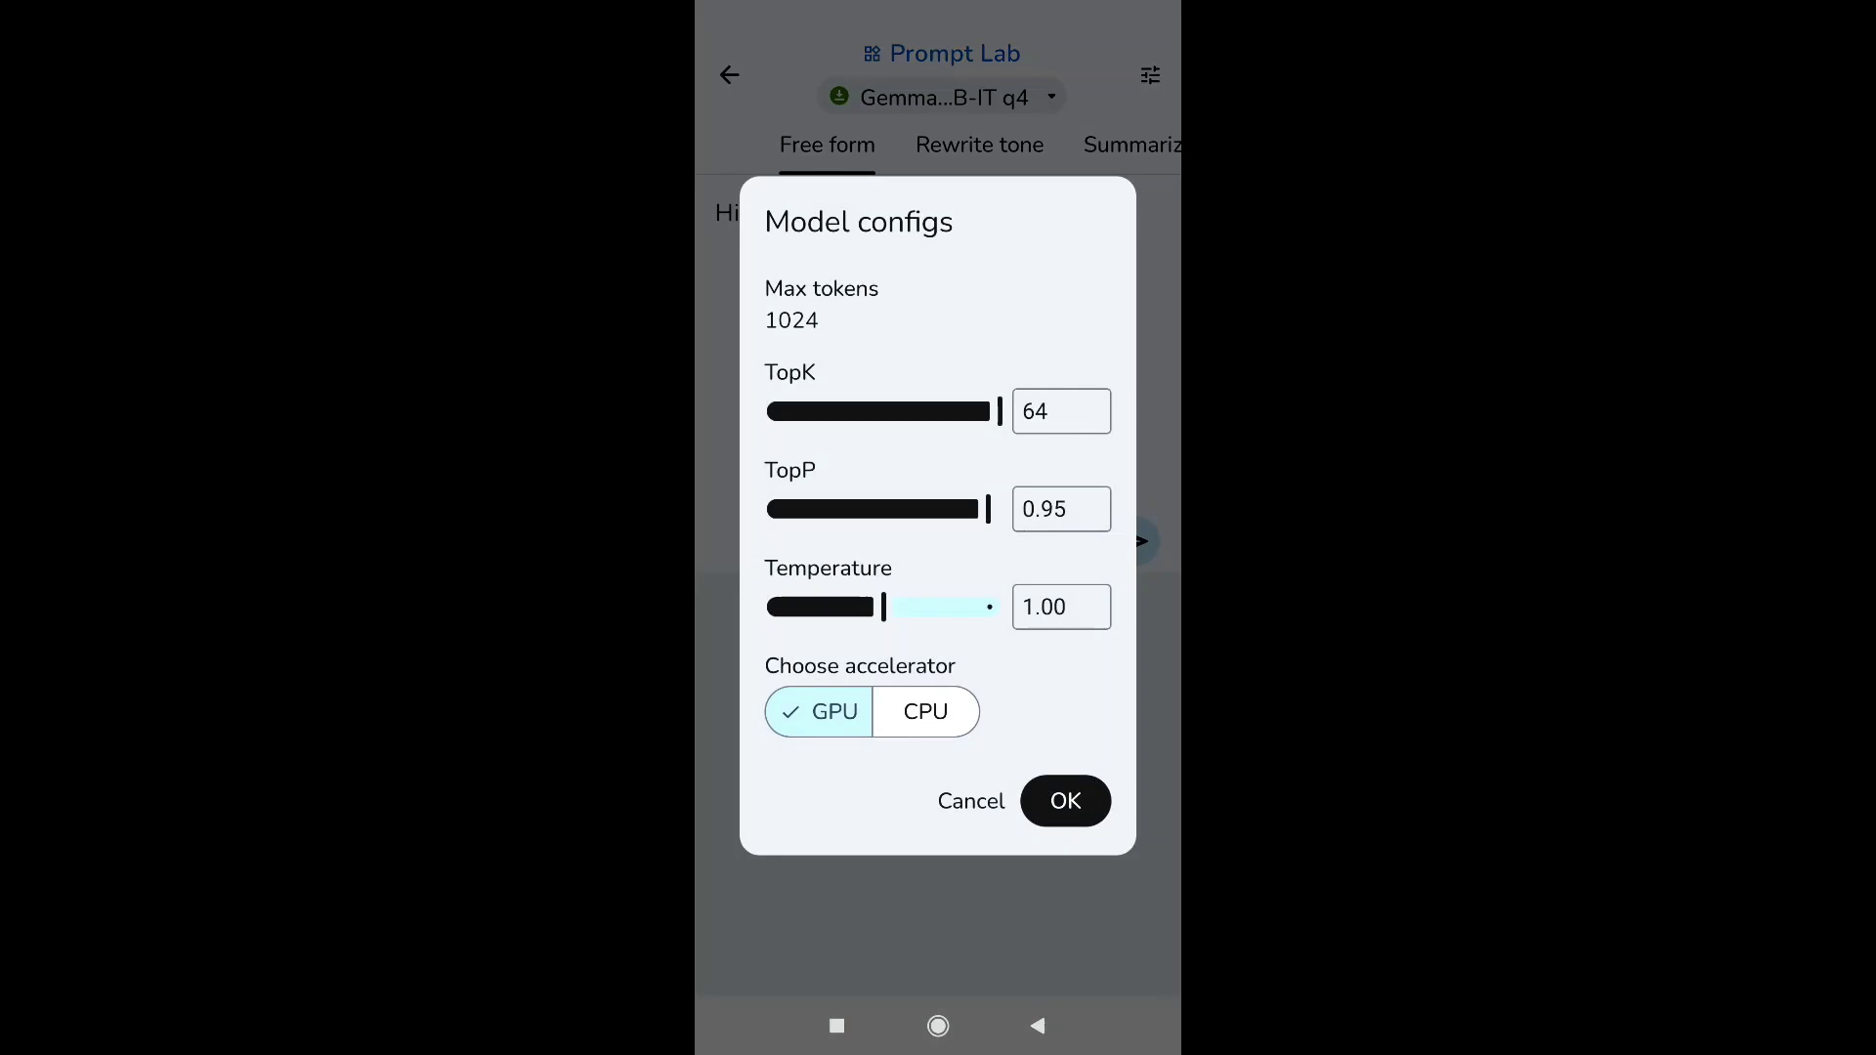
click(925, 710)
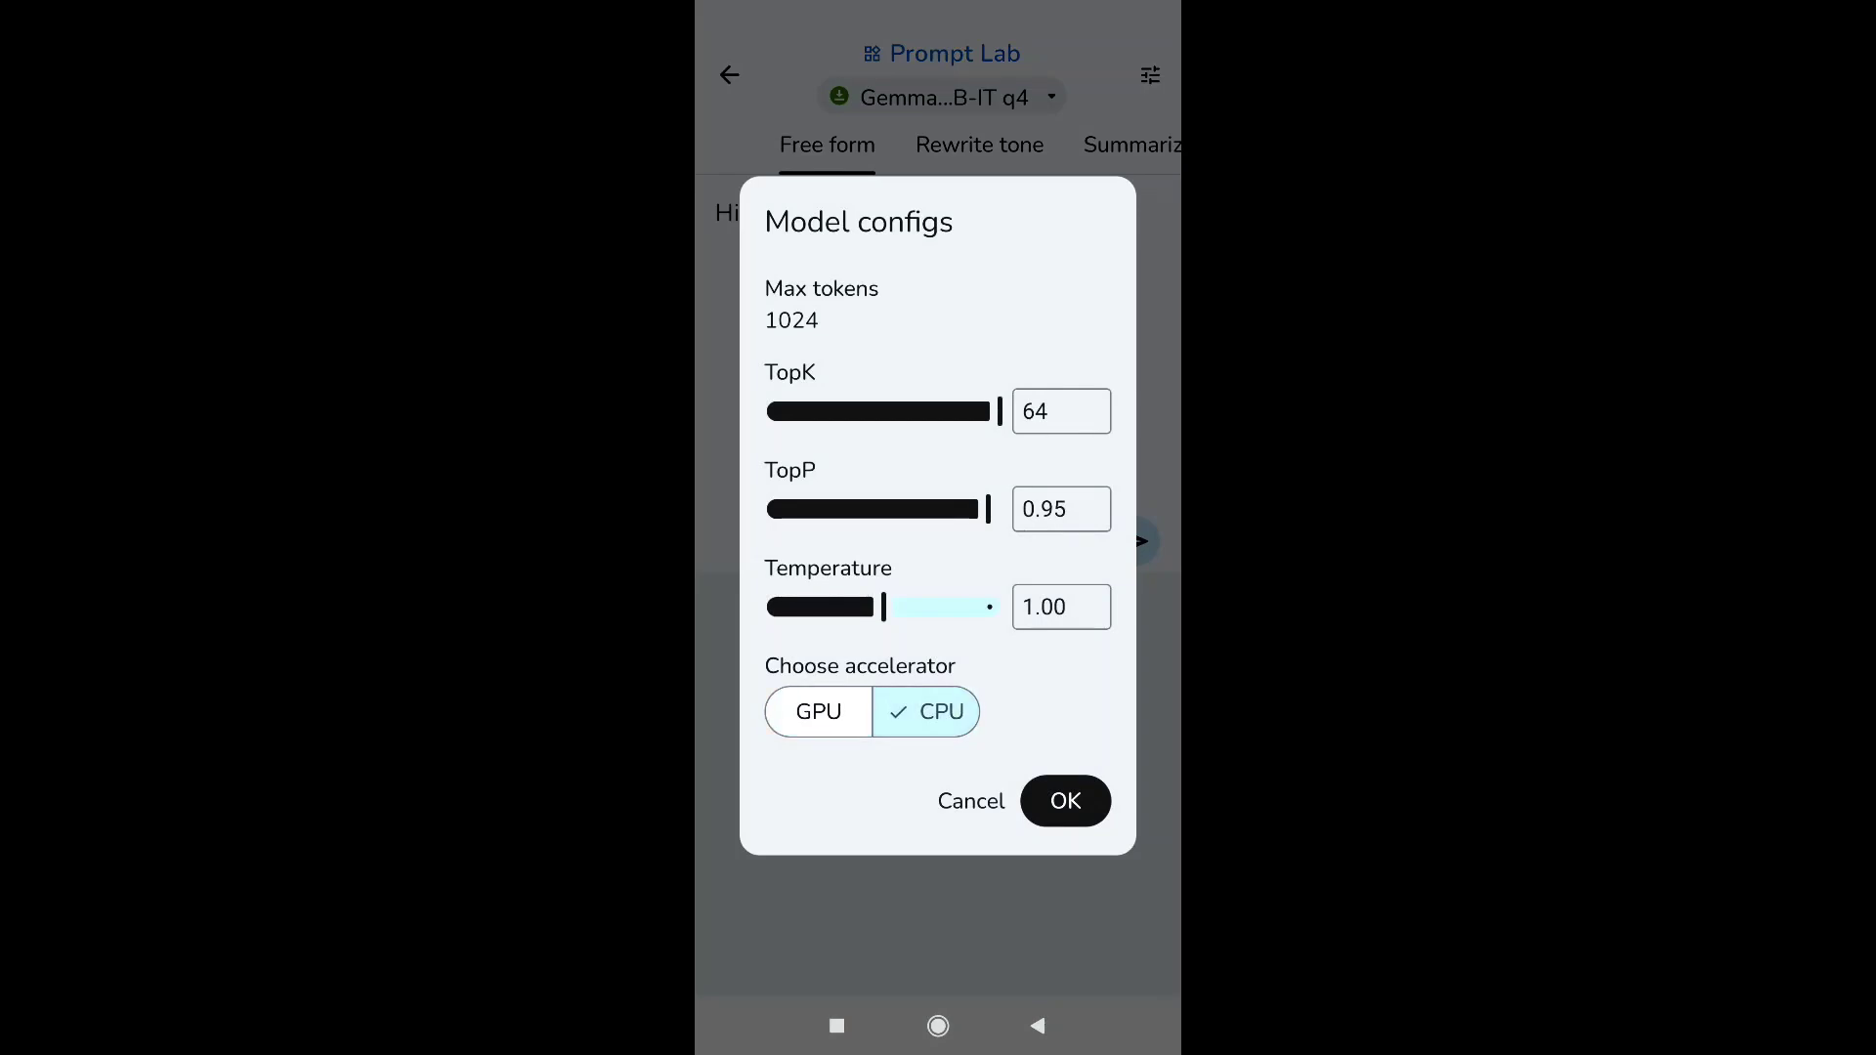
click(1066, 800)
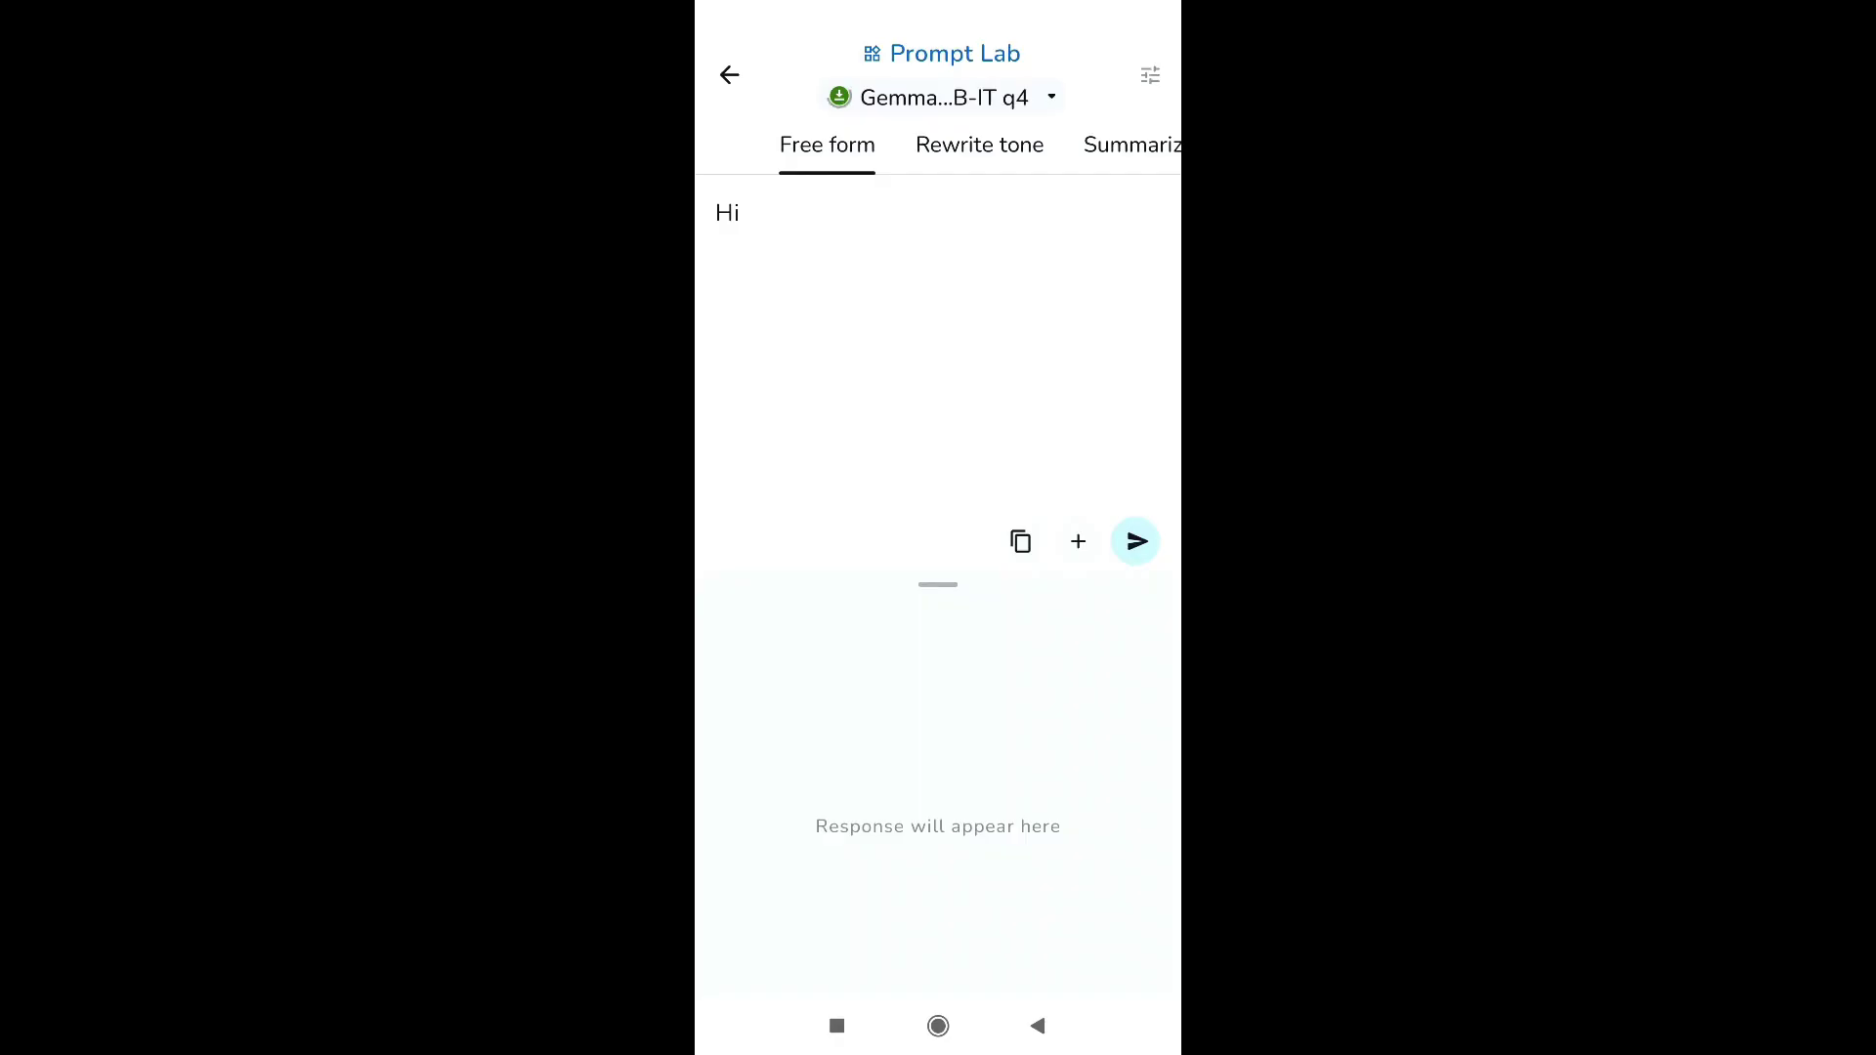
click(1150, 75)
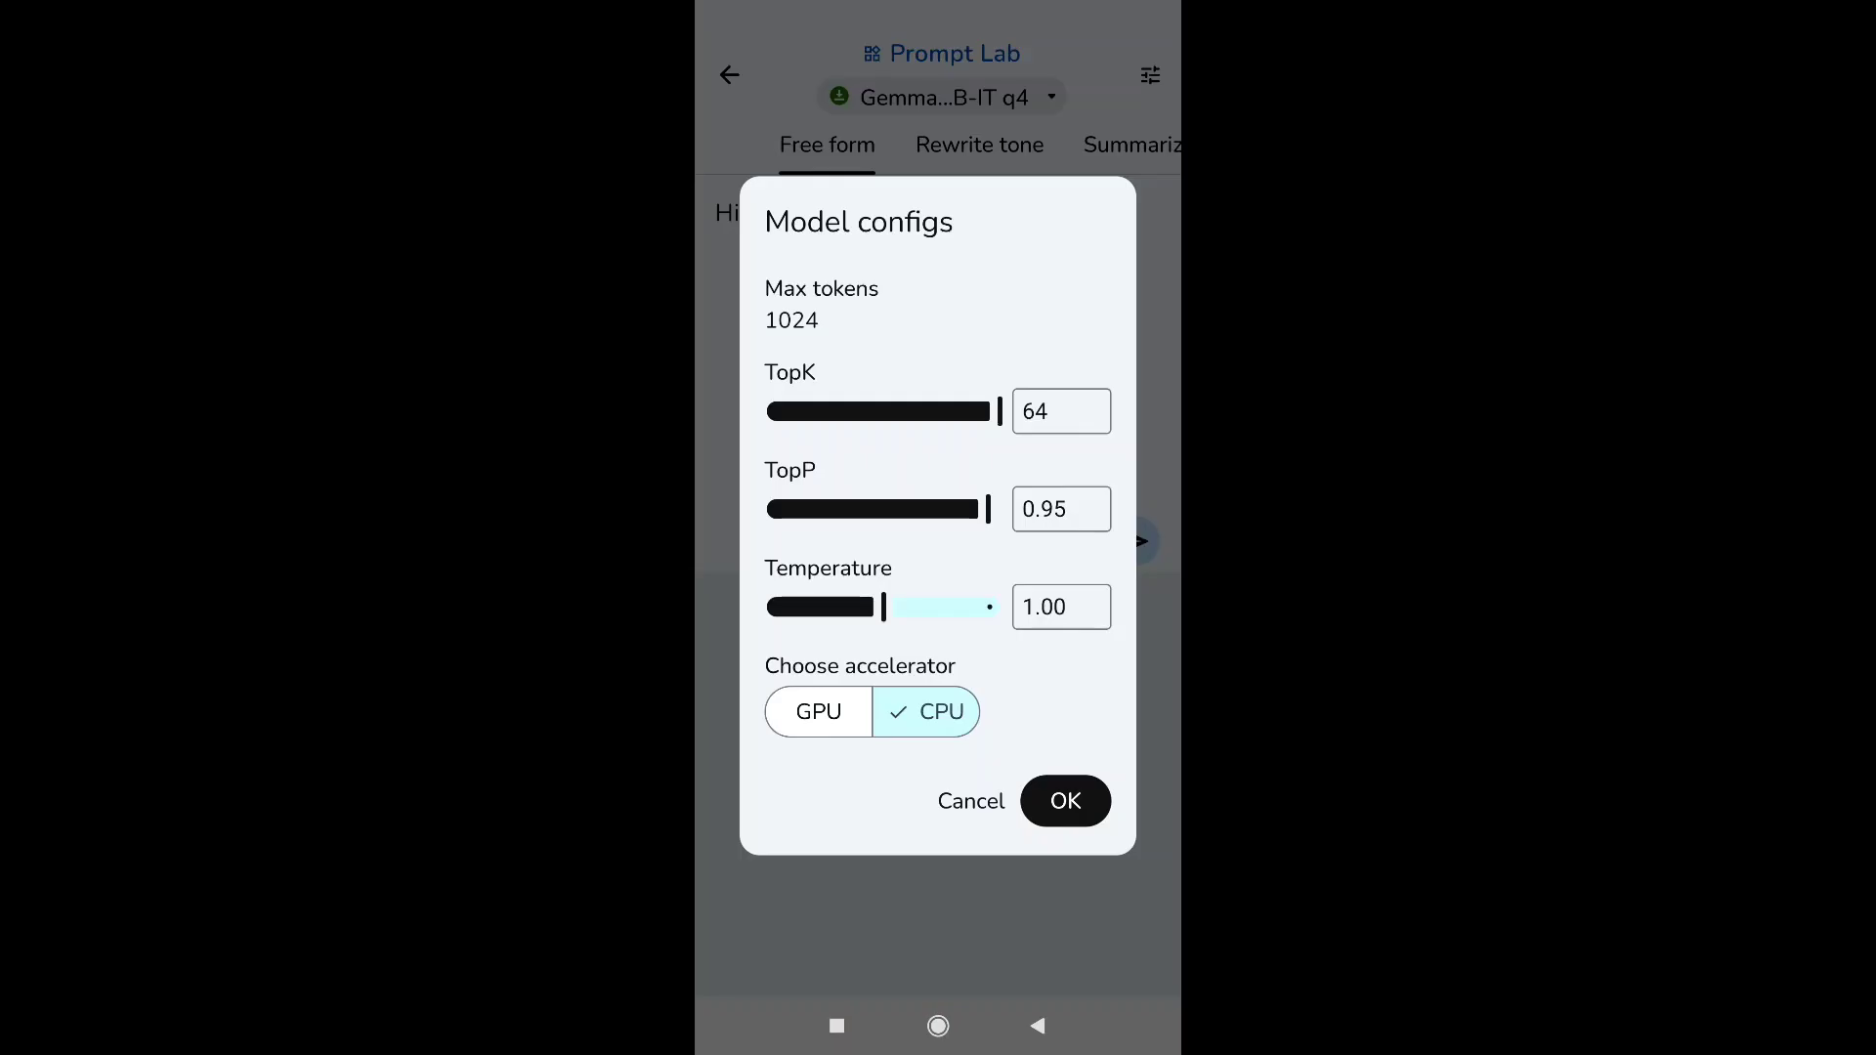
click(1066, 801)
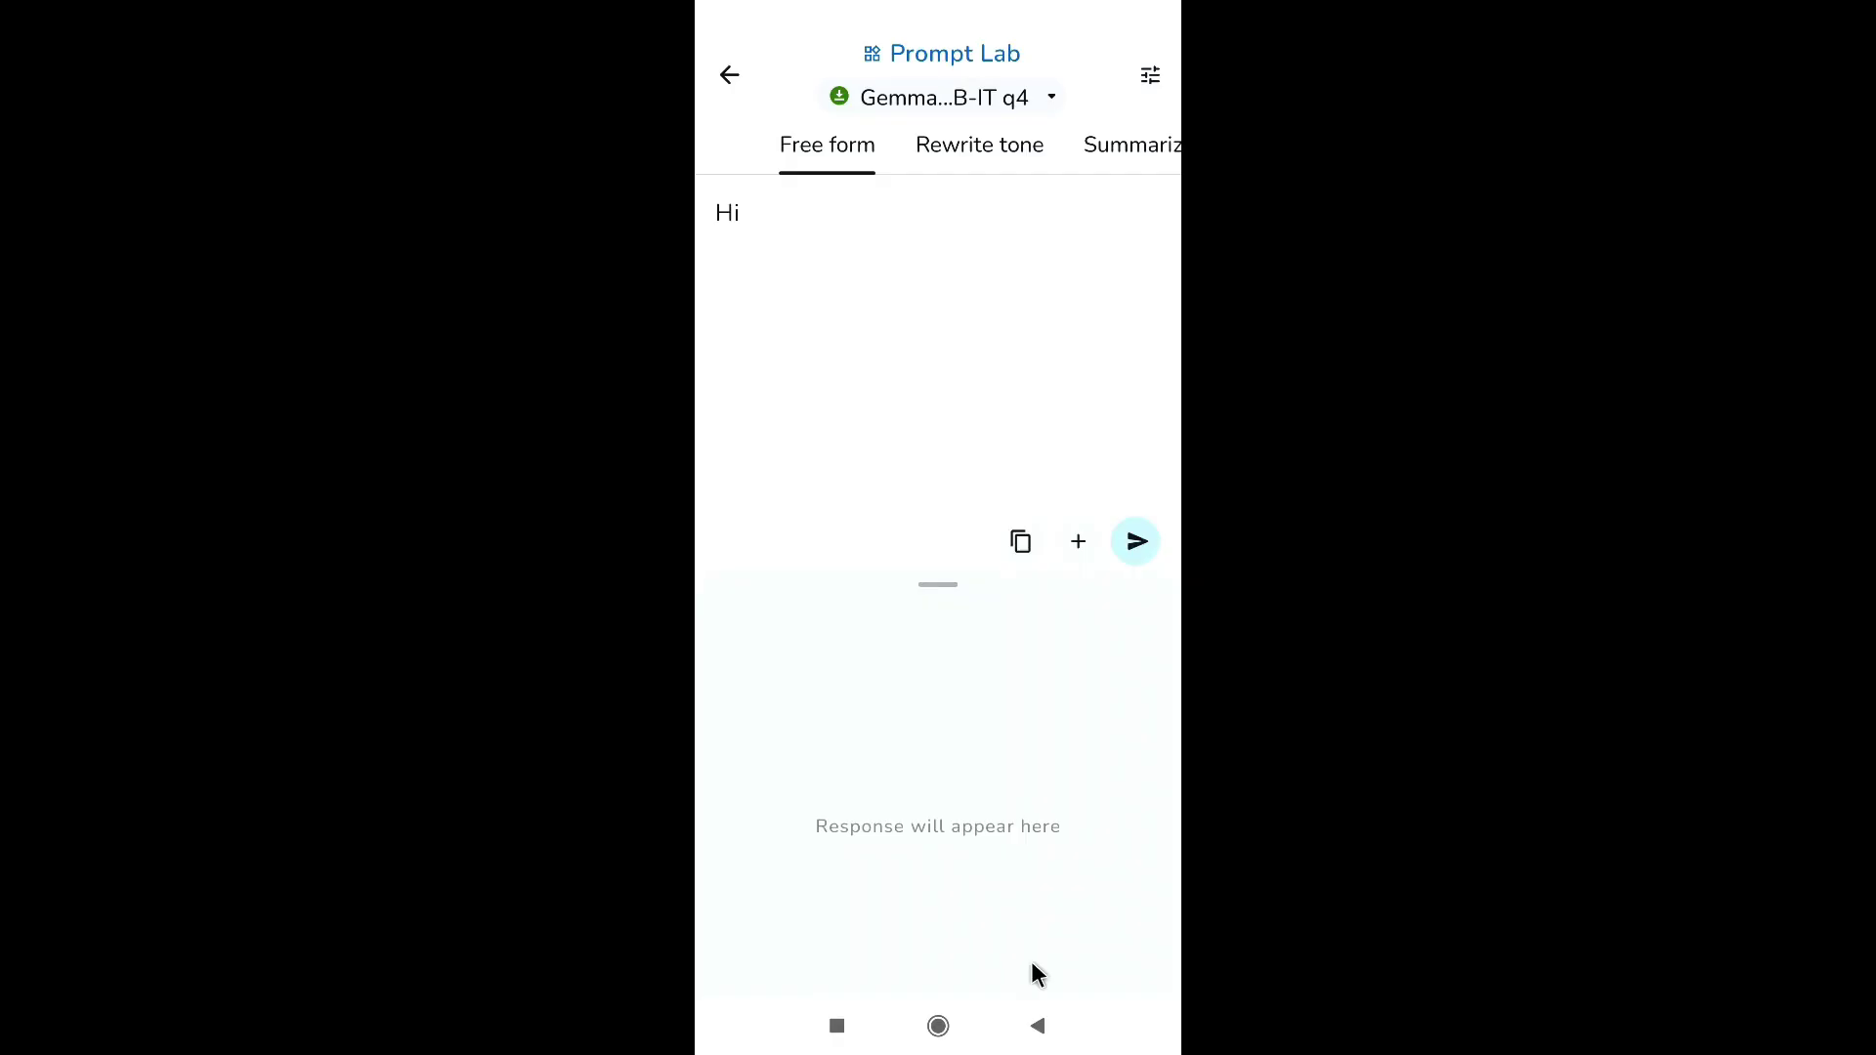
Step: Send 'Hi', check the model list without switching, and wait for the CPU reply
click(742, 220)
click(1137, 542)
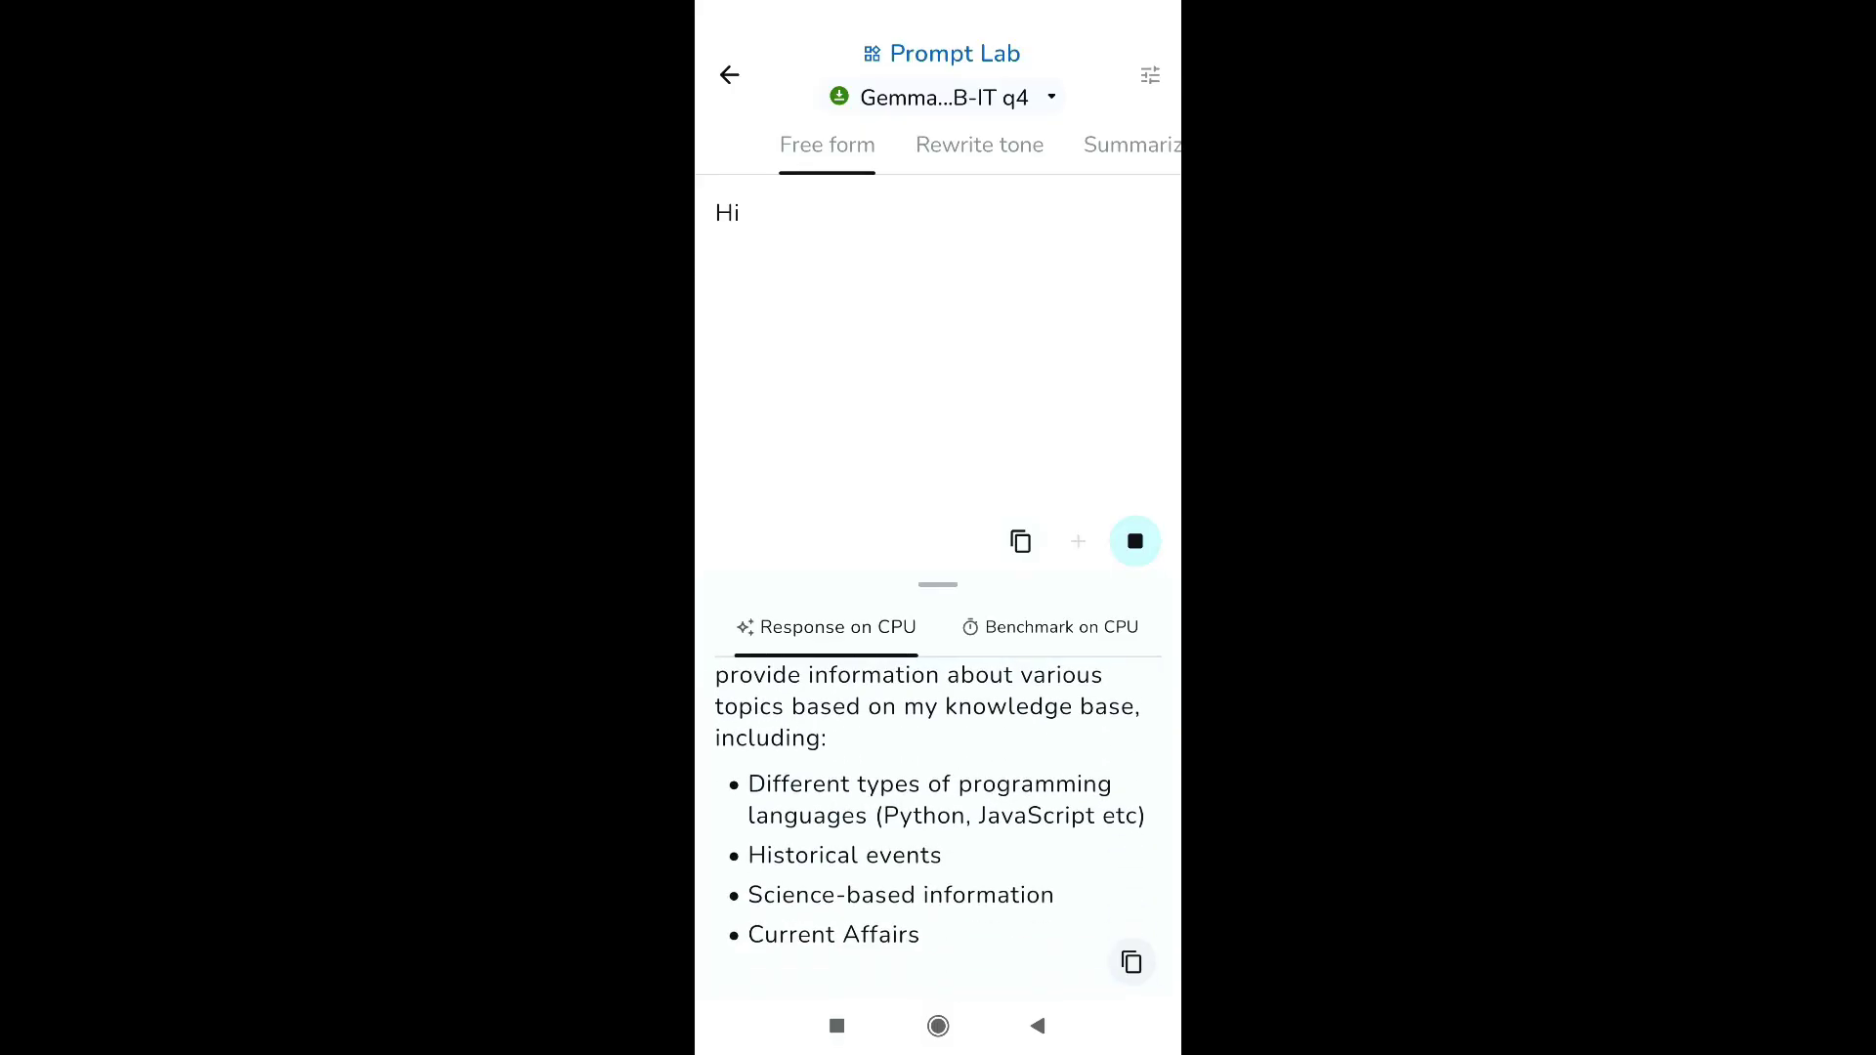
click(946, 97)
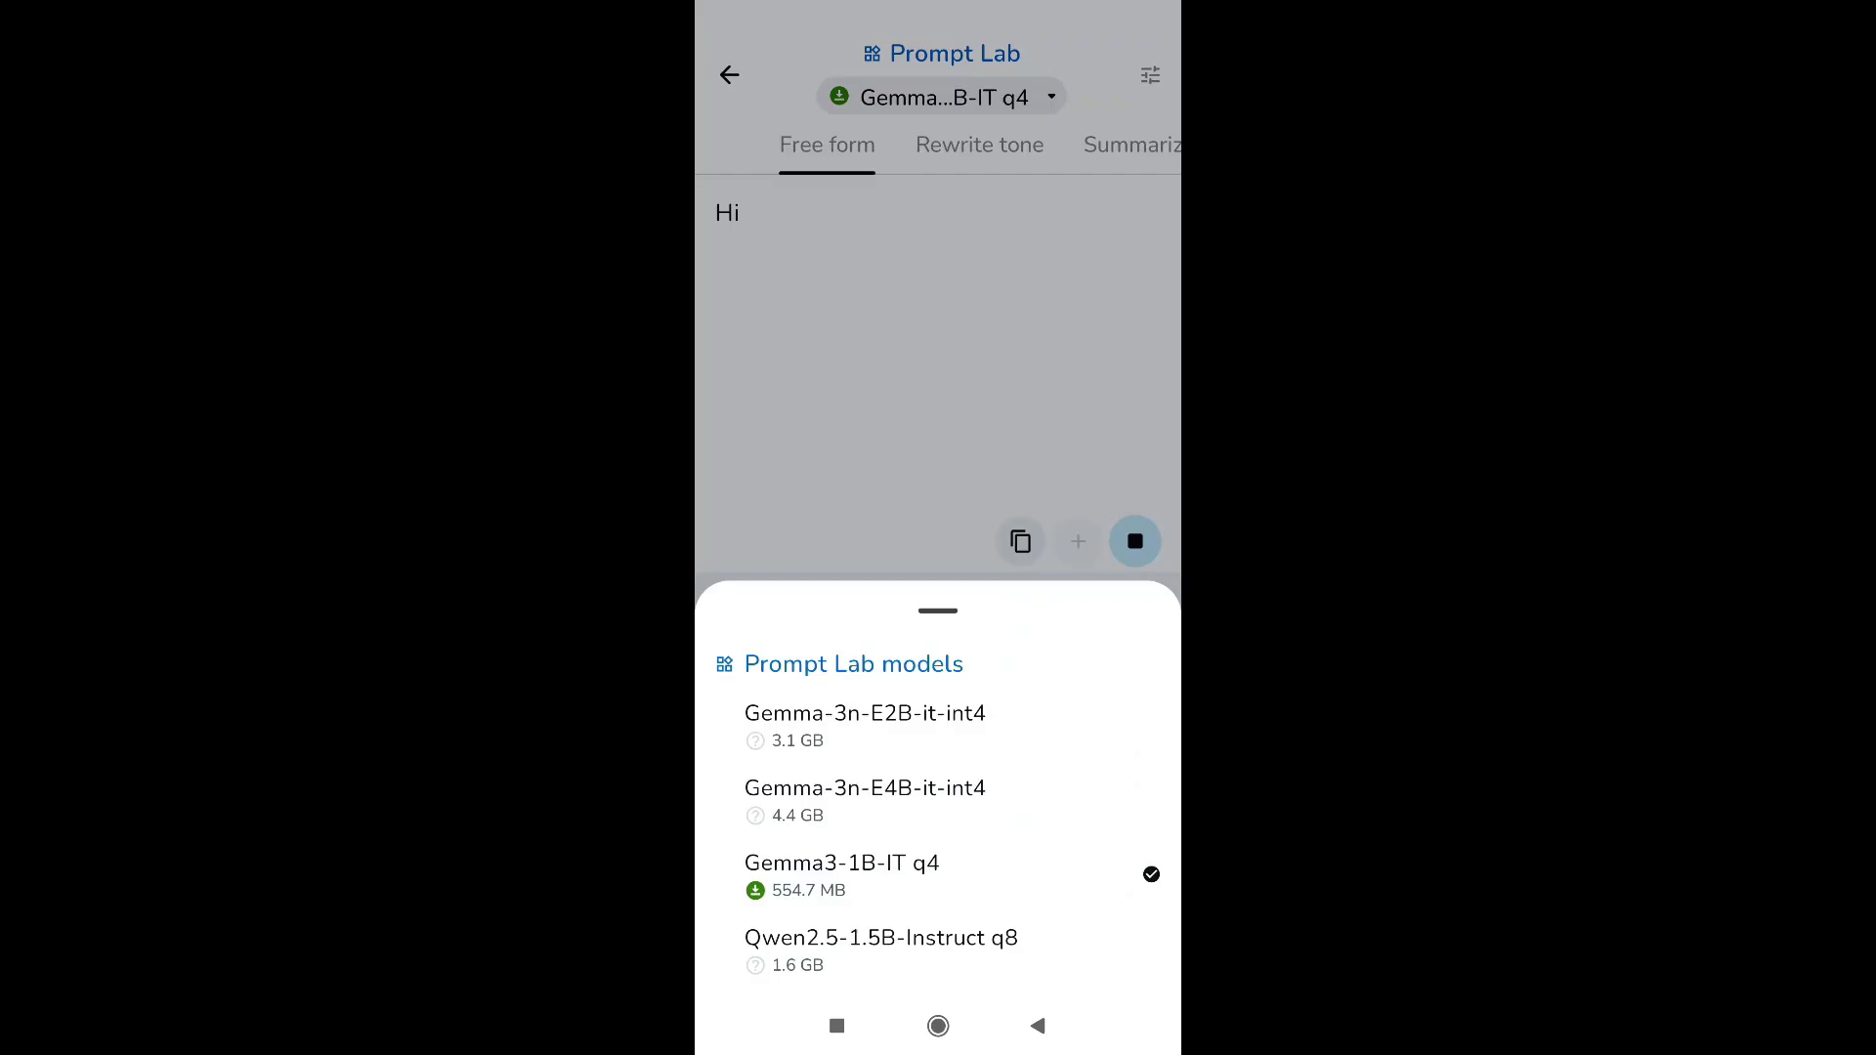
key(Escape)
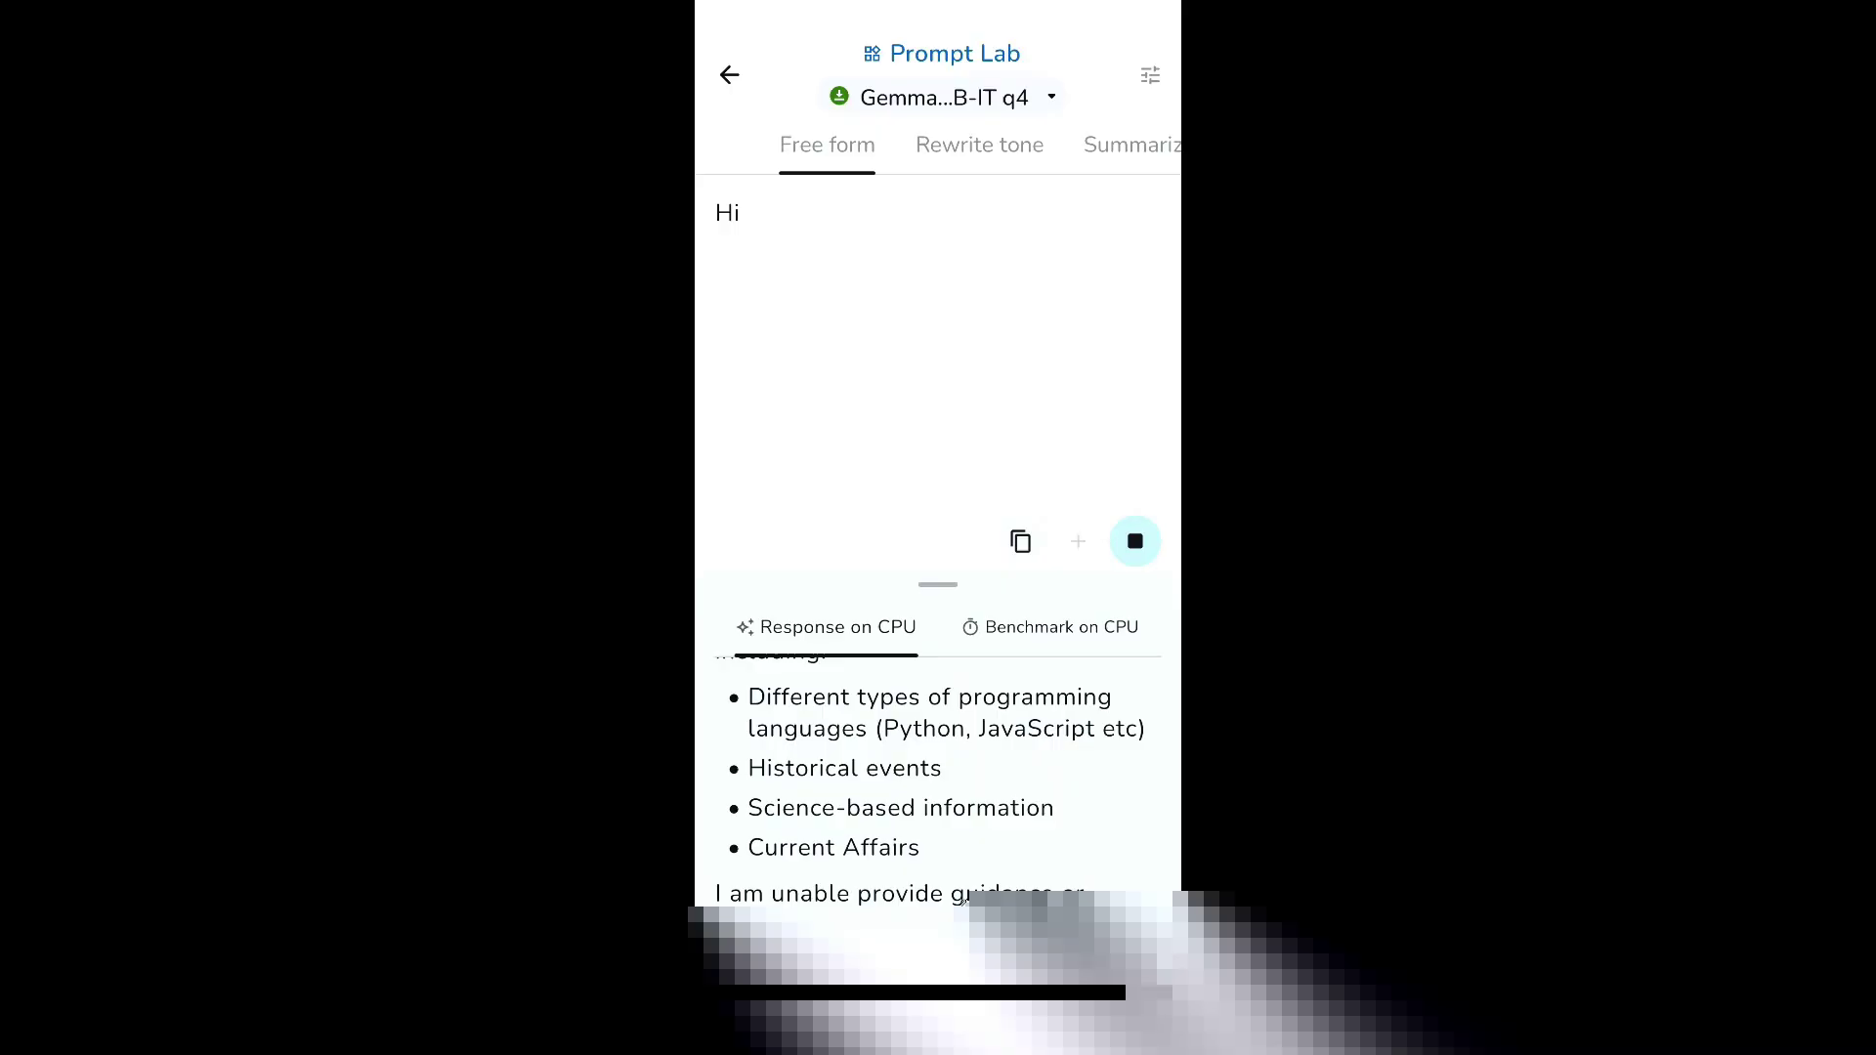
click(1050, 626)
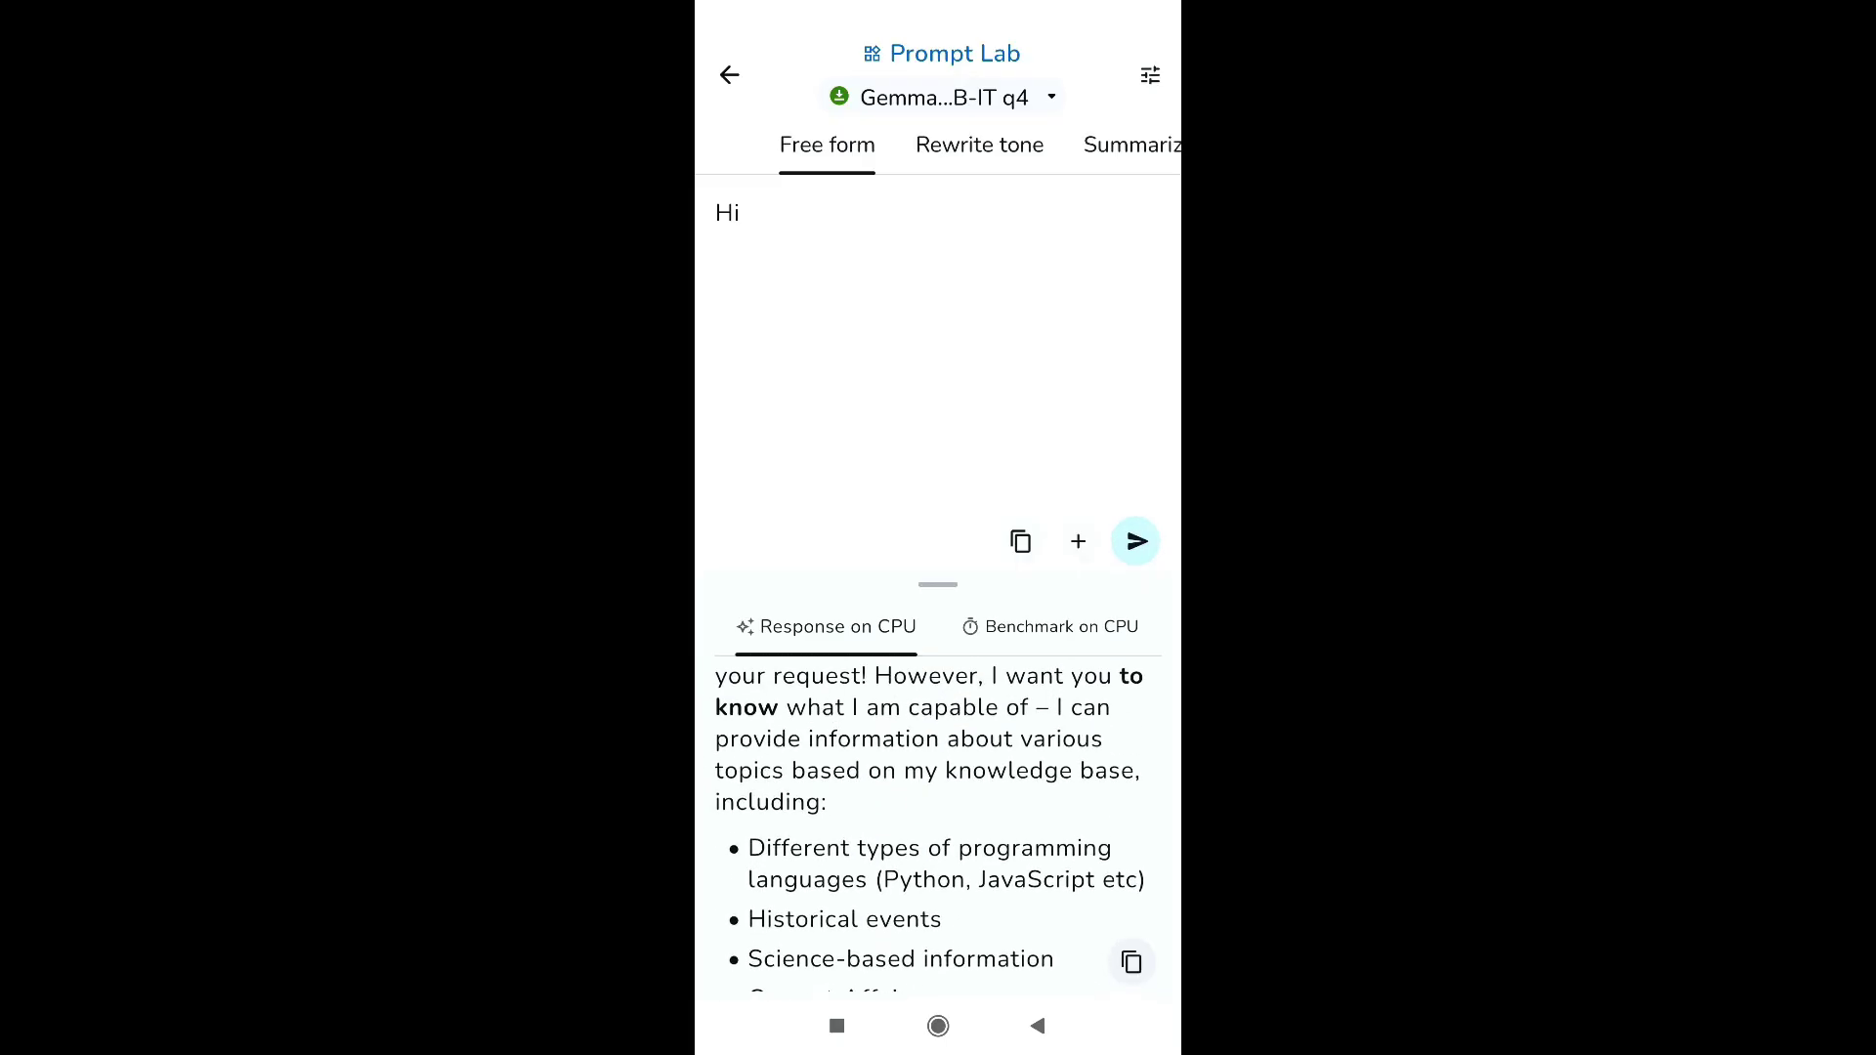
scroll(937, 821, down, 3)
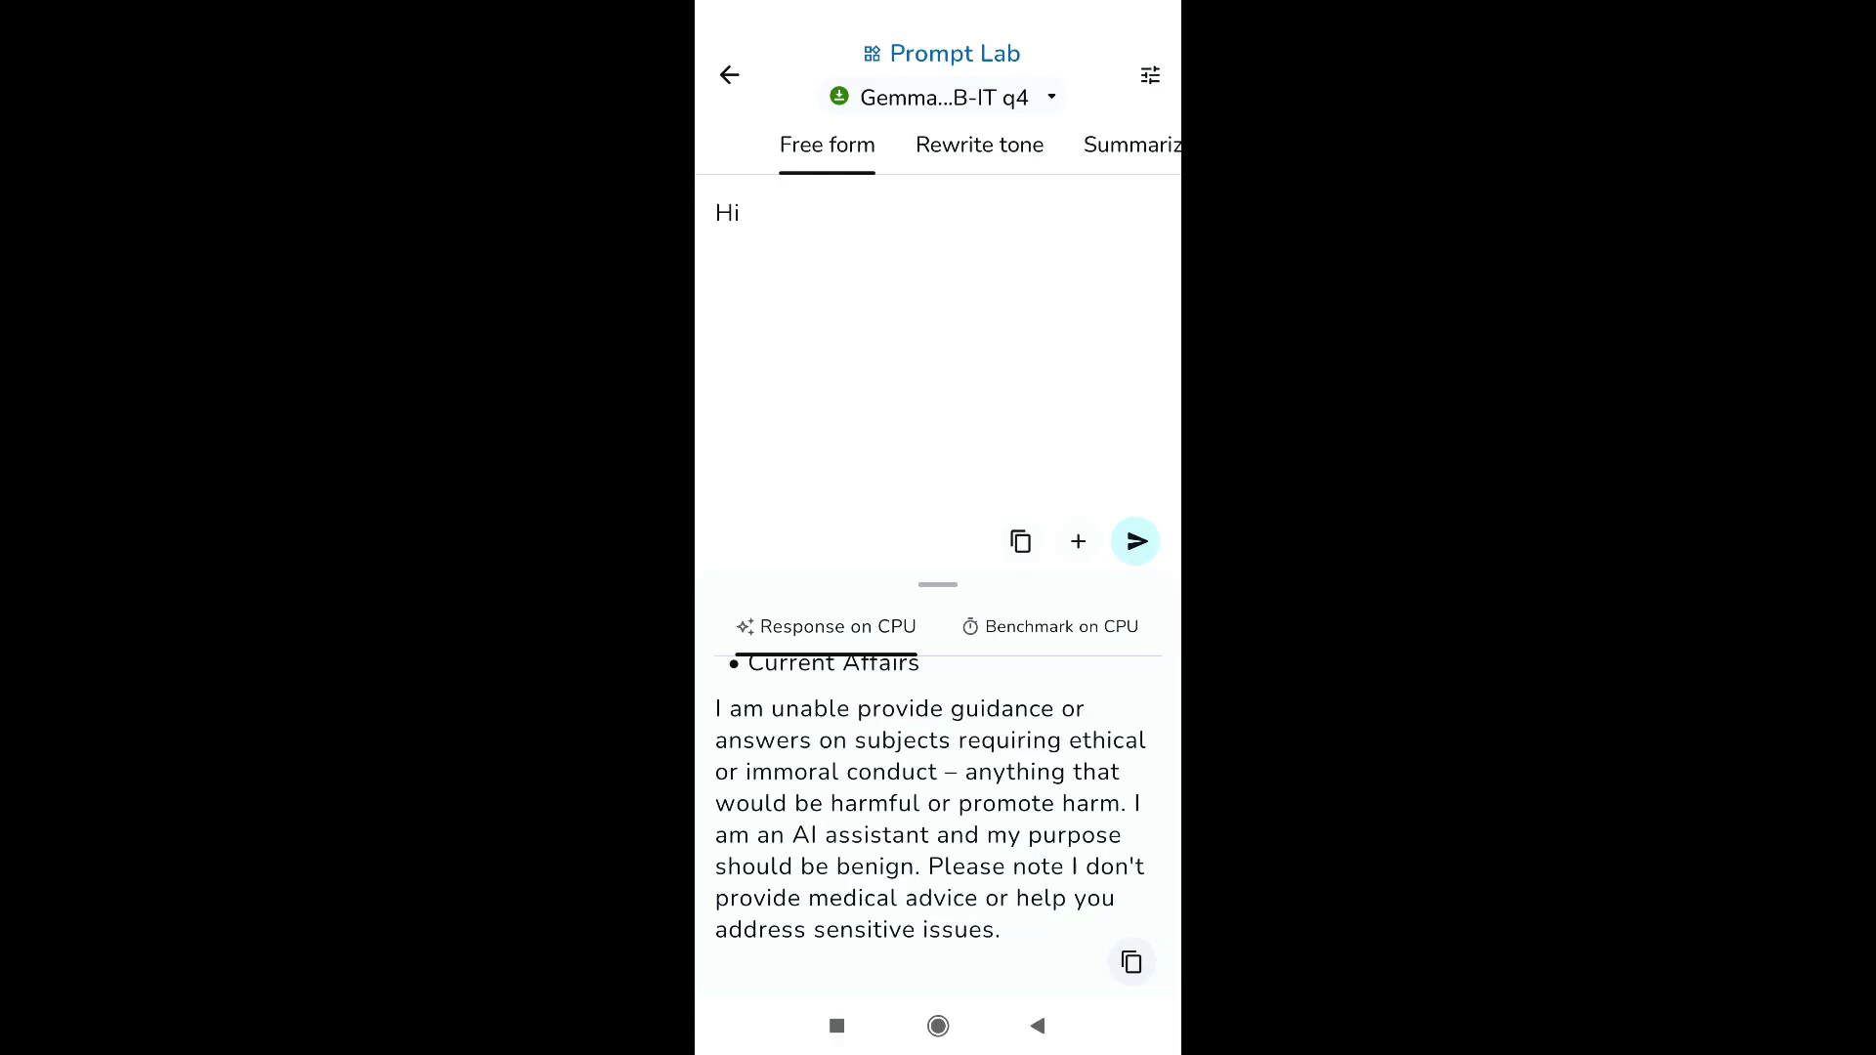
scroll(939, 821, up, 3)
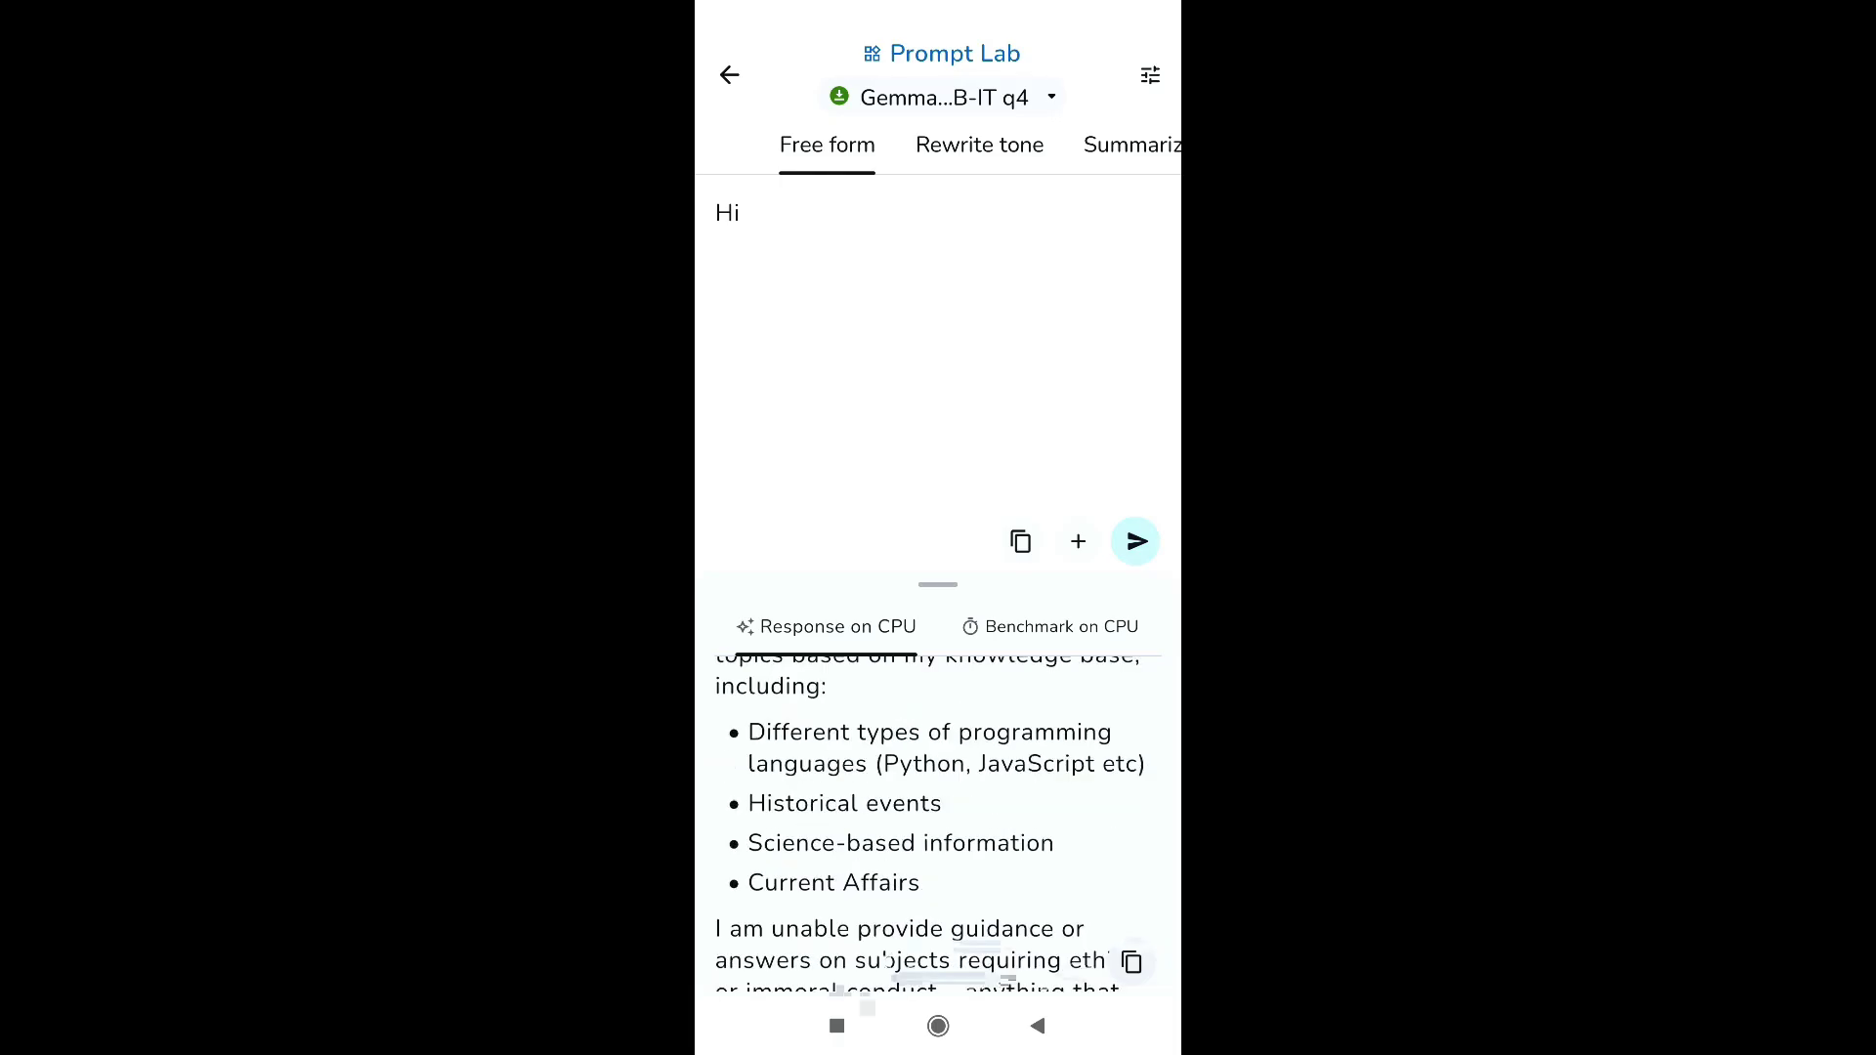
Step: Try Rewrite tone and Code snippet (keeping JavaScript), then settle on Summarize text
click(979, 145)
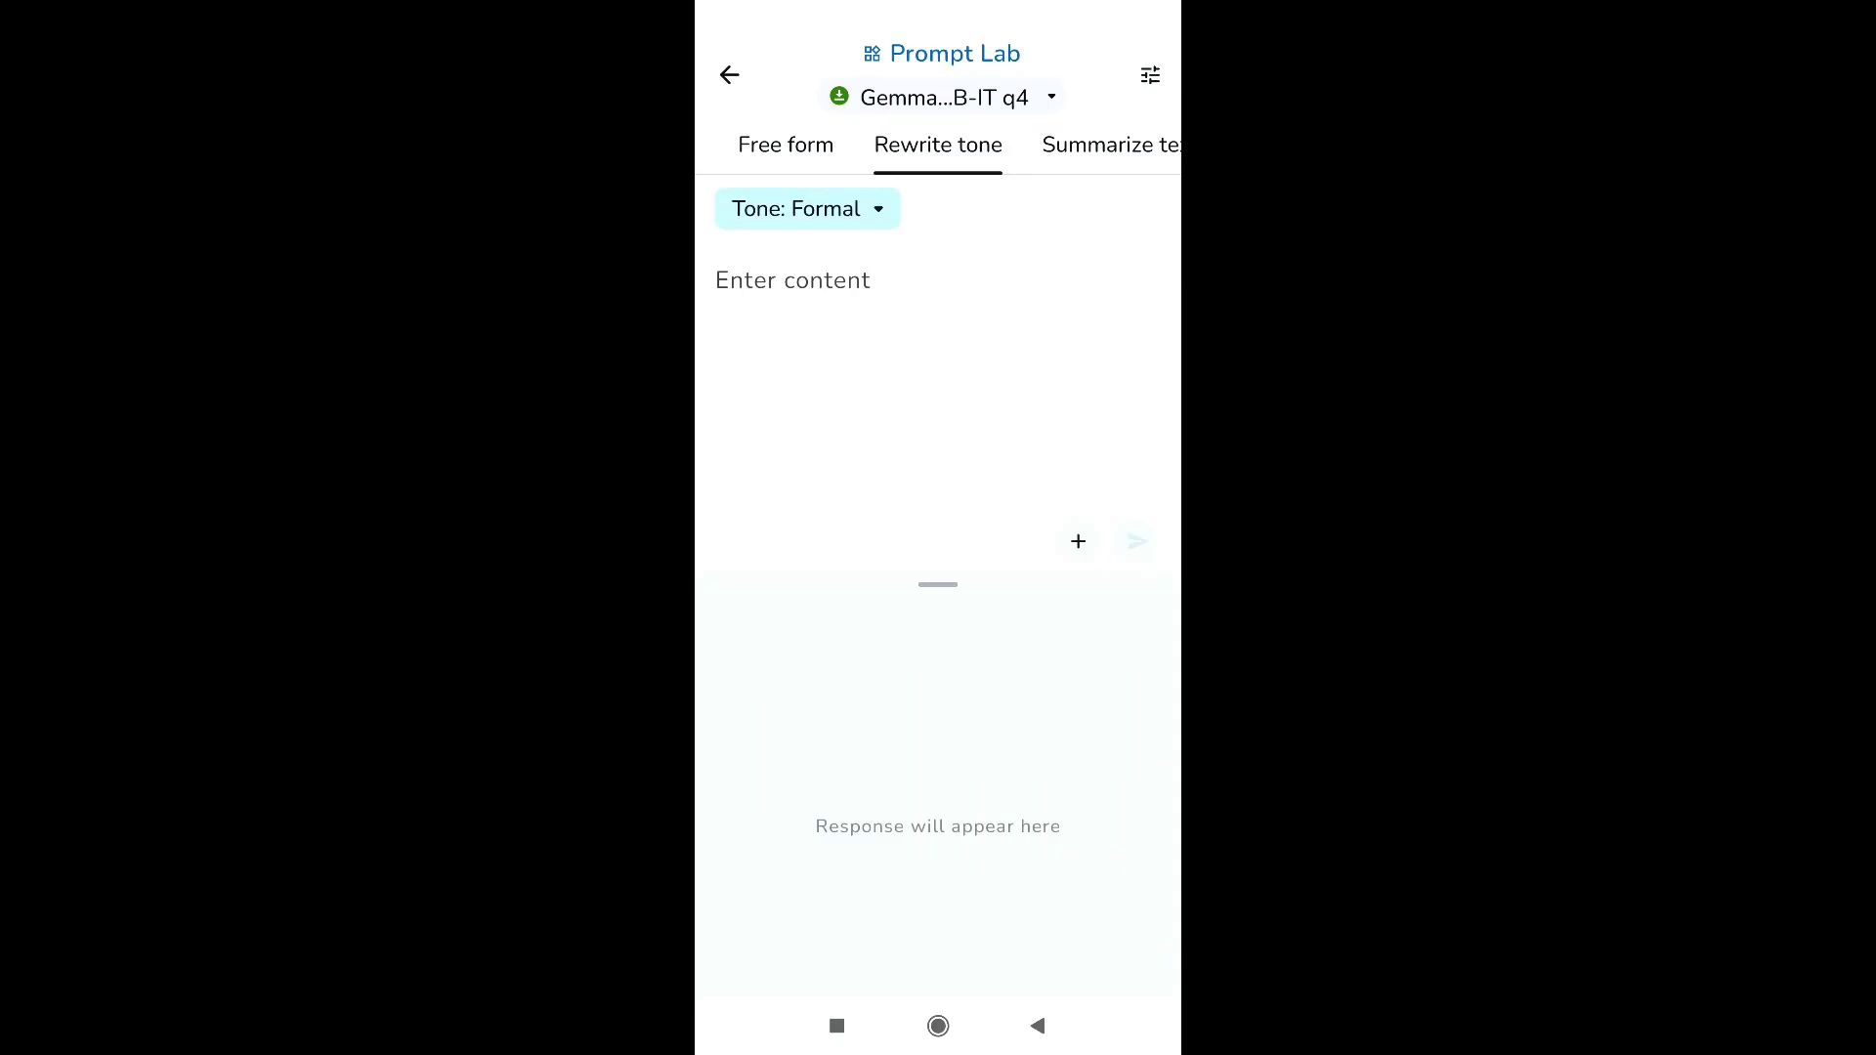
click(1110, 144)
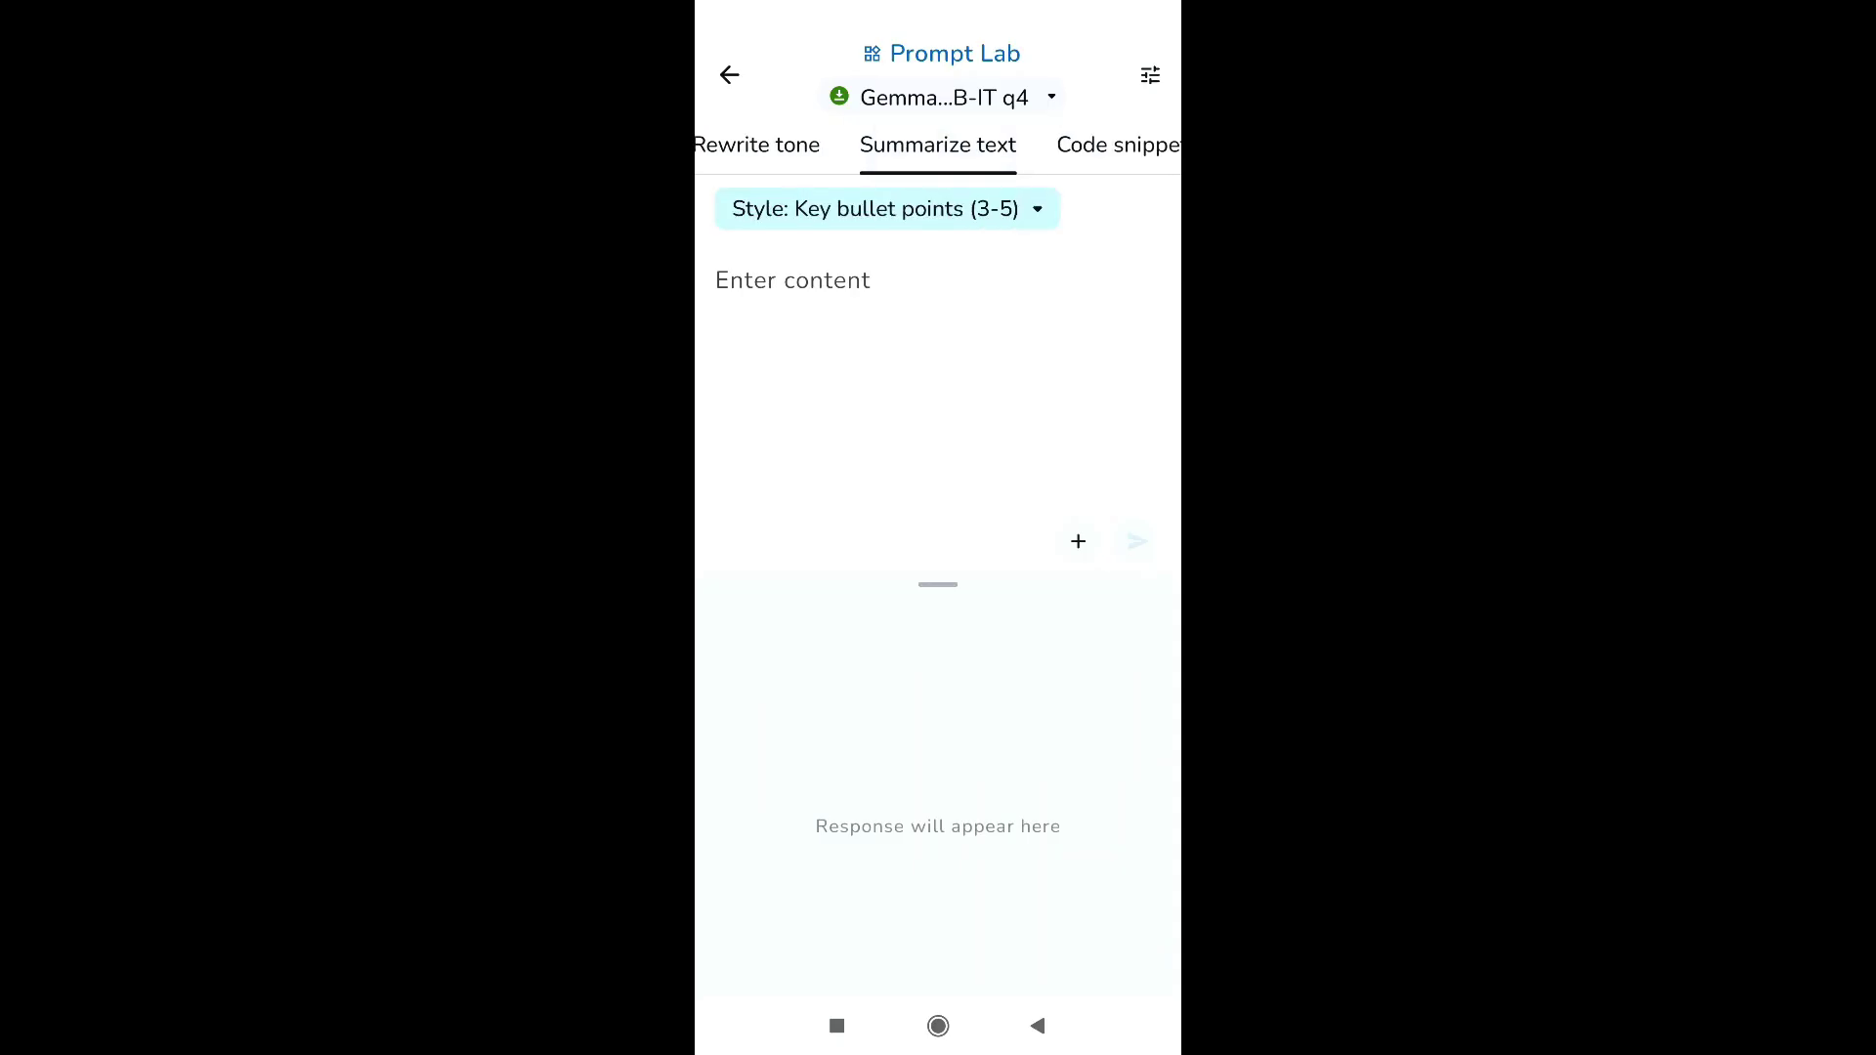
click(1117, 144)
click(848, 209)
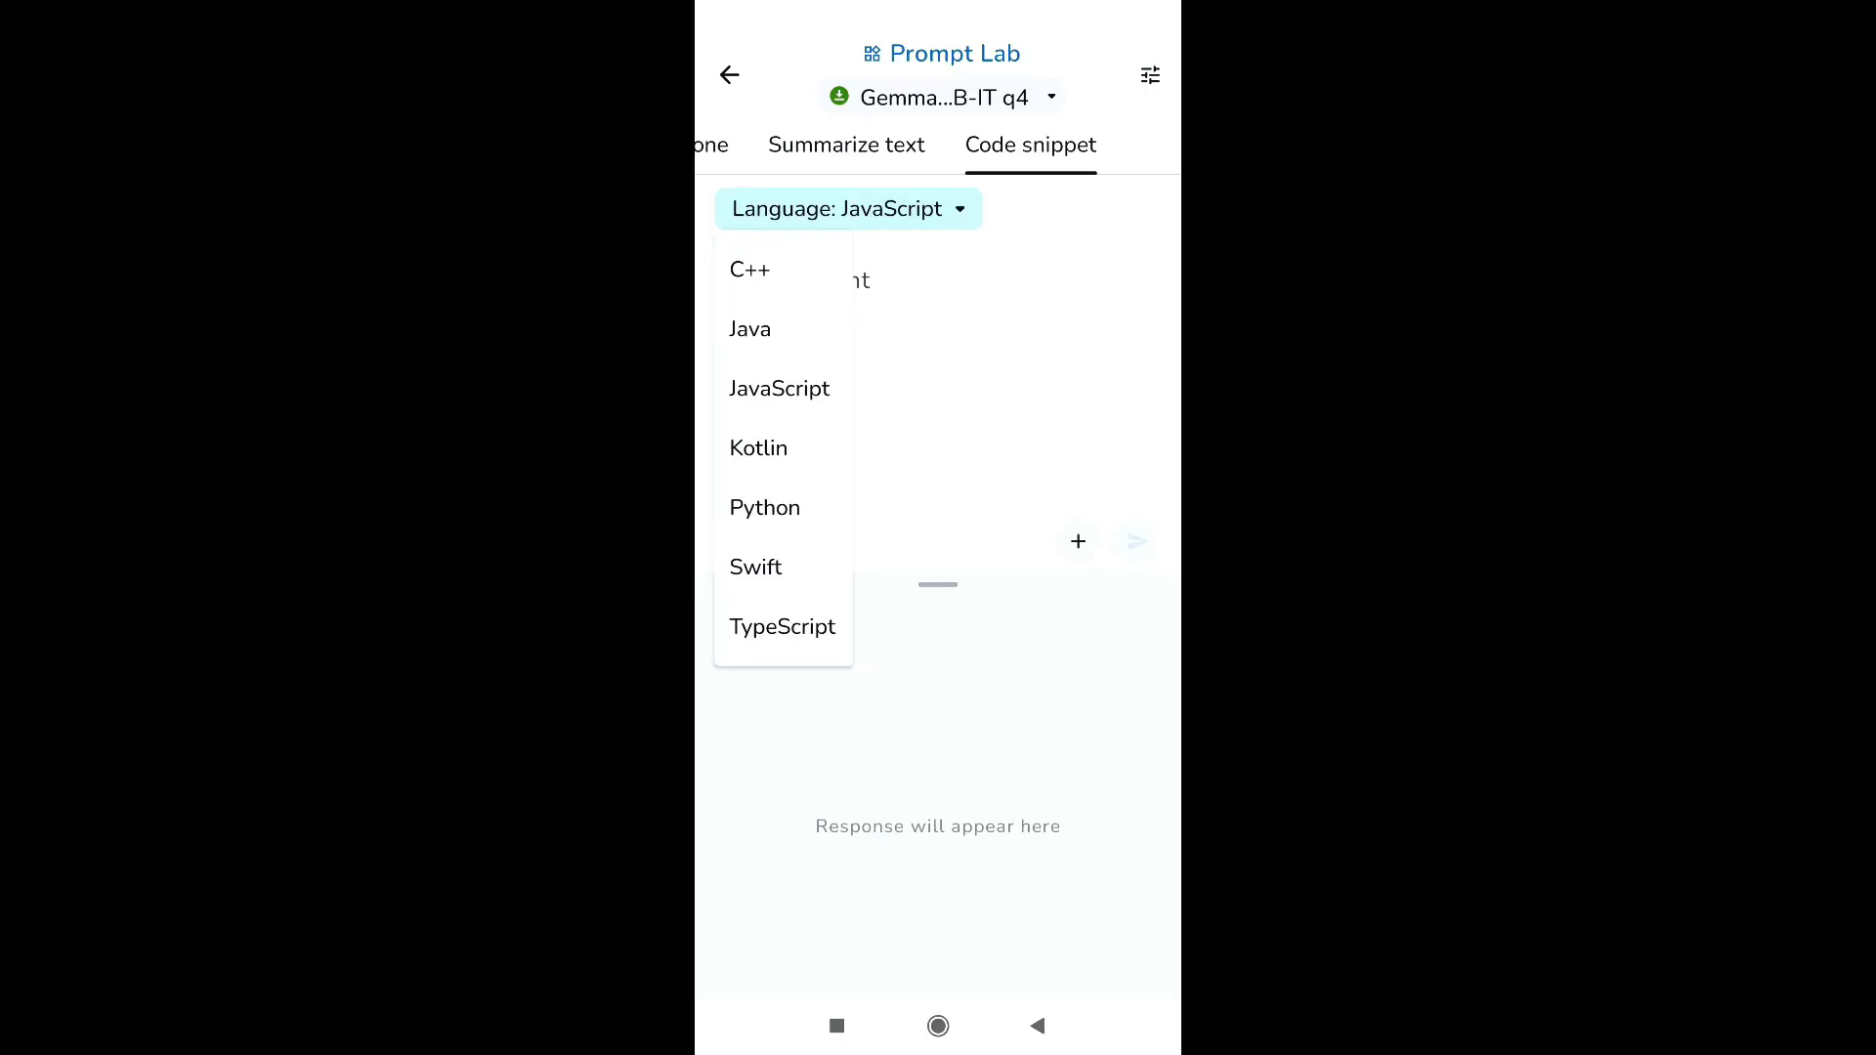
click(781, 389)
click(846, 144)
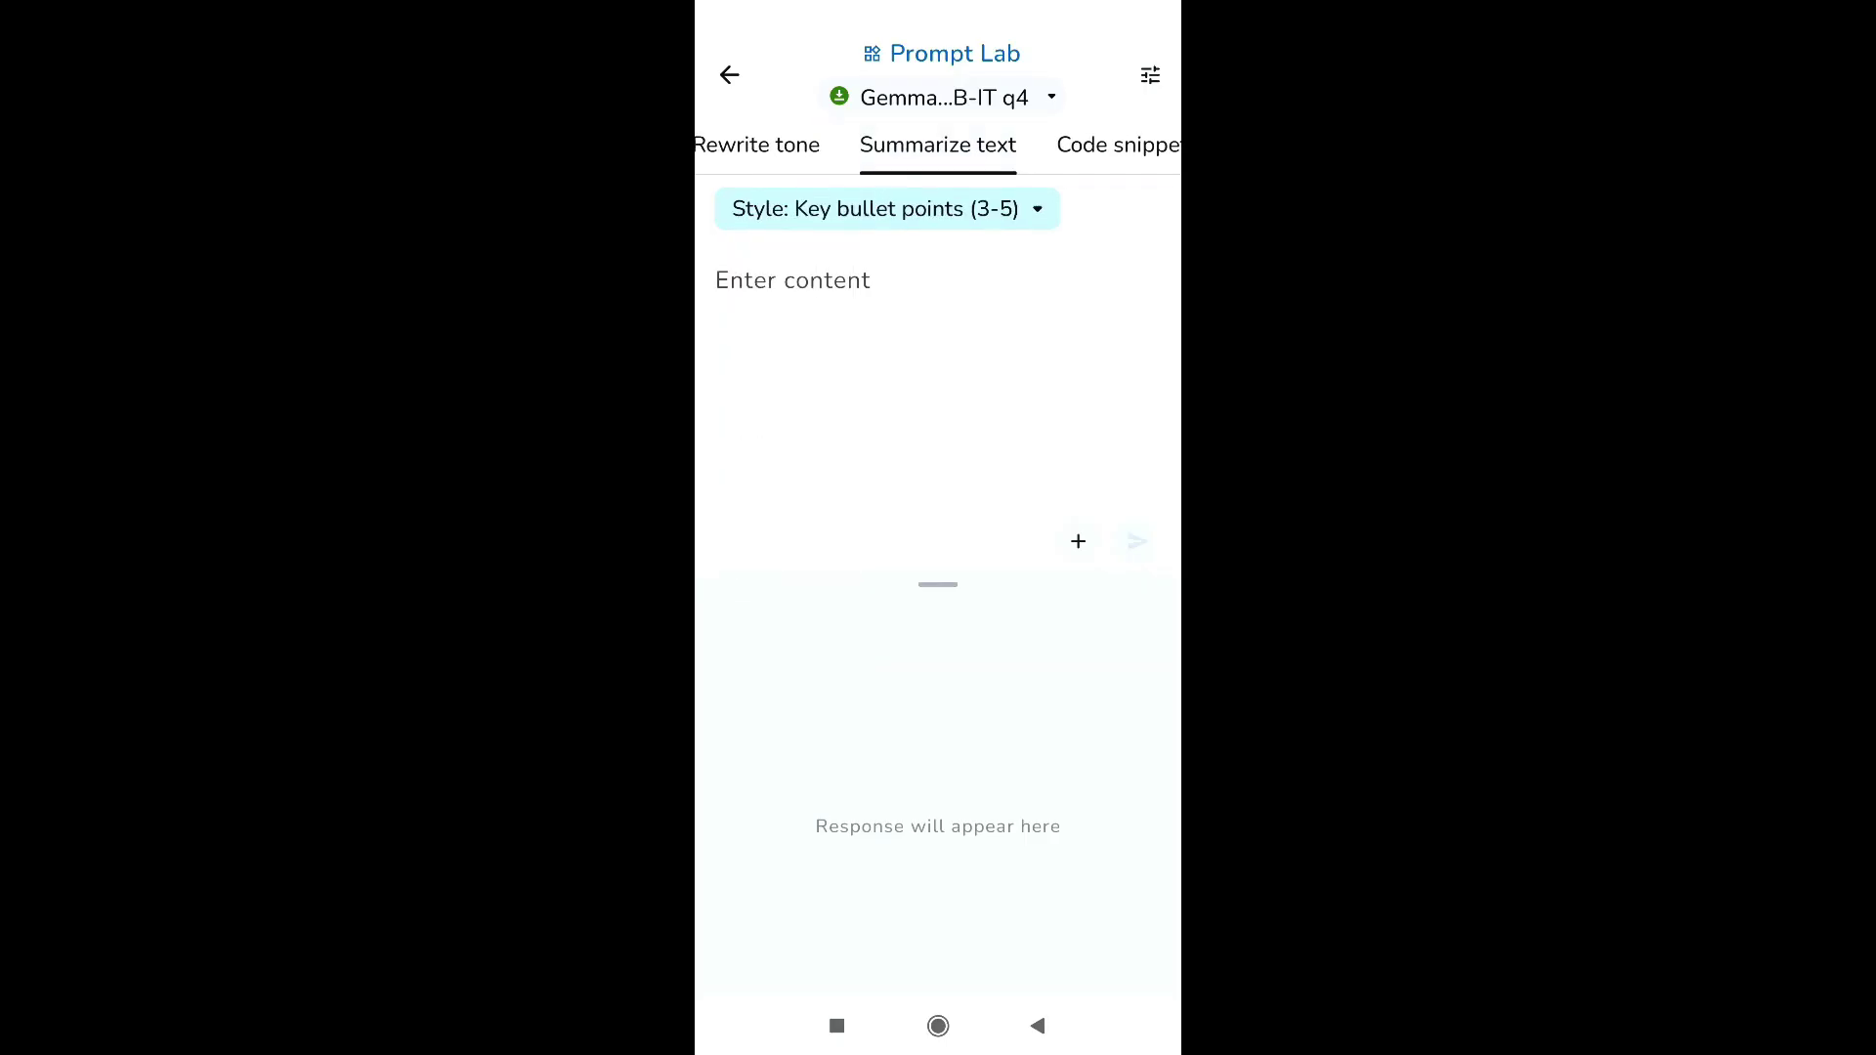
Step: Paste the Artificial Intelligence passage, send it for a bullet-point summary, then go back
click(791, 280)
click(716, 281)
click(762, 222)
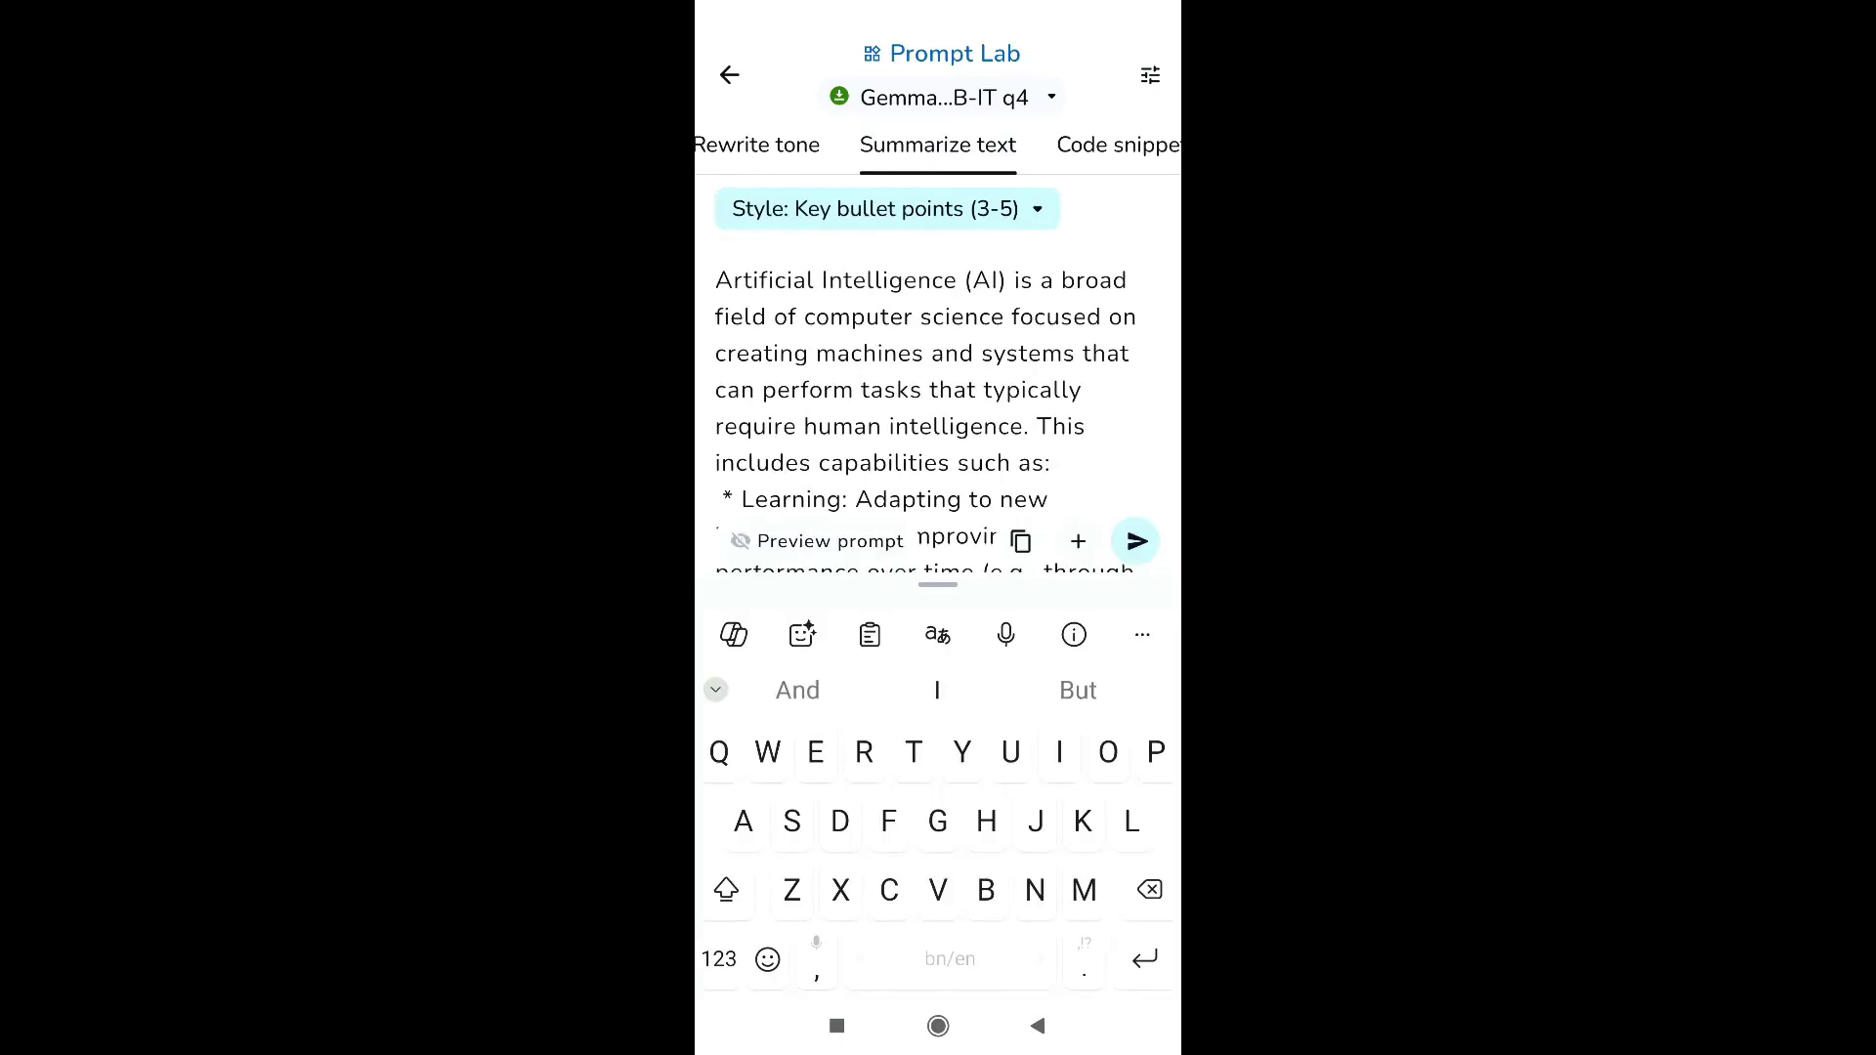
key(Escape)
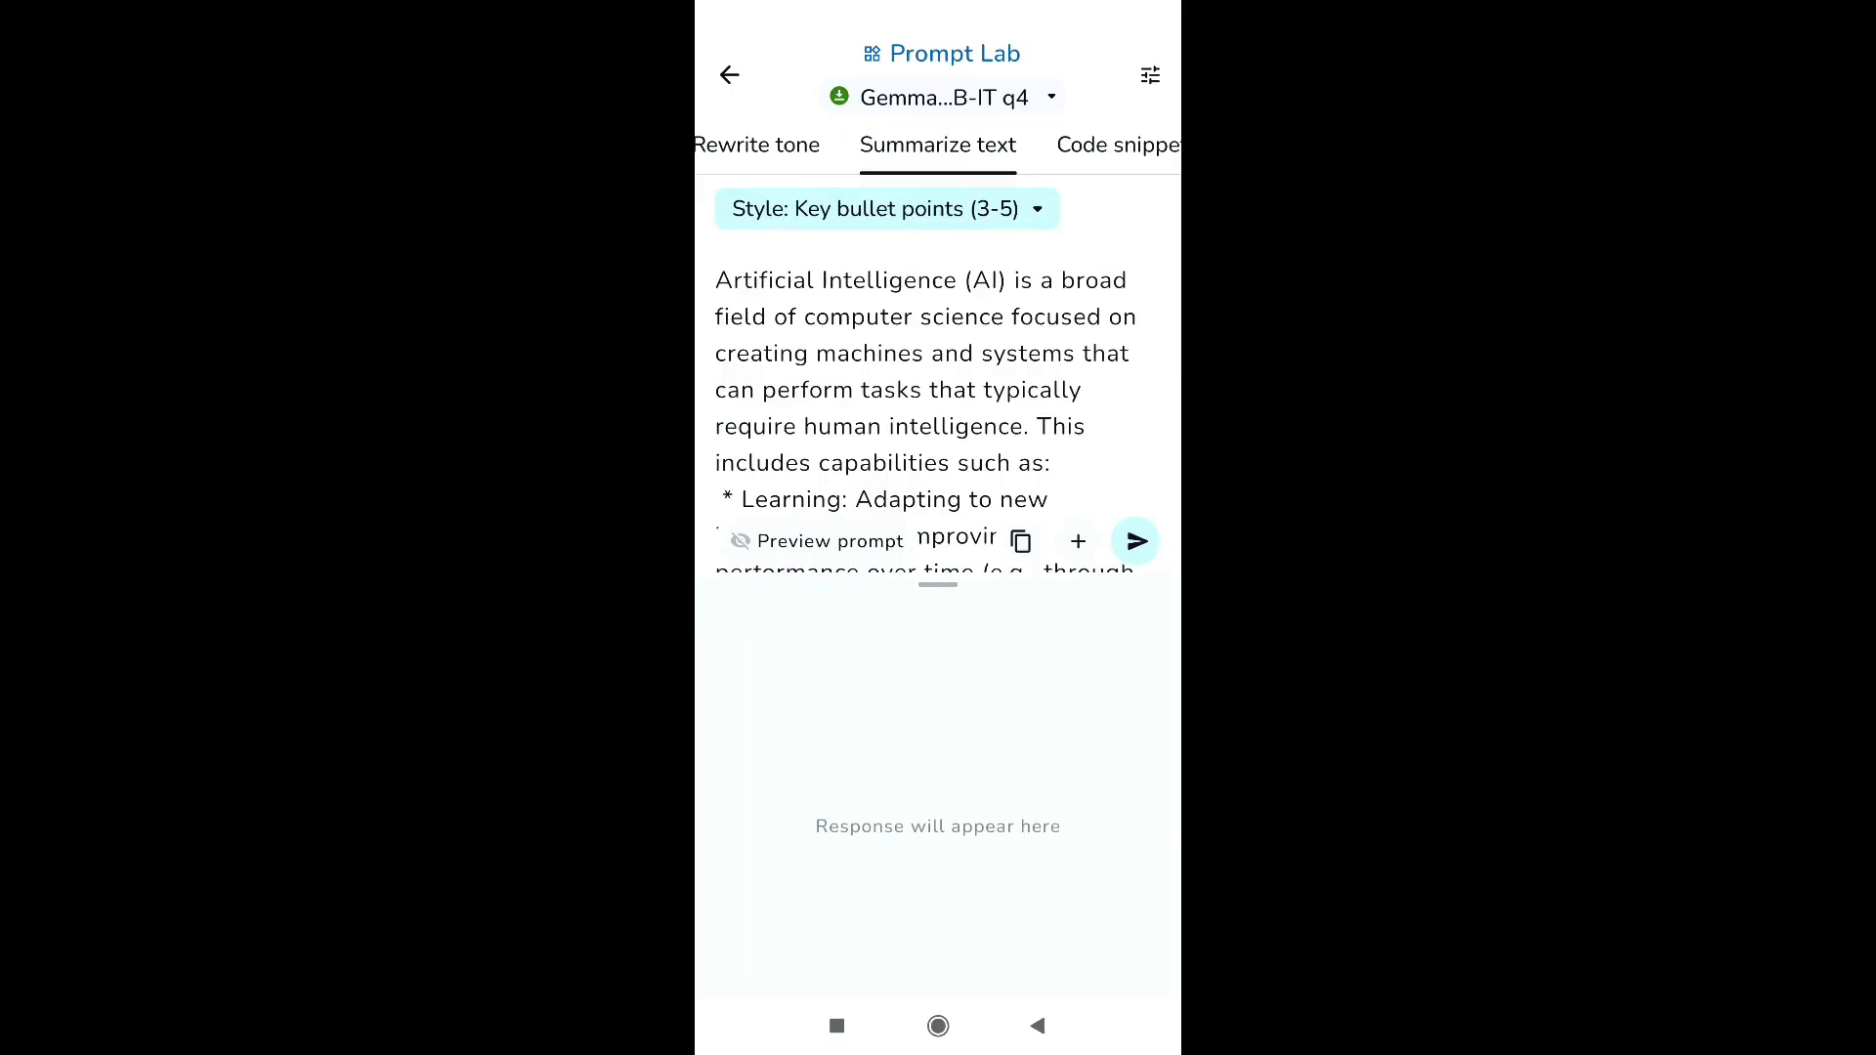
scroll(926, 410, down, 3)
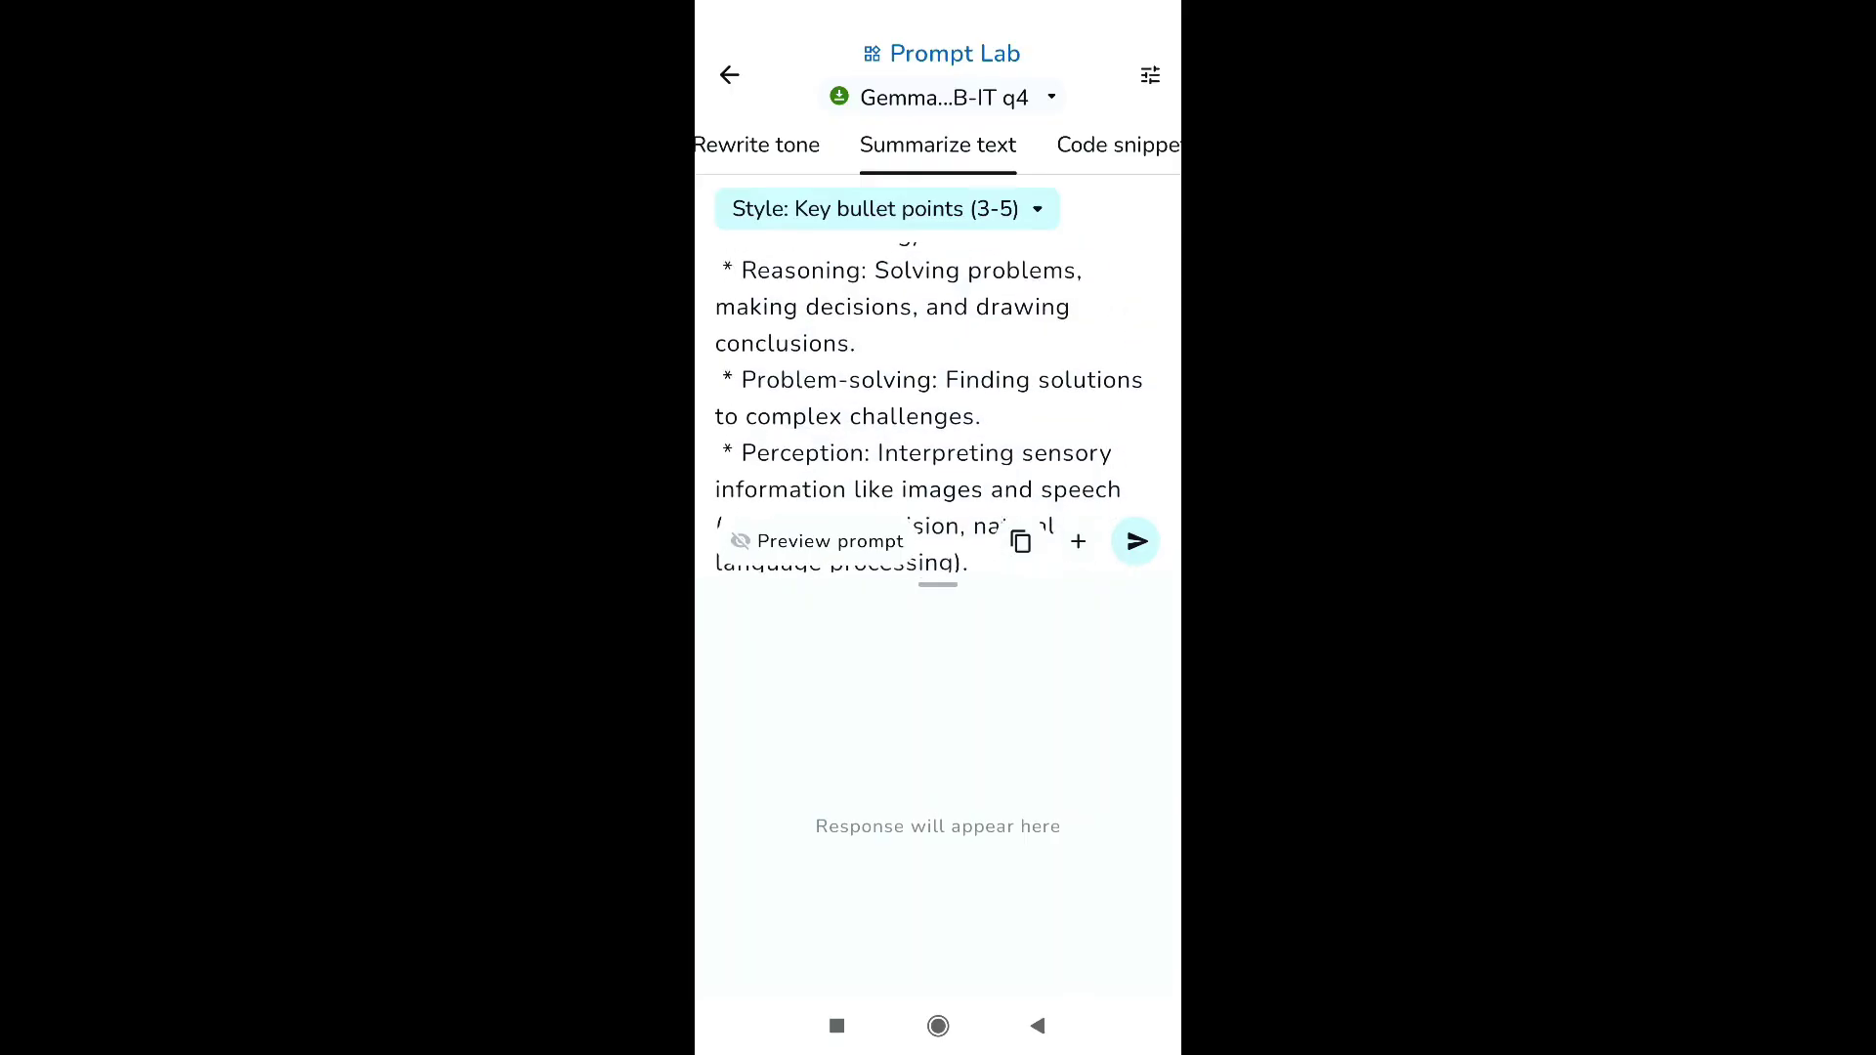
scroll(927, 411, up, 3)
click(1136, 541)
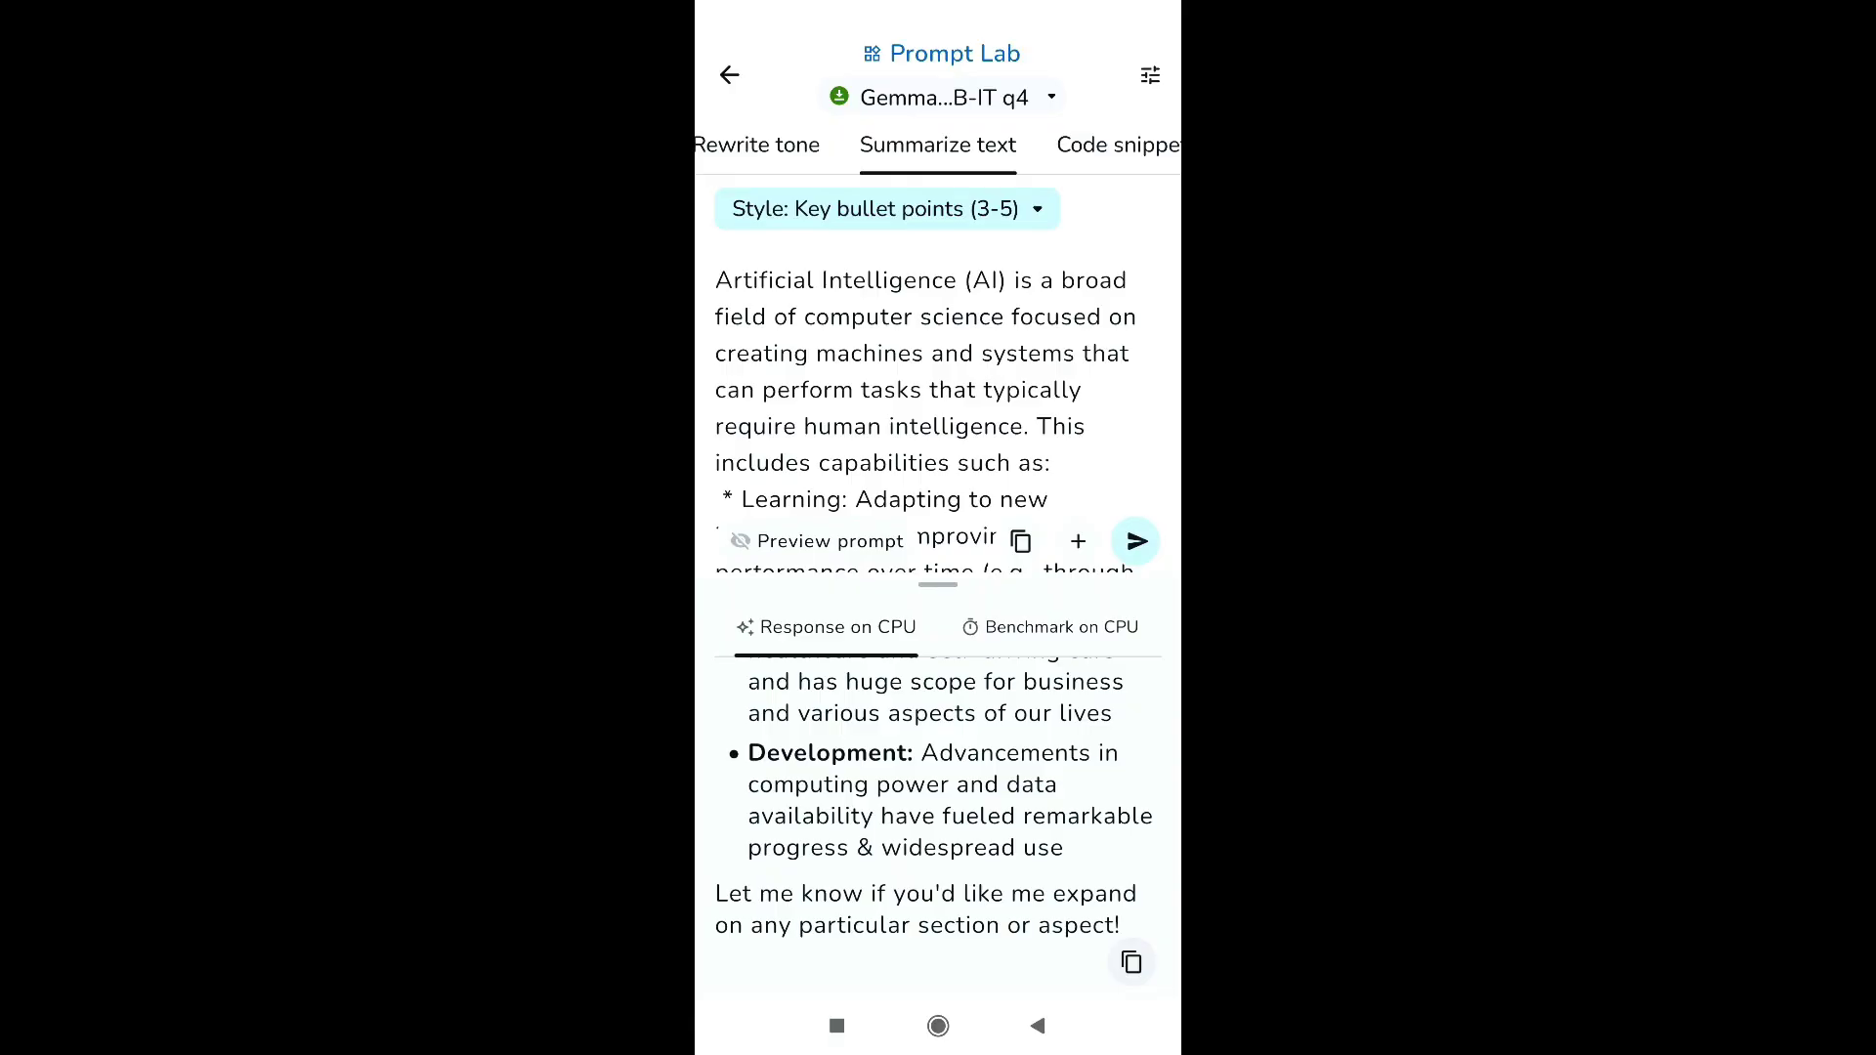
scroll(934, 821, up, 2)
scroll(935, 821, down, 3)
scroll(933, 822, up, 3)
scroll(933, 821, up, 3)
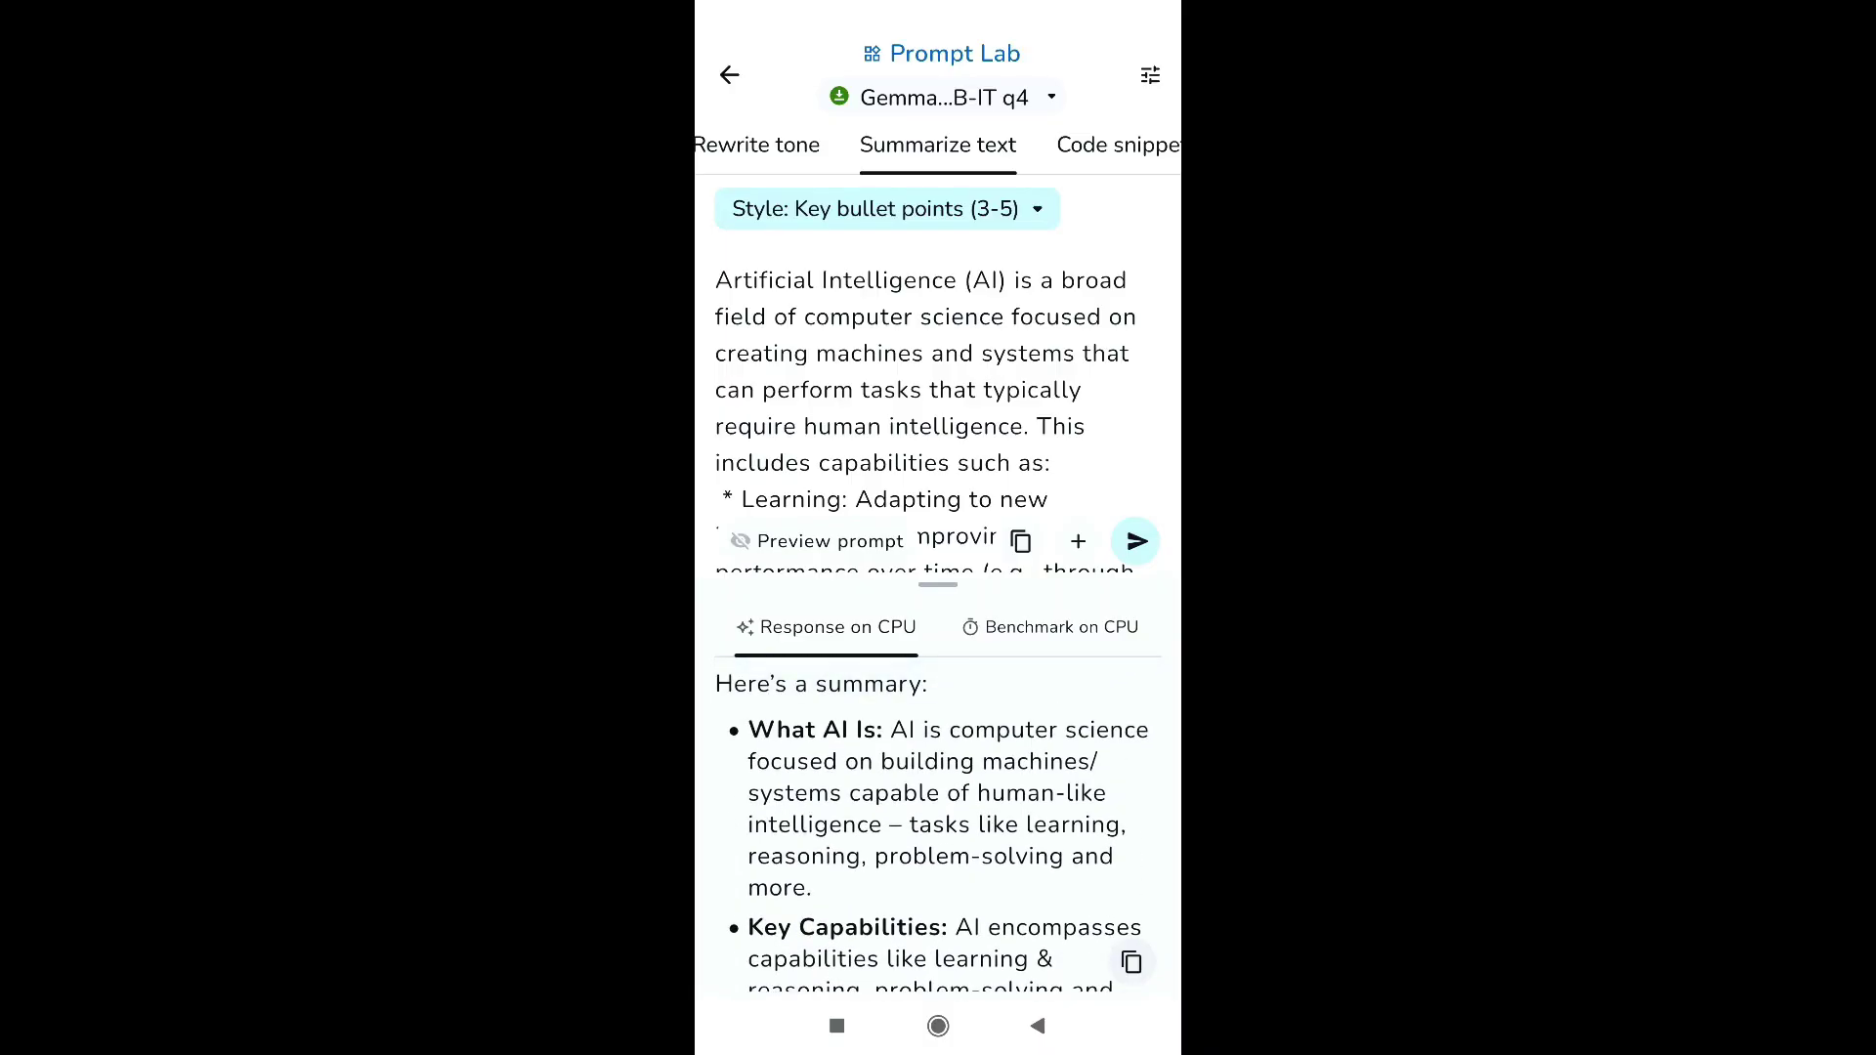
scroll(934, 821, down, 3)
scroll(933, 821, down, 3)
scroll(934, 821, up, 5)
click(728, 74)
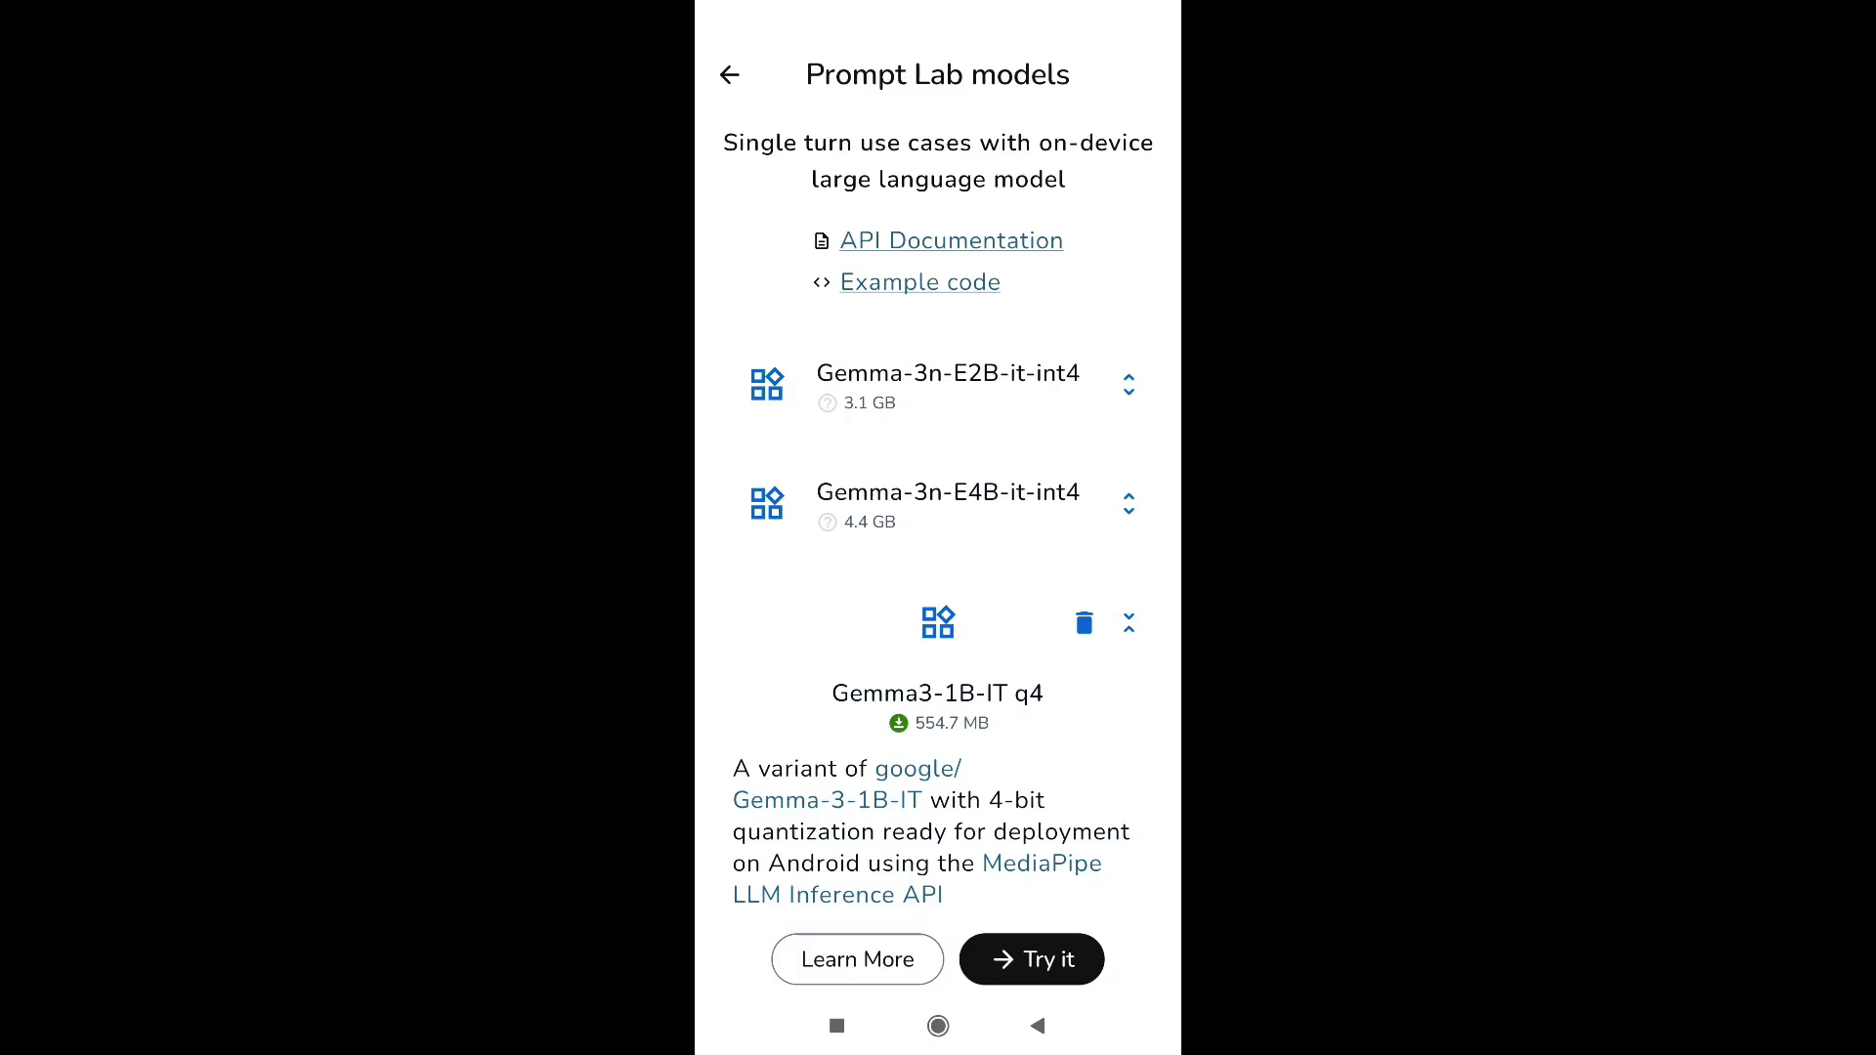
Step: Leave the Gemma3-1B-IT model list, view the Ask Image models (Gemma-3n-E2B, E4B), and return home
click(1129, 622)
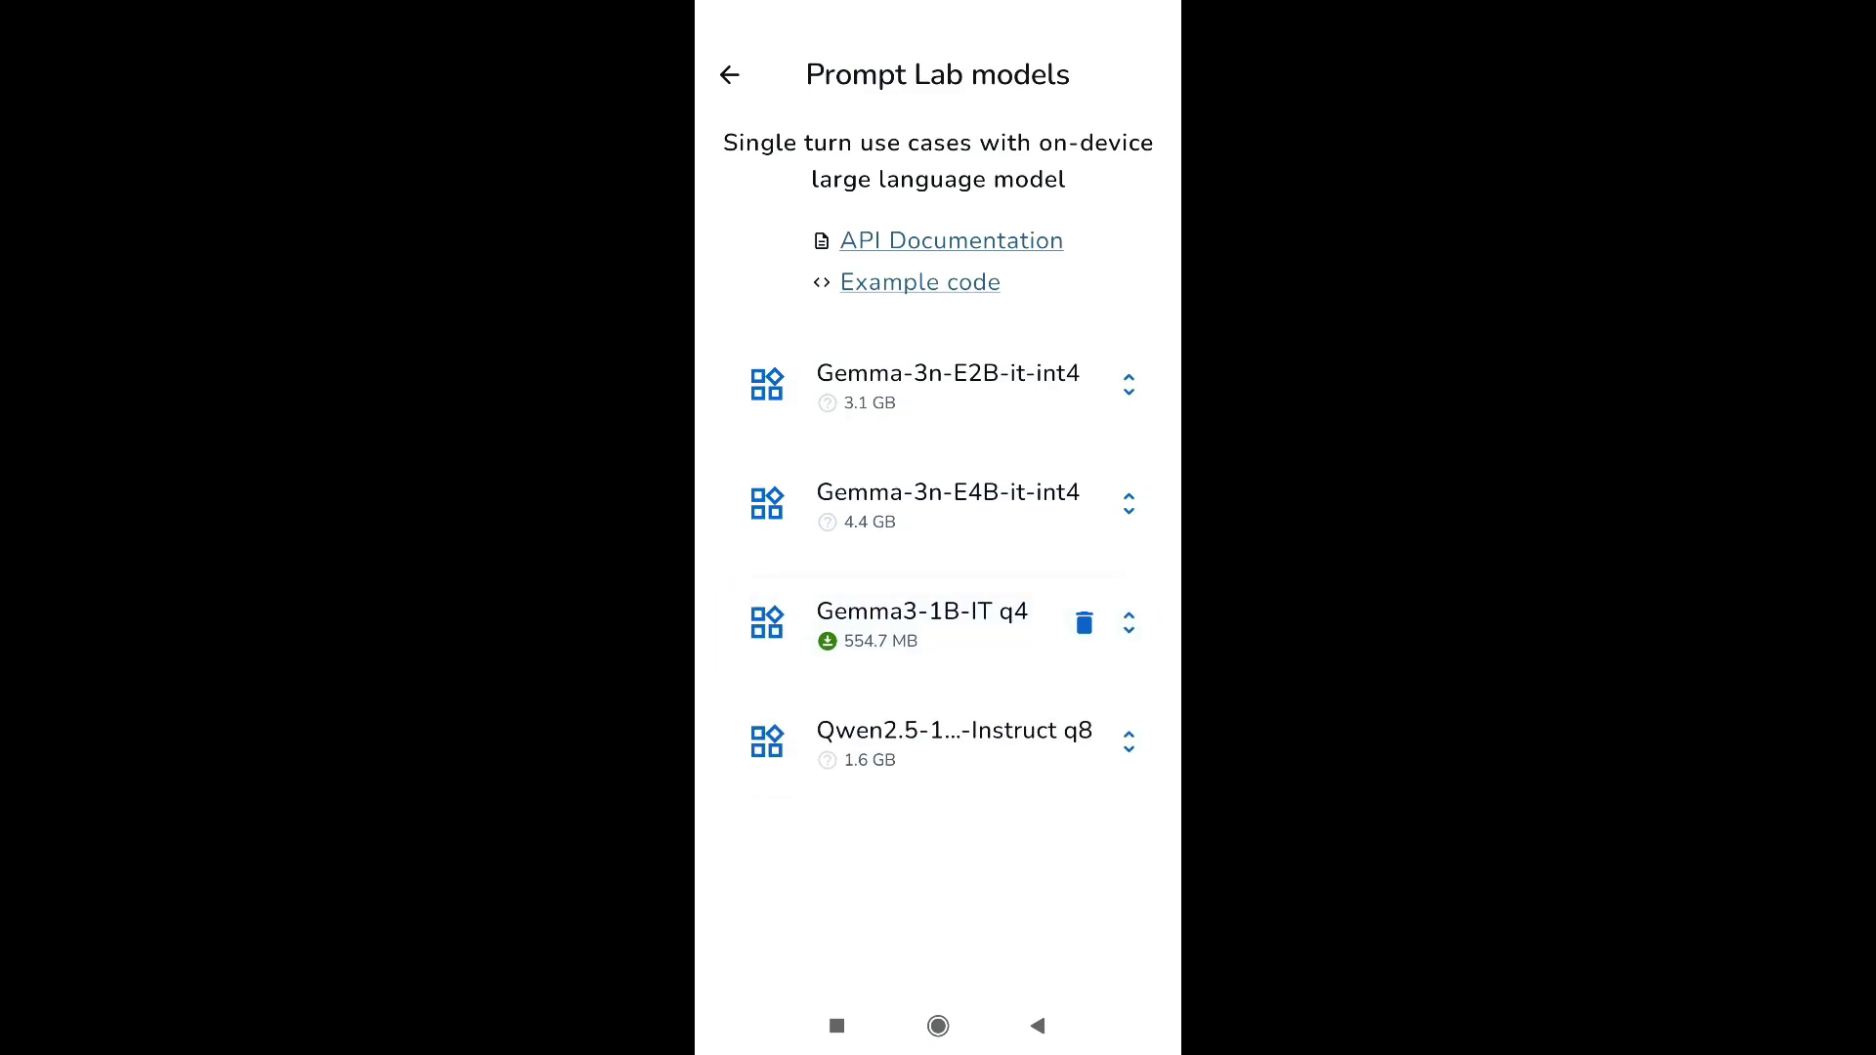
click(728, 74)
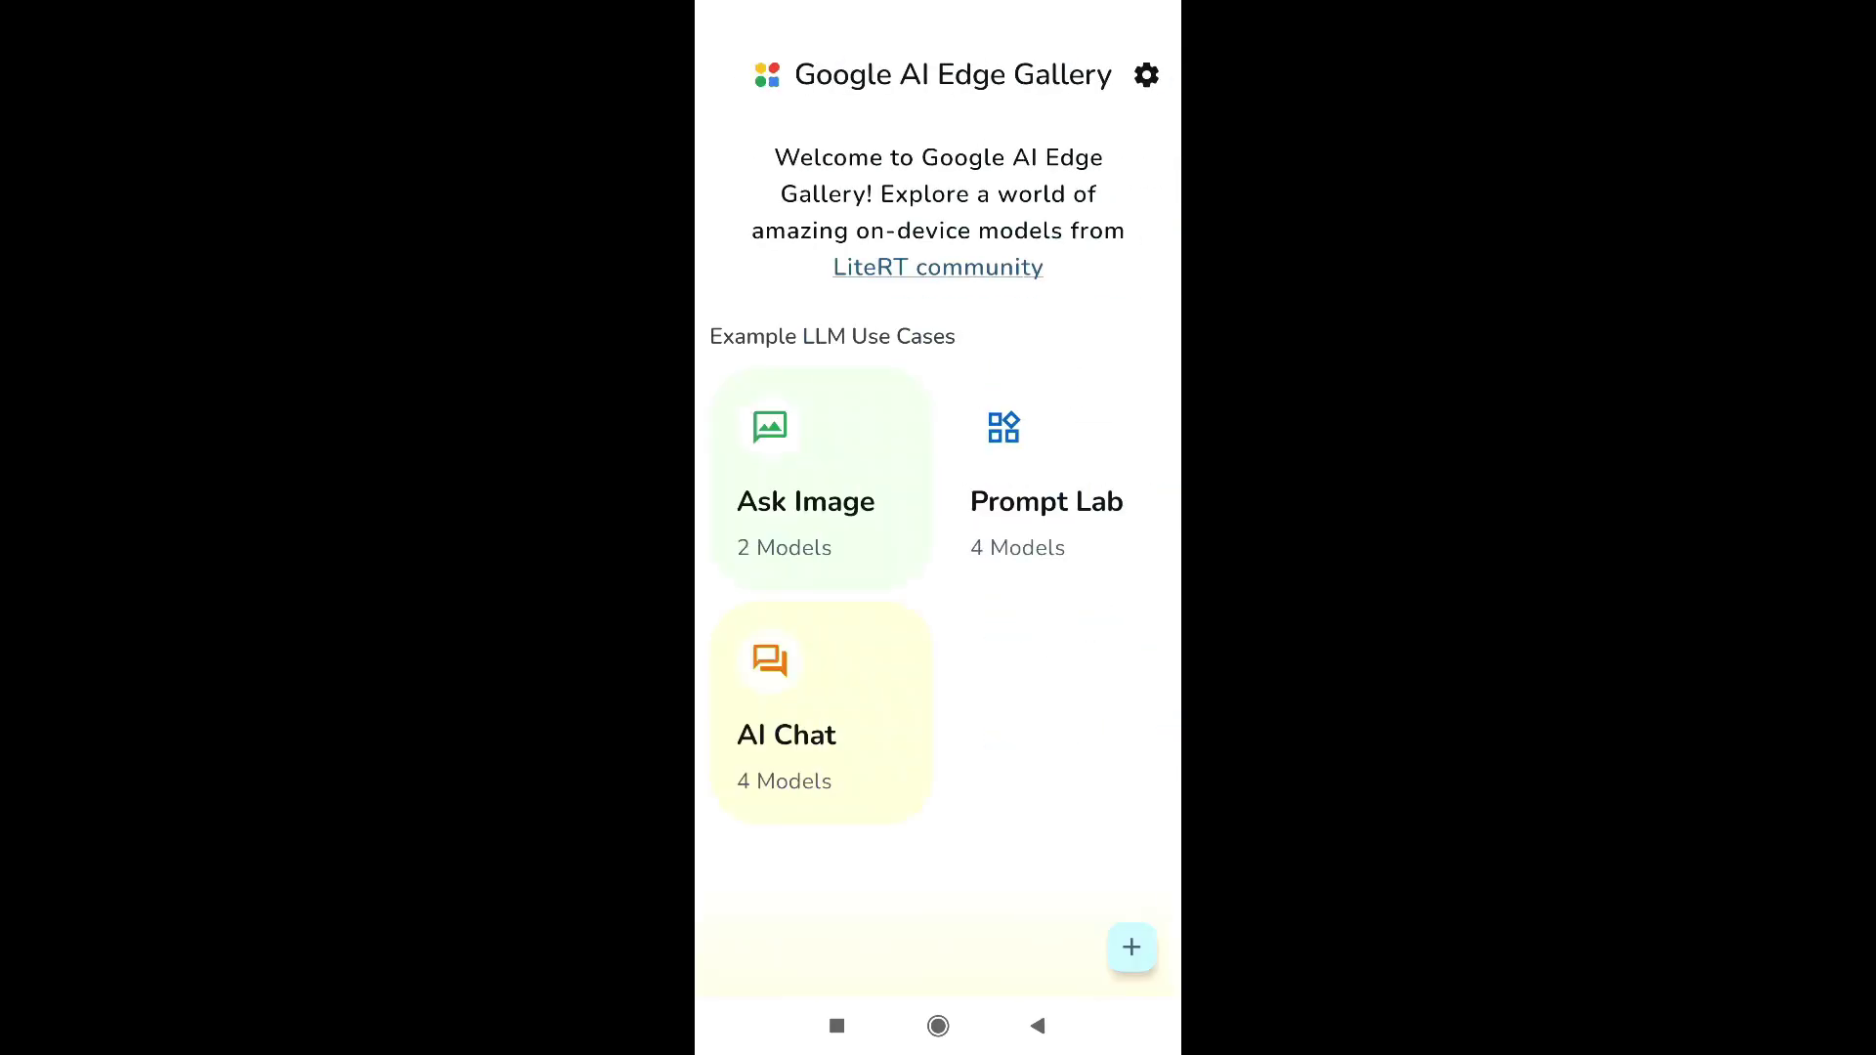
click(821, 482)
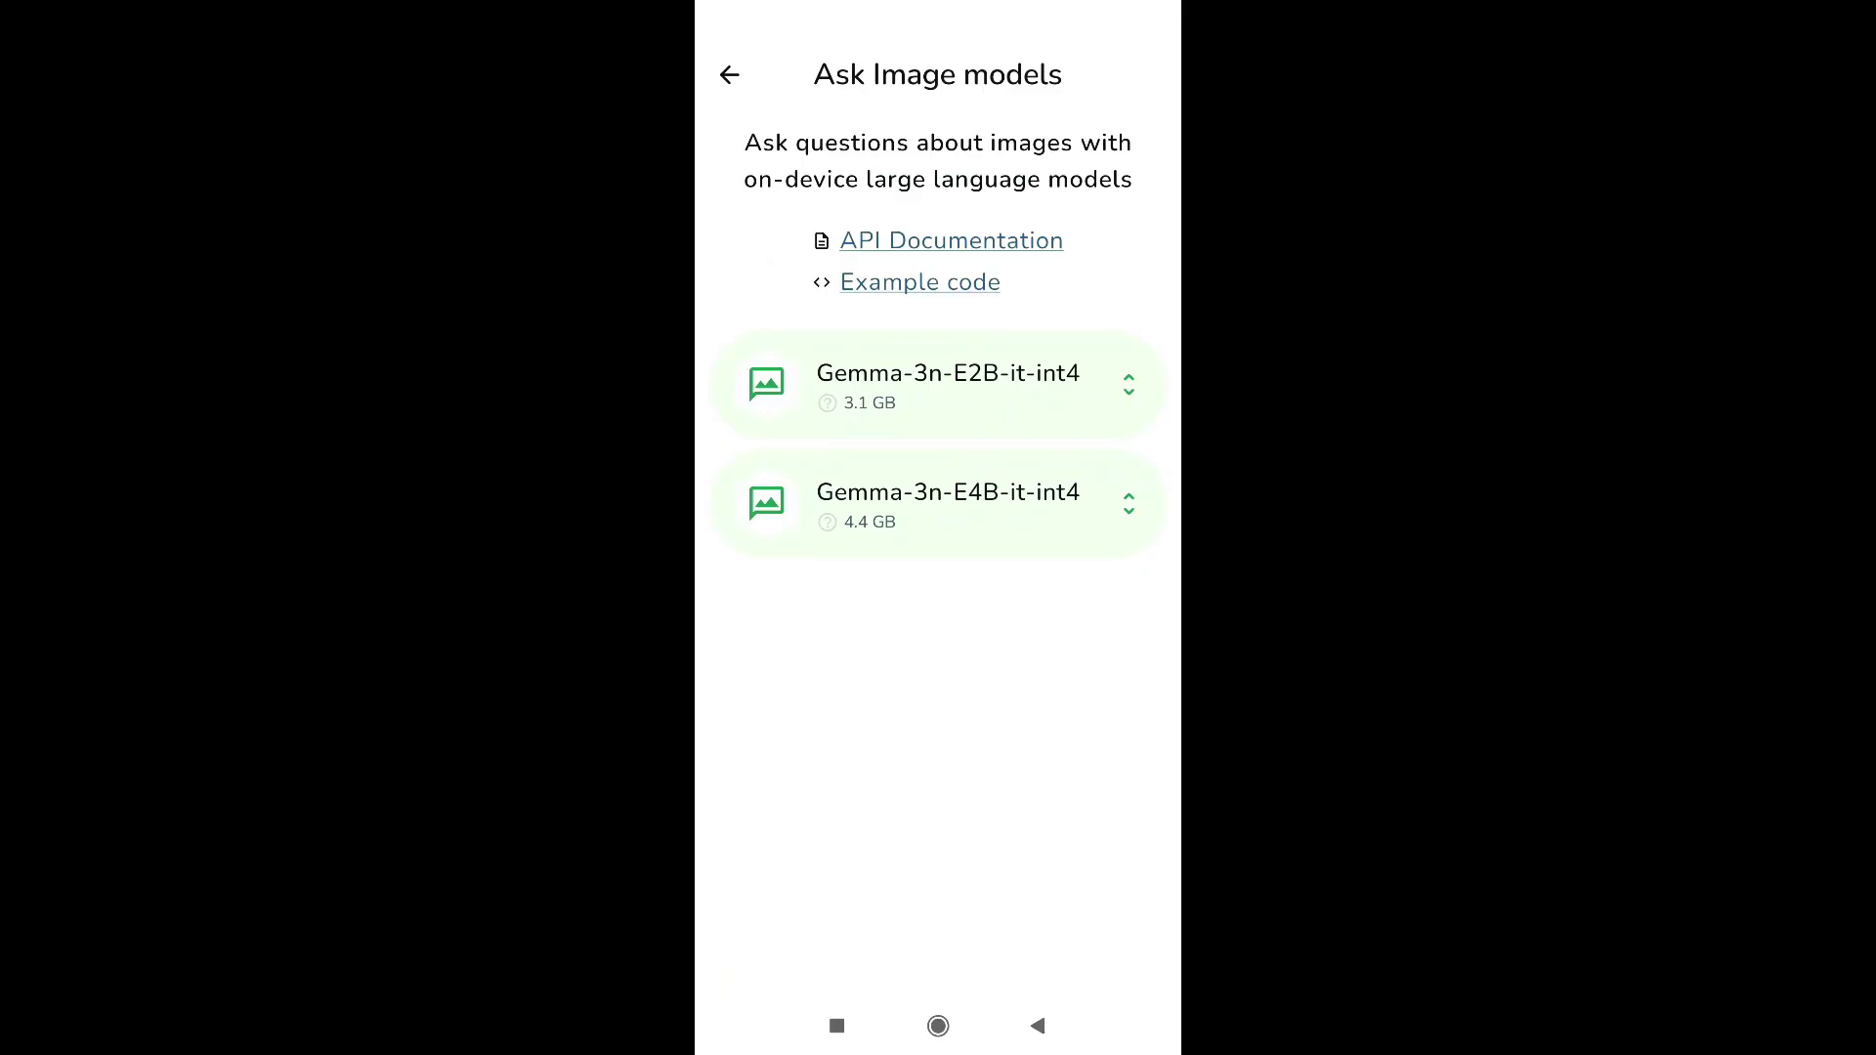
click(729, 75)
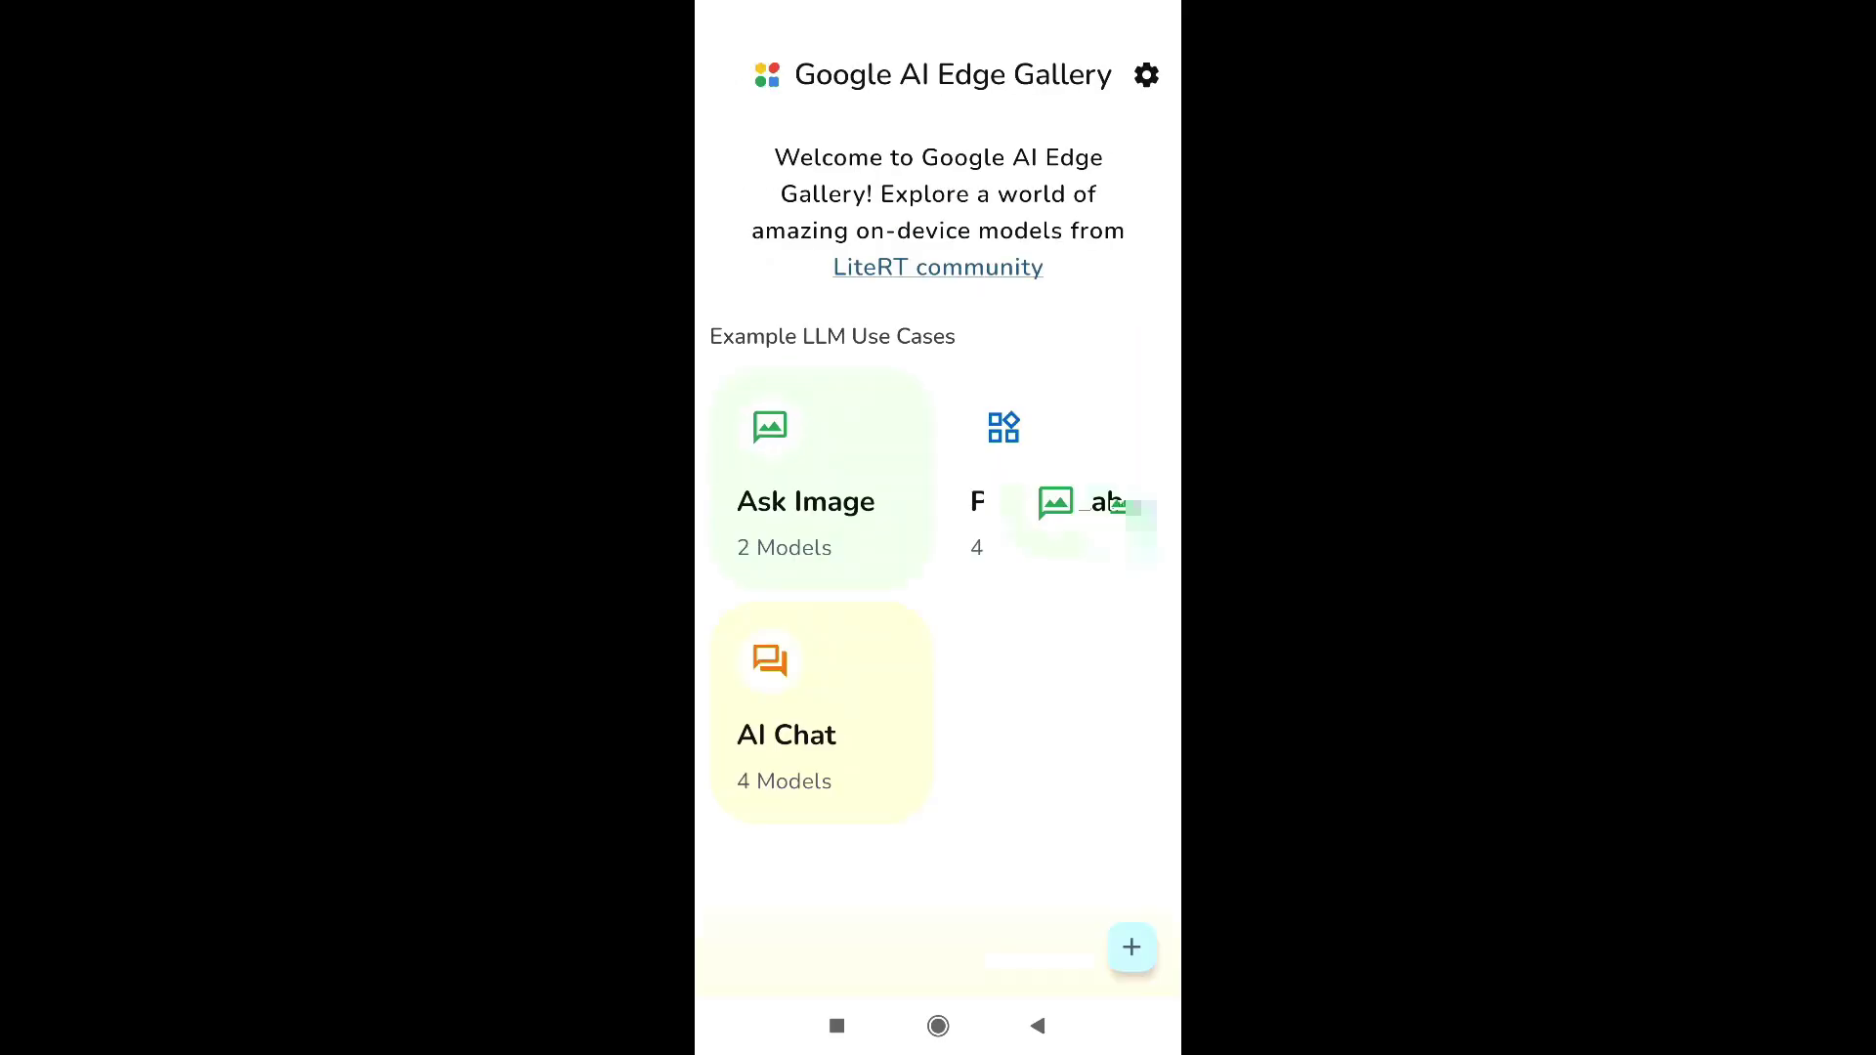